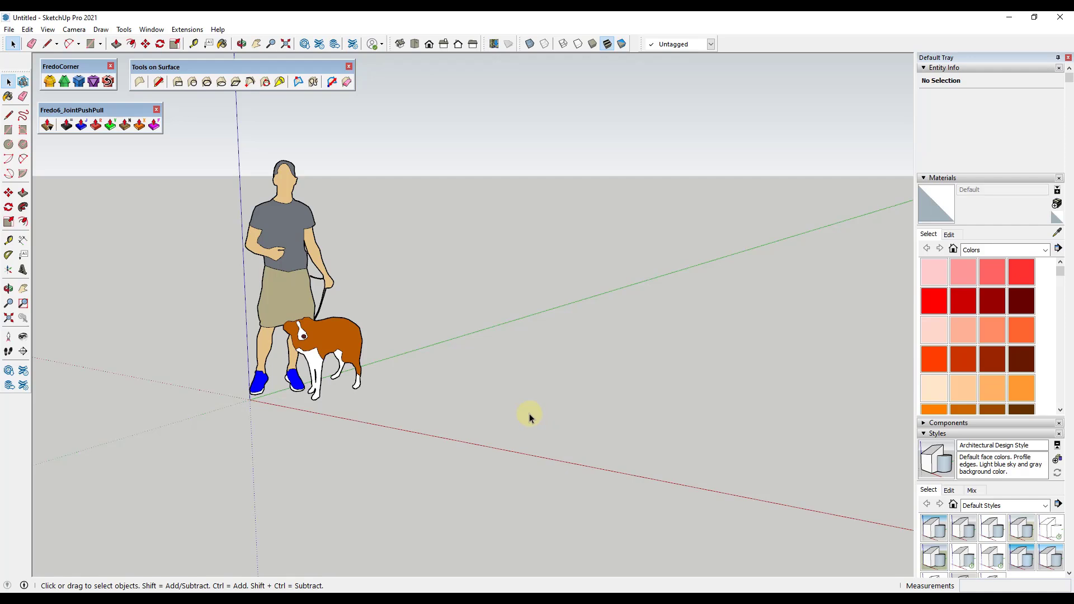
Draw a rectangle on the ground beside the figure with a 3' side and an area of about 24 ft²
middle_drag(514, 398, 541, 393)
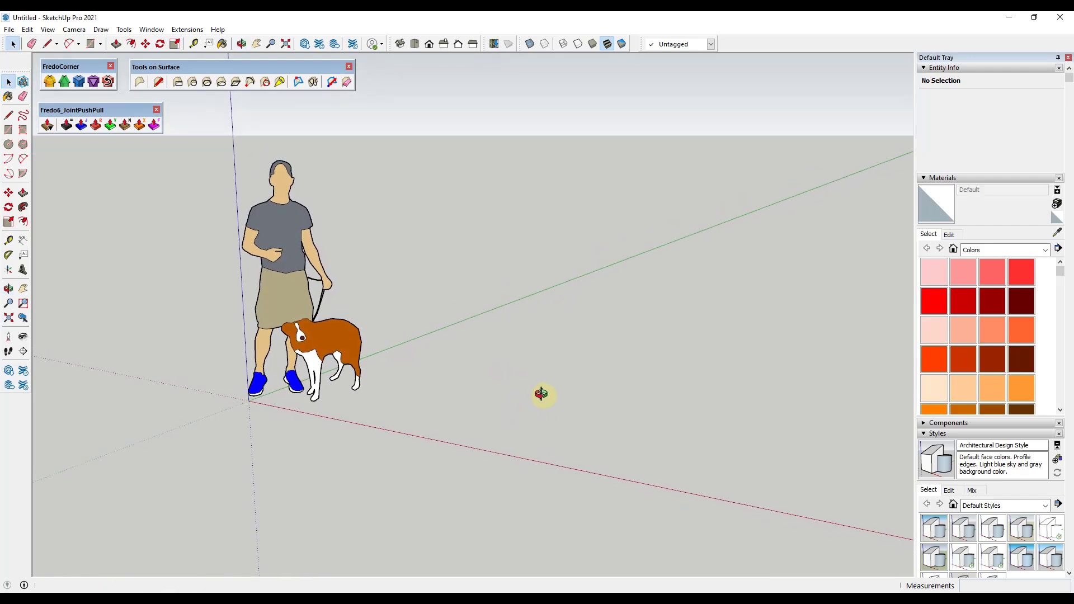
key(r)
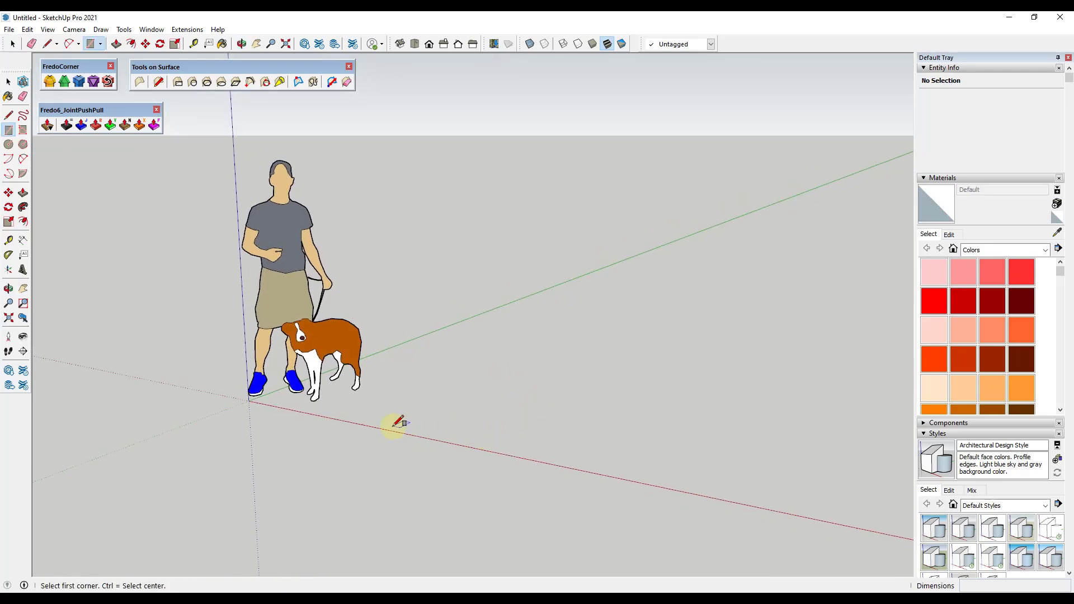
click(393, 426)
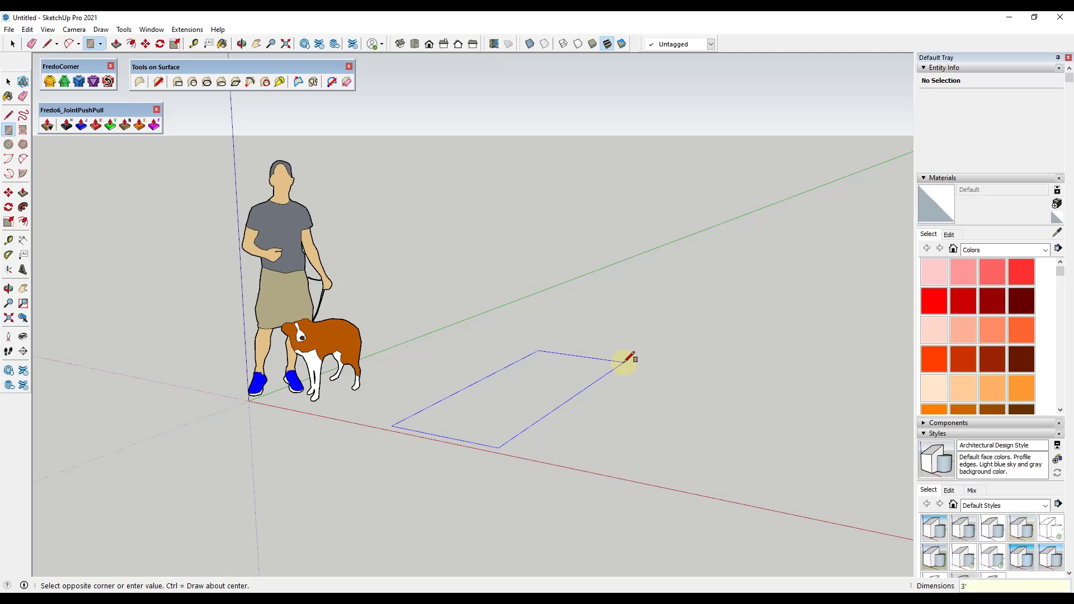
click(626, 362)
key(space)
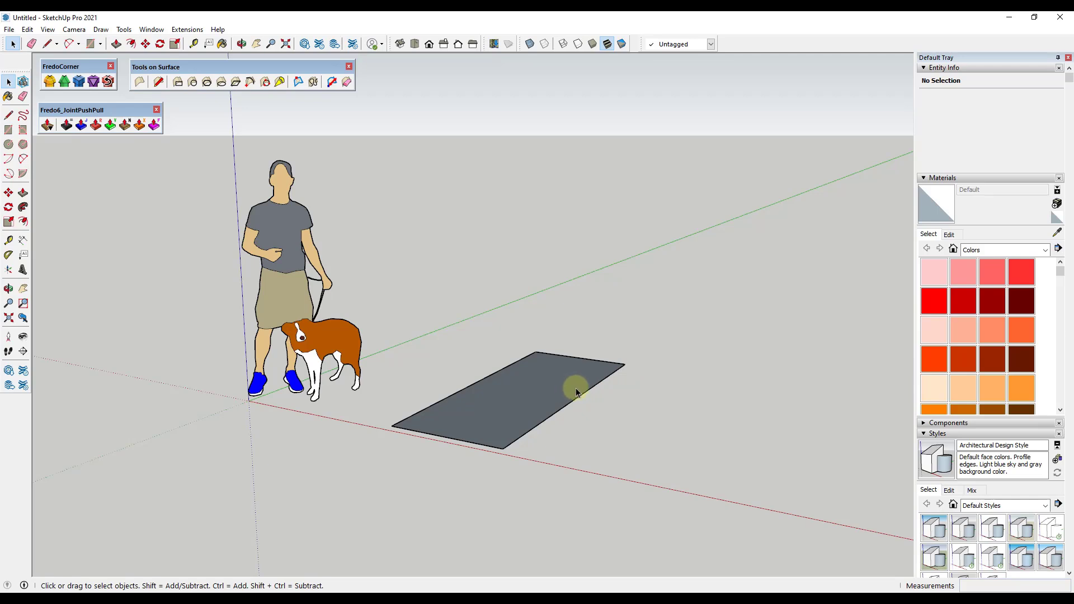
Extrude the rectangle upward into a solid rectangular box
key(p)
drag(538, 384, 545, 293)
key(o)
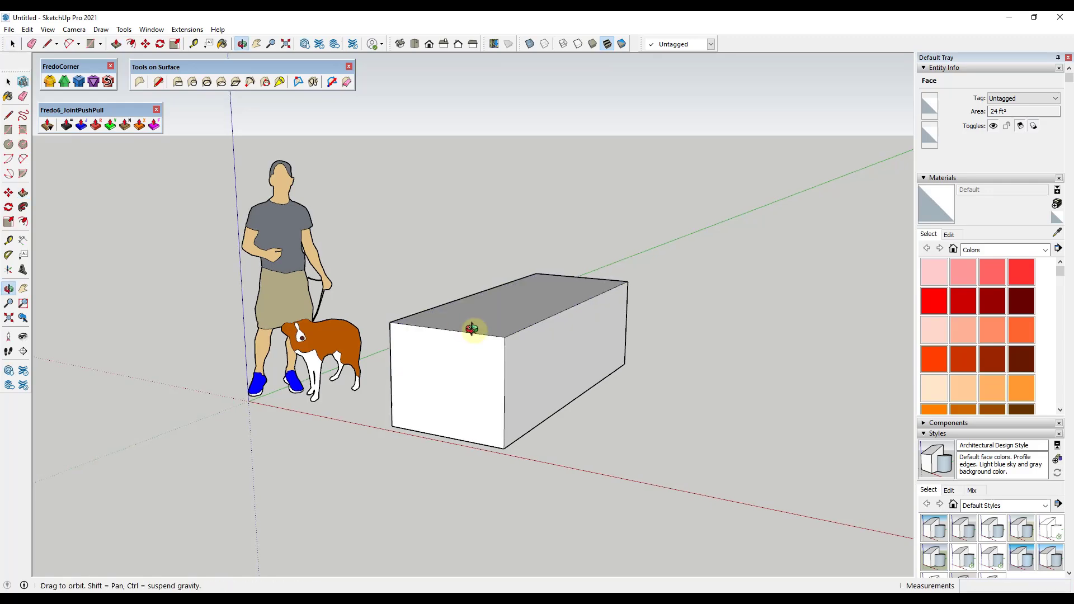
drag(472, 329, 240, 336)
key(space)
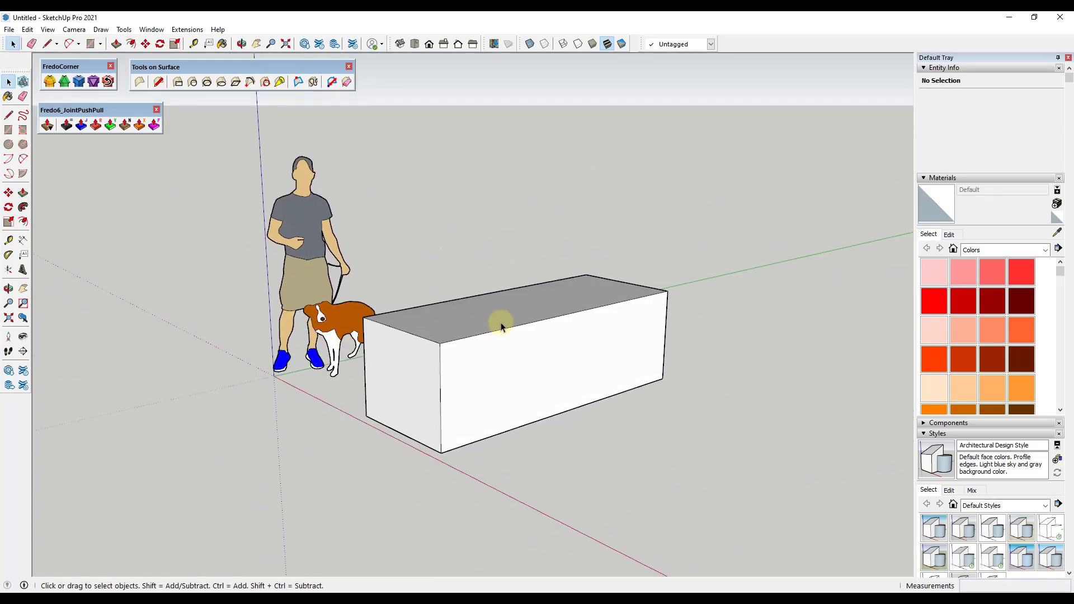
key(o)
drag(450, 306, 535, 307)
key(space)
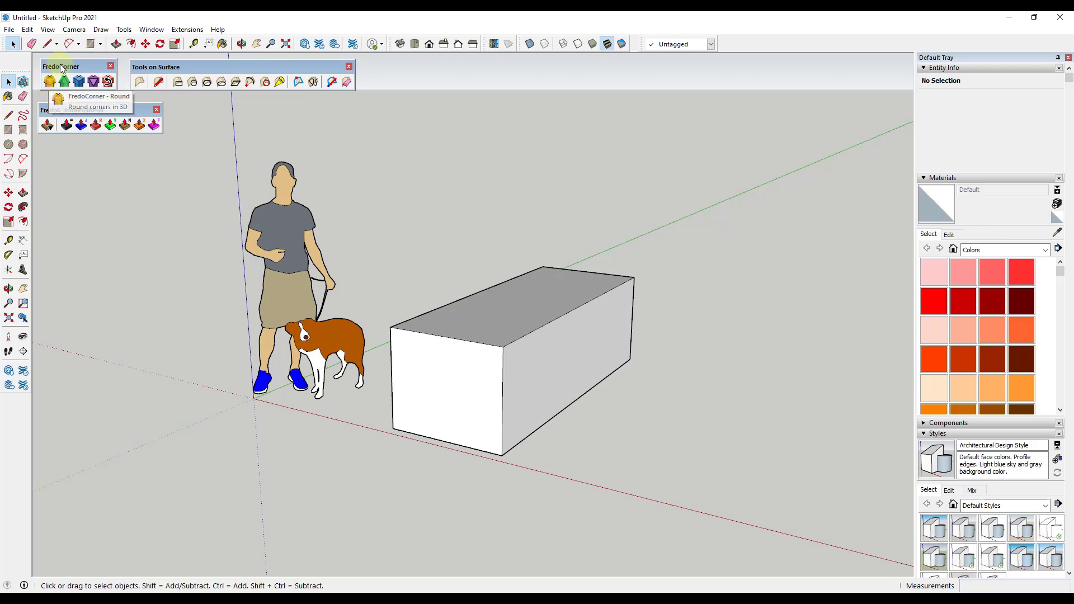
Start FredoCorner Round and move the FredoCorner and Tools on Surface toolbars clear of its options
middle_drag(528, 300, 550, 339)
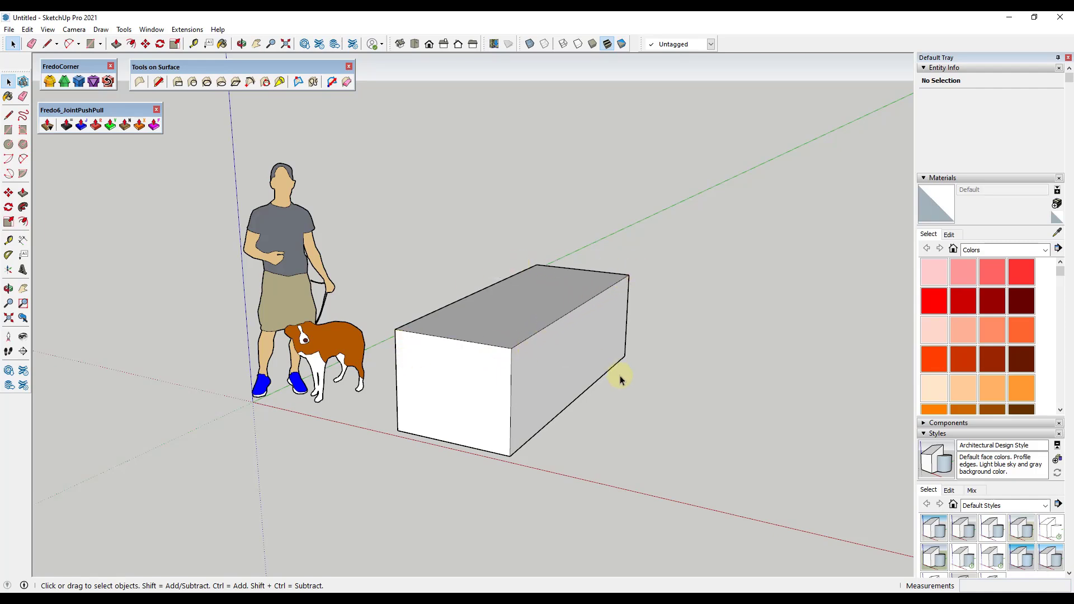
scroll(529, 372, down, 1)
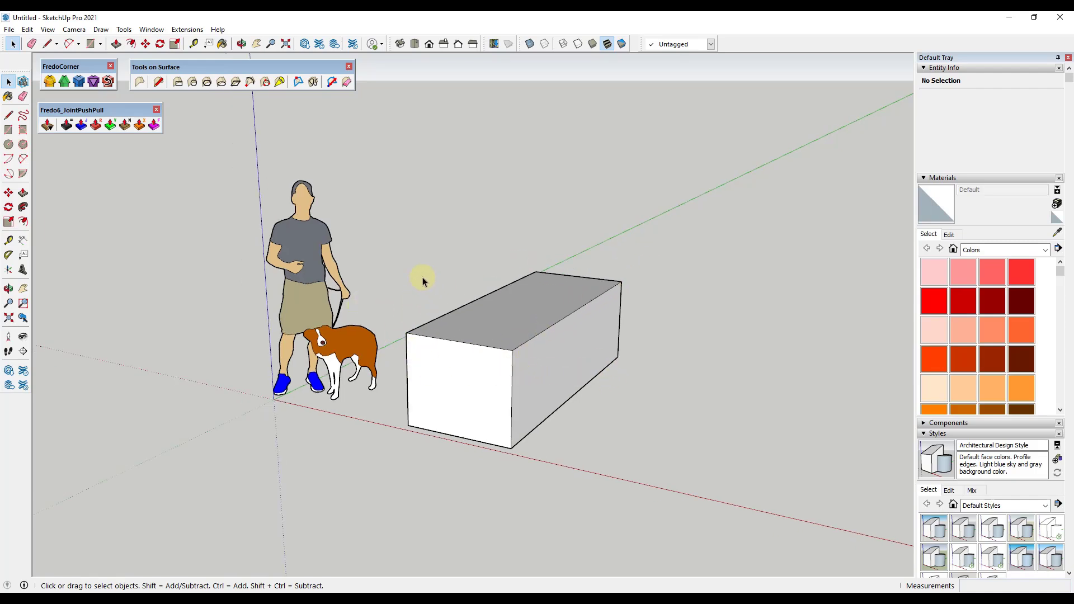
click(49, 83)
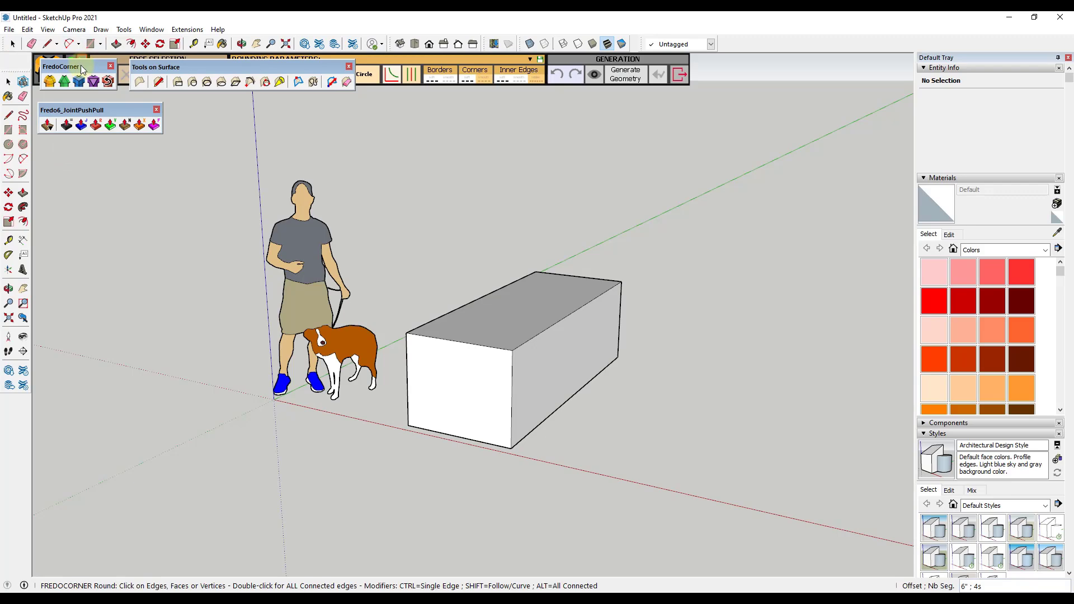
drag(77, 66, 73, 139)
drag(168, 67, 159, 140)
Select all the connected edges of the box for rounding
middle_drag(509, 302, 510, 317)
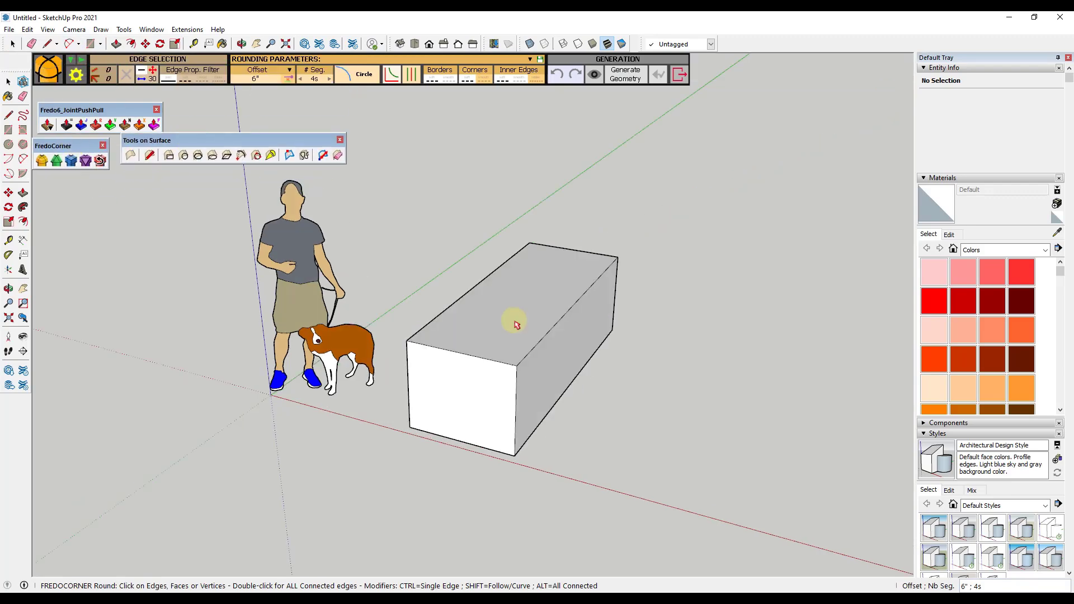
click(511, 331)
middle_drag(561, 360, 595, 384)
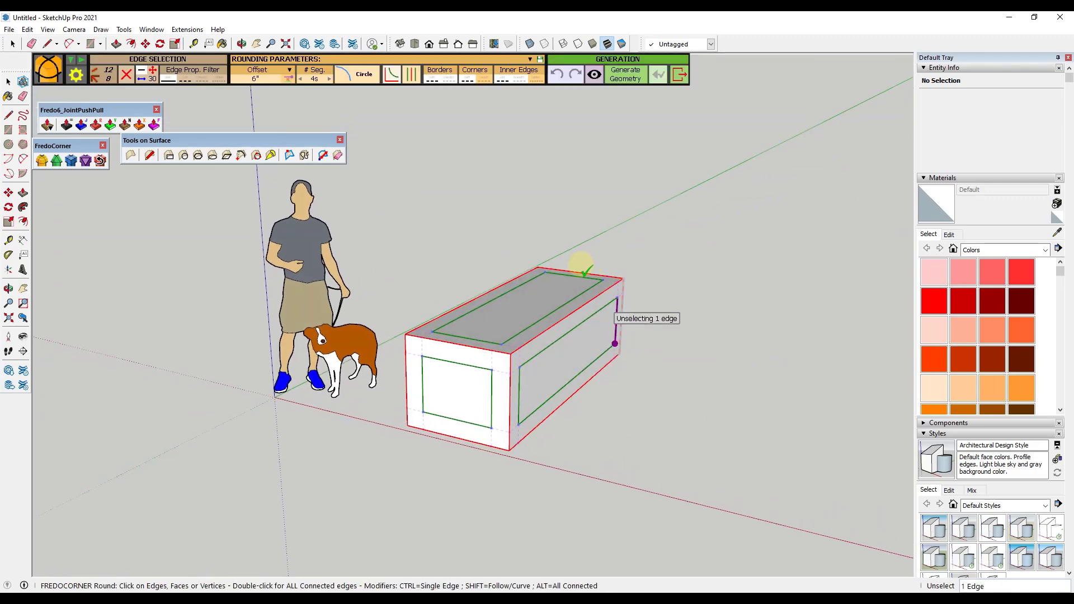
middle_drag(642, 349, 659, 312)
middle_drag(562, 348, 540, 372)
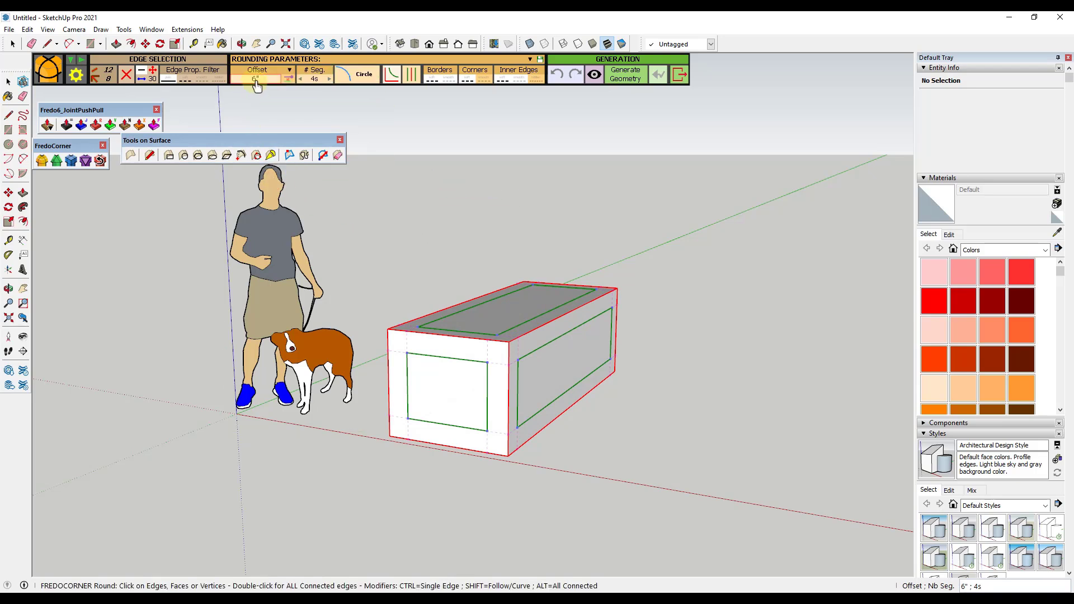
Set the rounding offset to 4" and generate the rounded edges and corners on the box
click(255, 78)
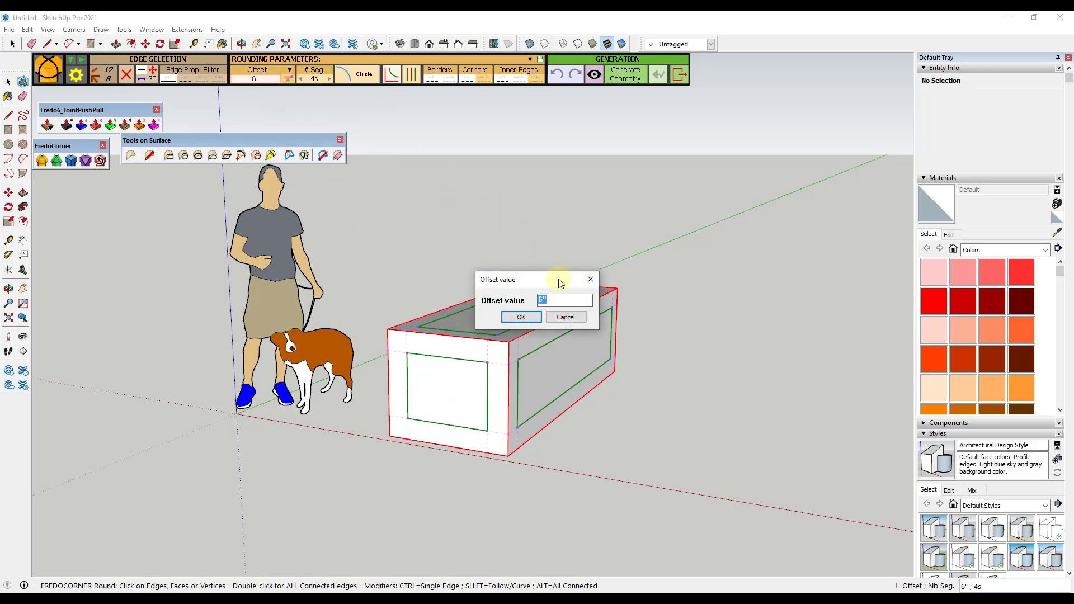
text(4)
key(Return)
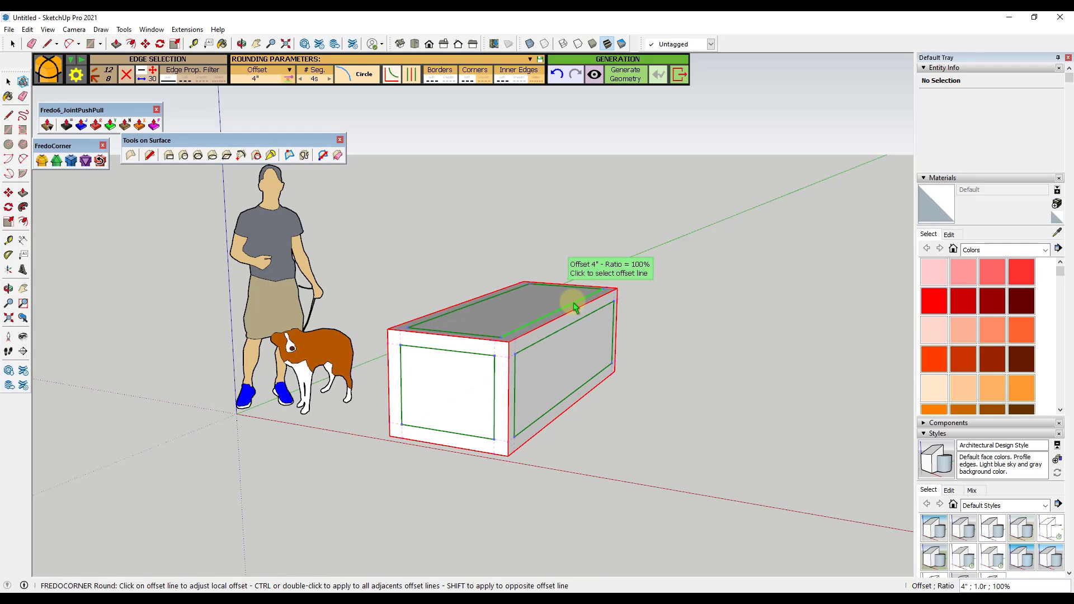
click(677, 301)
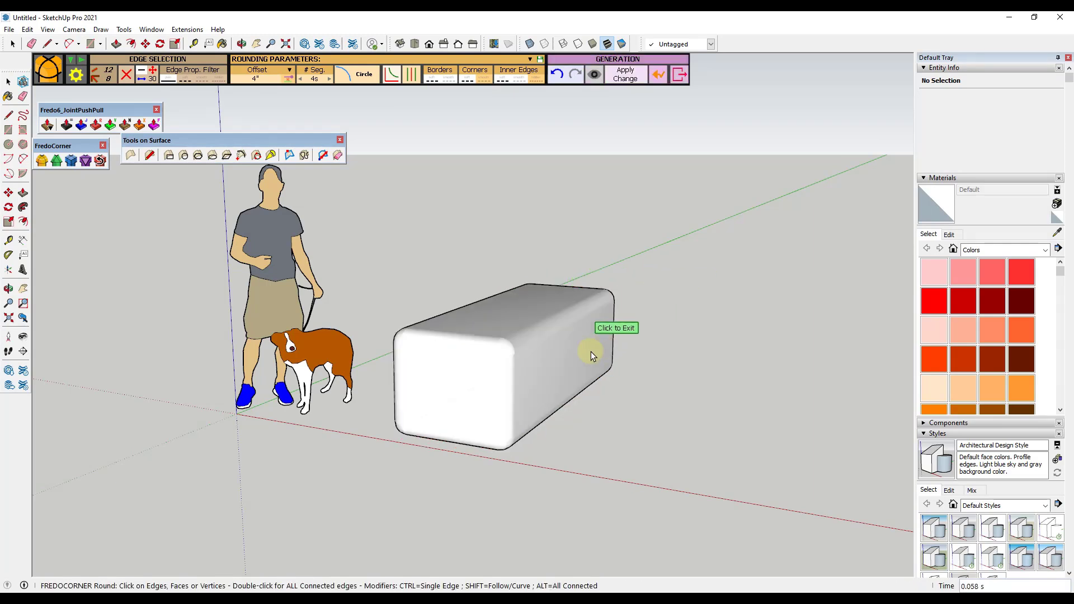
Show hidden geometry and examine the segments along the box's rounded edges
scroll(591, 351, up, 5)
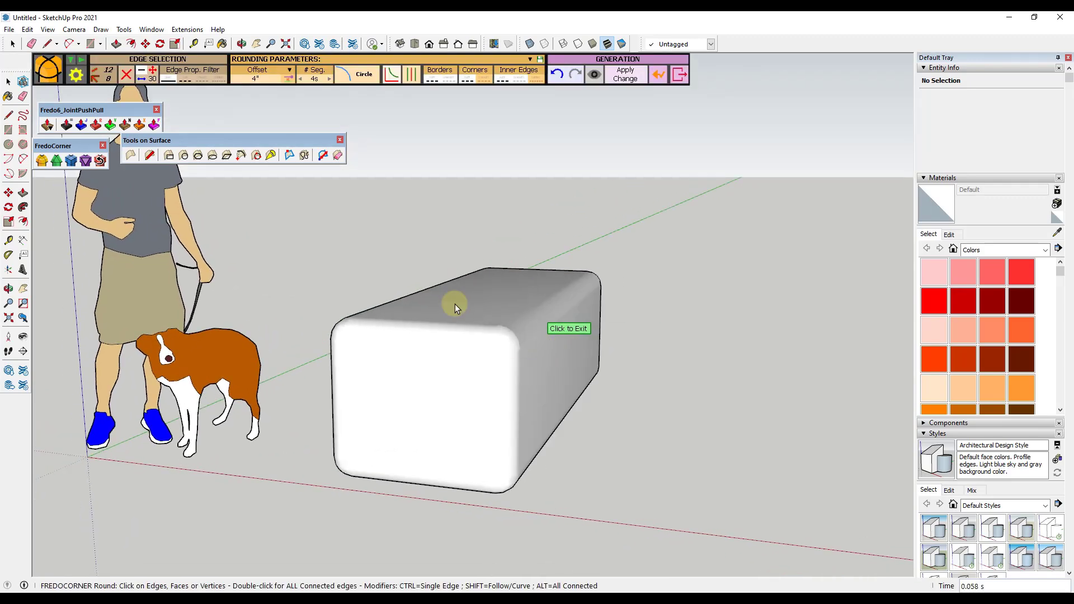
click(47, 29)
click(76, 71)
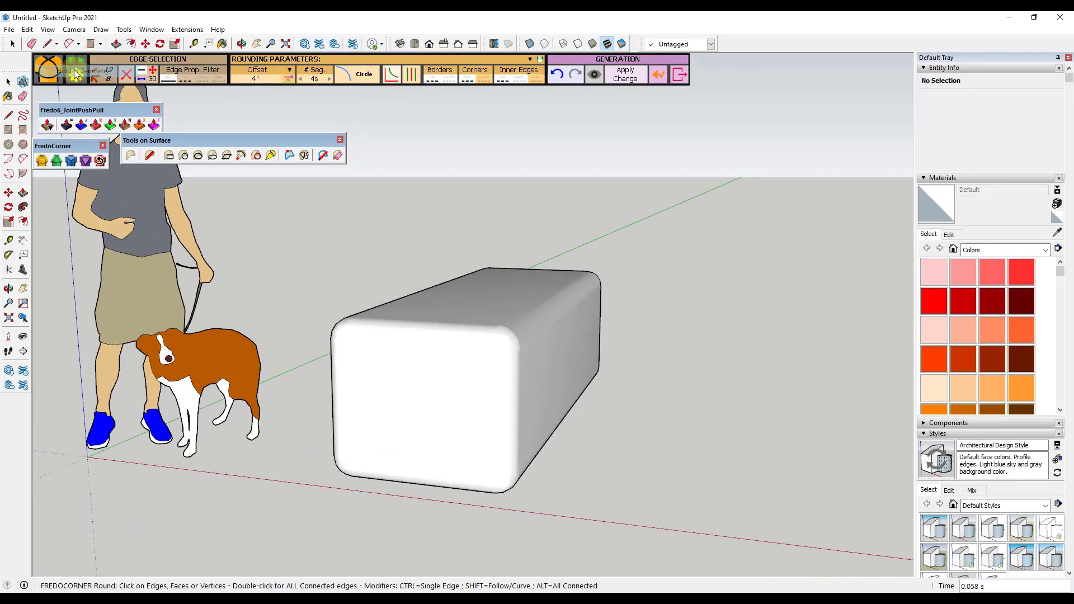
scroll(524, 302, up, 3)
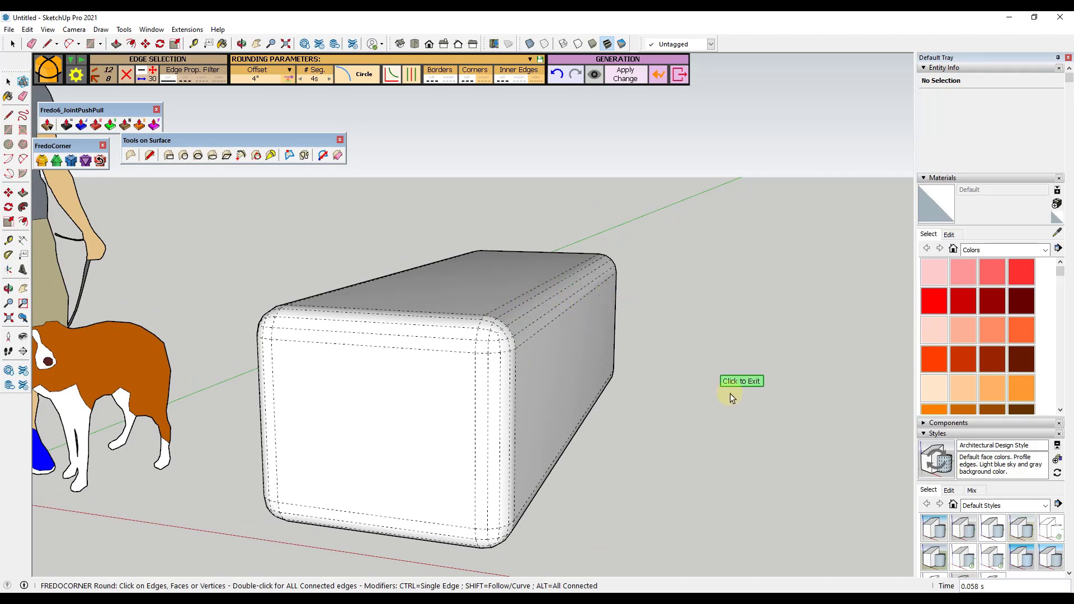
middle_drag(732, 393, 711, 386)
Exit the rounding tool and tidy the workspace by closing the FredoCorner toolbar and repositioning the JointPushPull and Tools on Surface toolbars
click(680, 75)
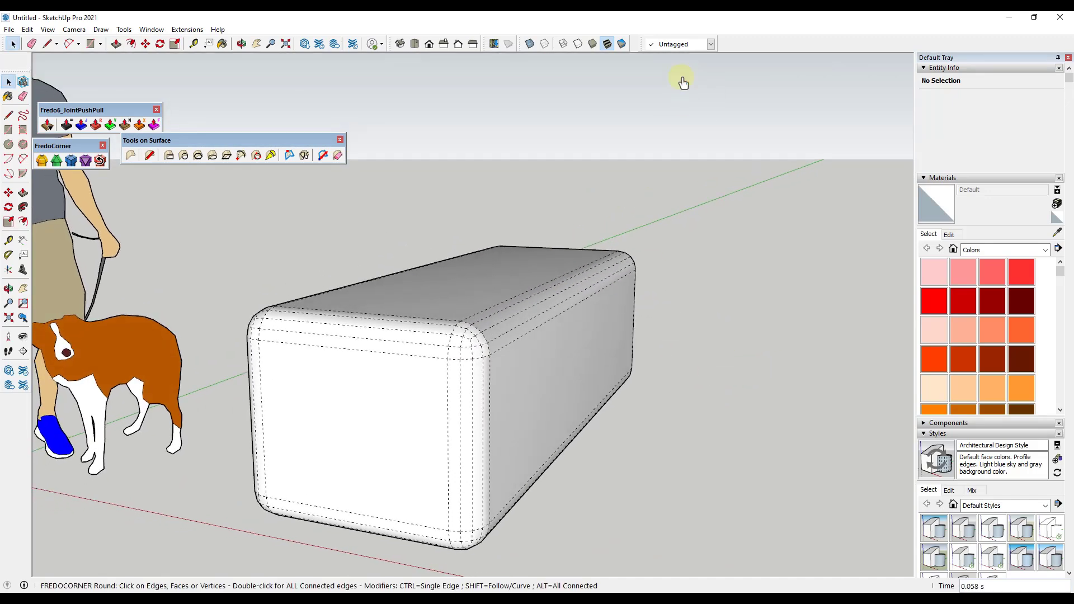
scroll(740, 294, down, 3)
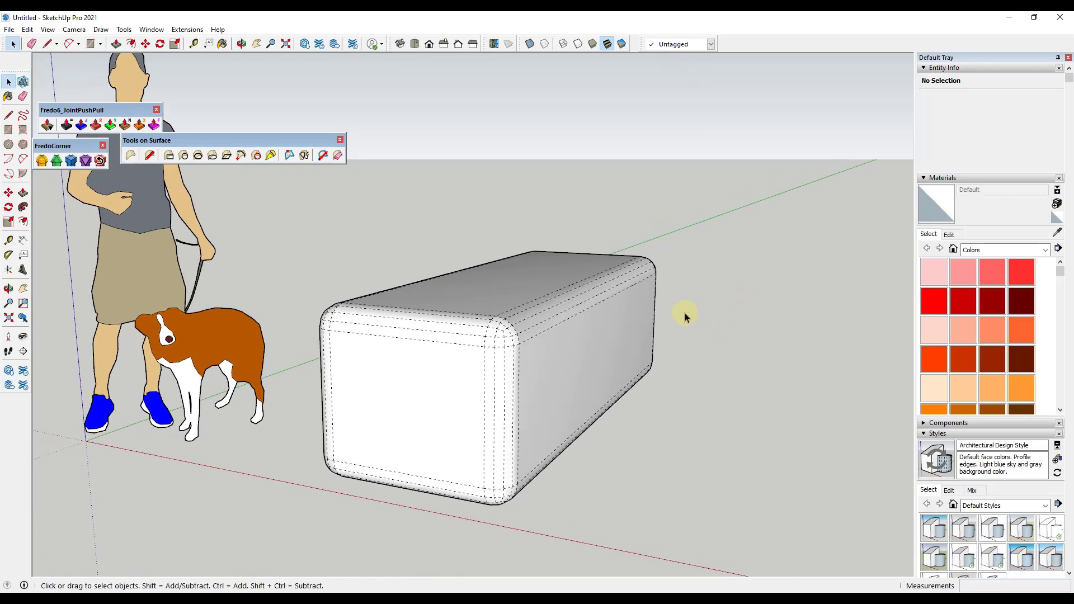
drag(81, 151, 101, 69)
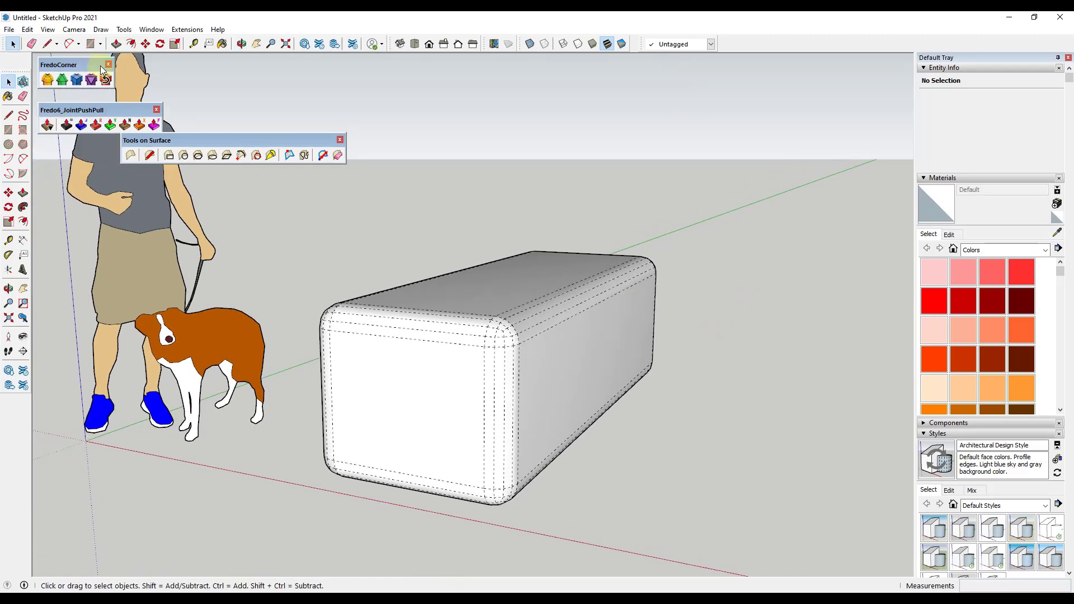
click(110, 68)
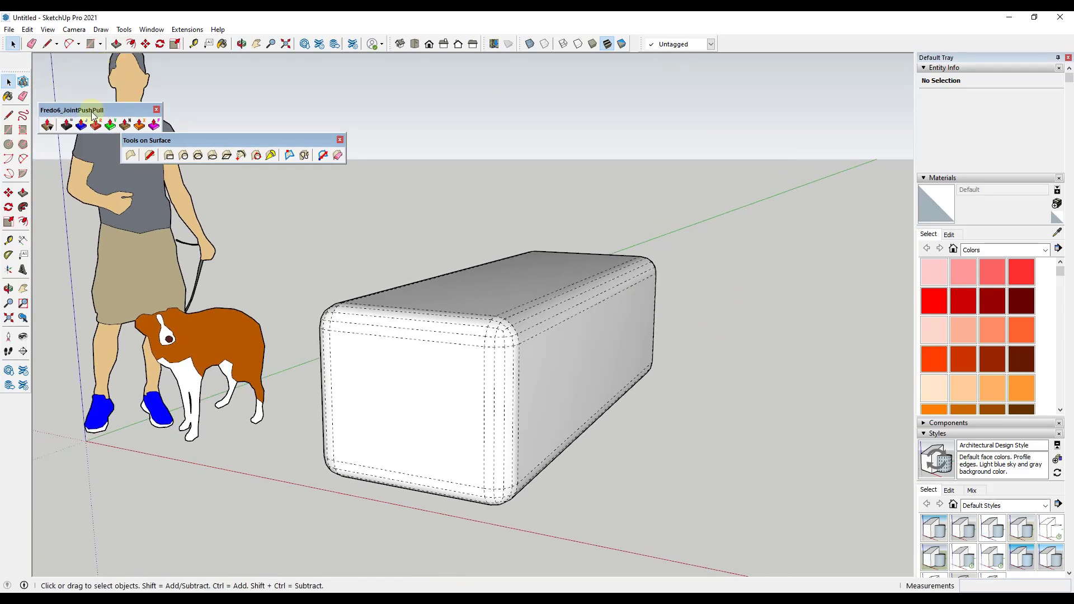
drag(90, 110, 90, 66)
drag(183, 137, 235, 67)
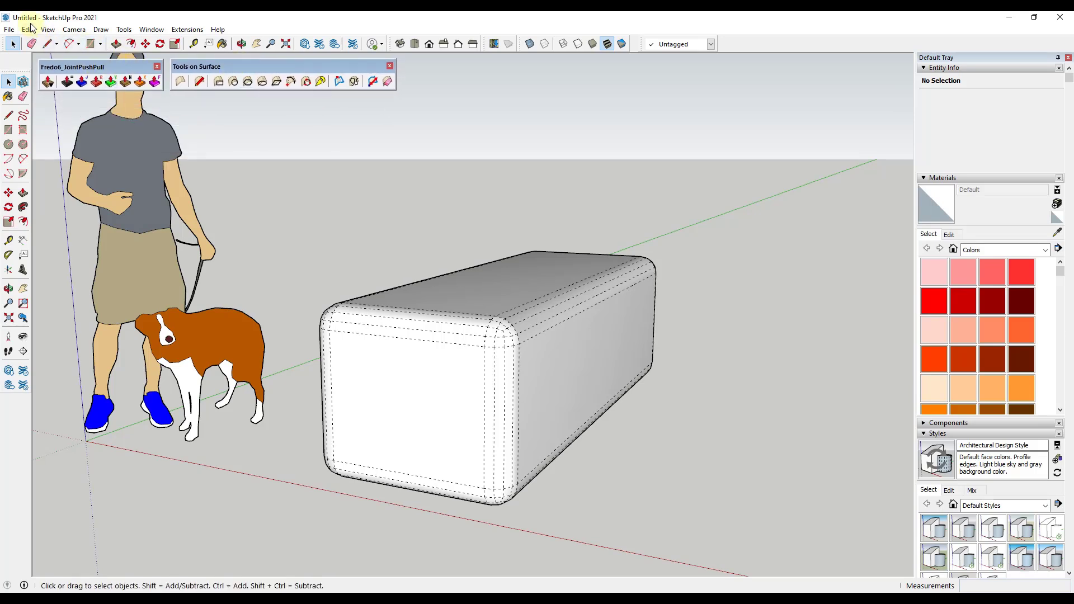
Turn off the display of hidden geometry
click(48, 30)
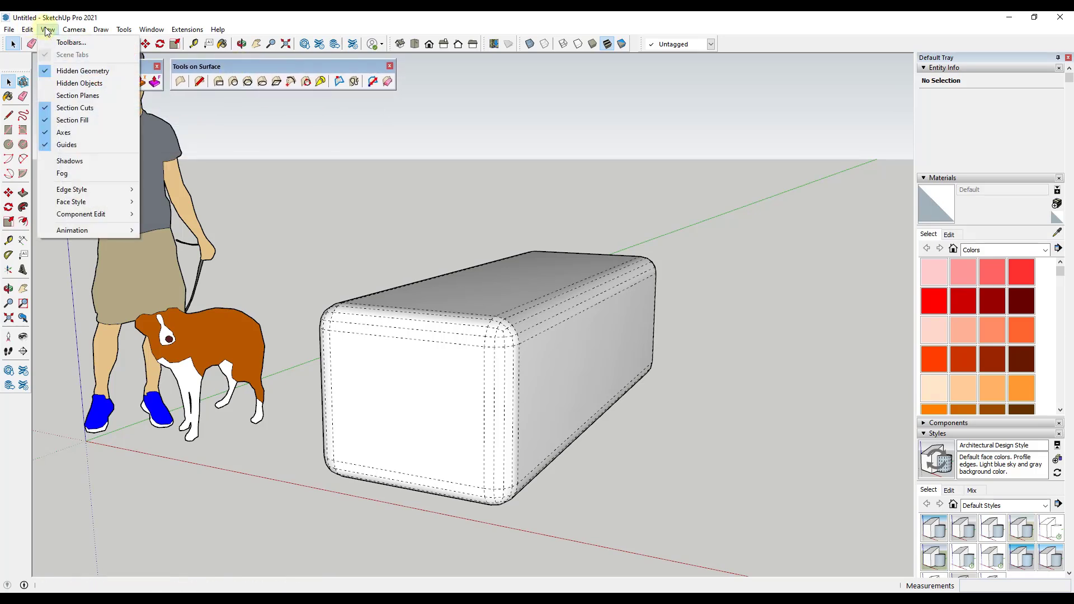
click(66, 70)
middle_drag(392, 318, 538, 373)
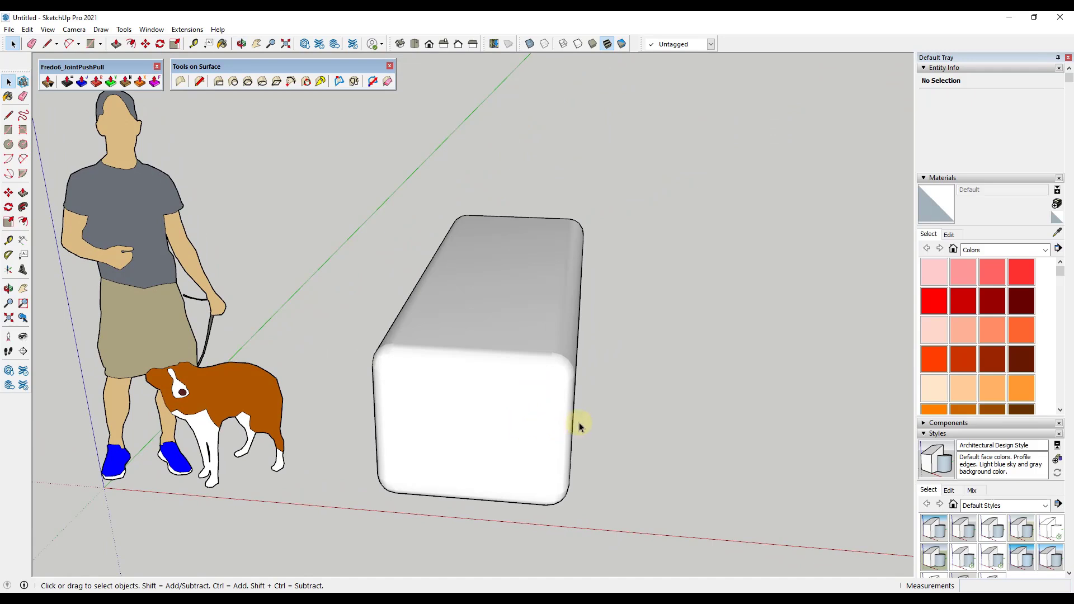
Draw a vertical line up from the midpoint of the box's front upper edge and a second line forward along the green axis
key(l)
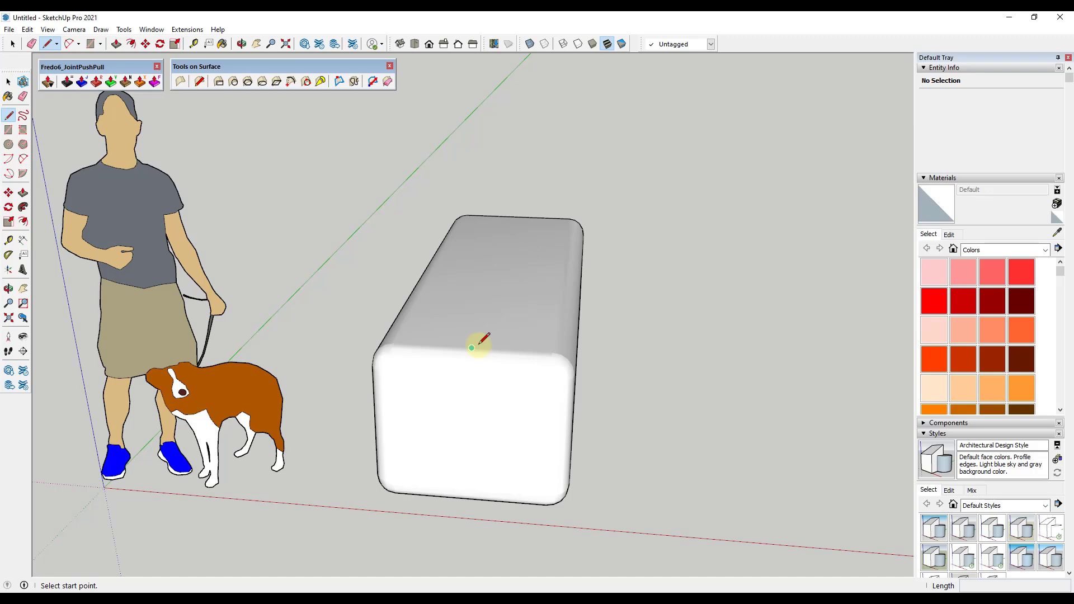
click(472, 347)
middle_drag(479, 343, 336, 276)
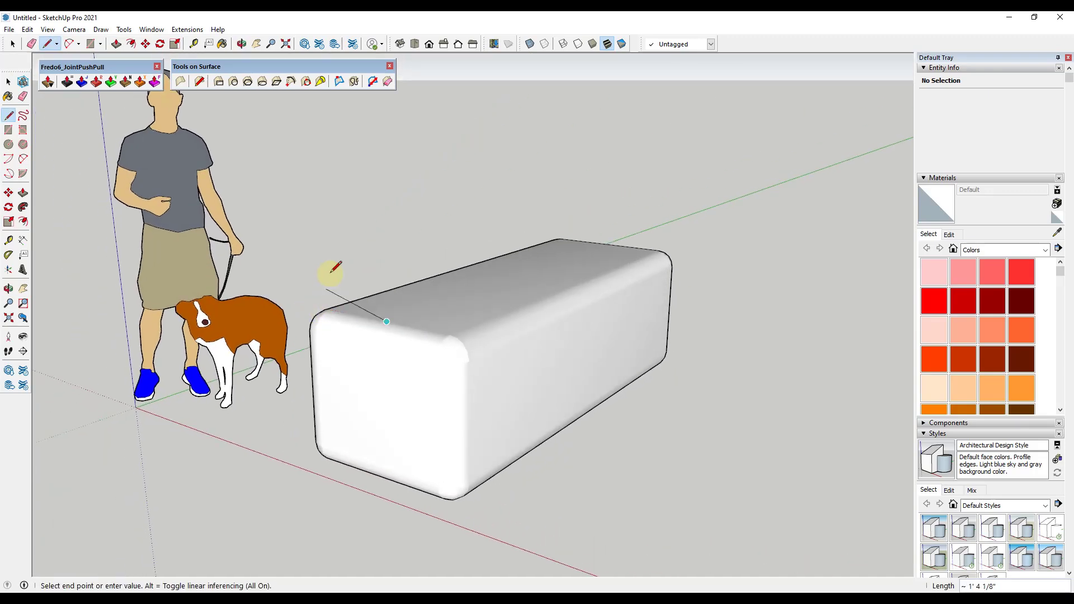
click(365, 244)
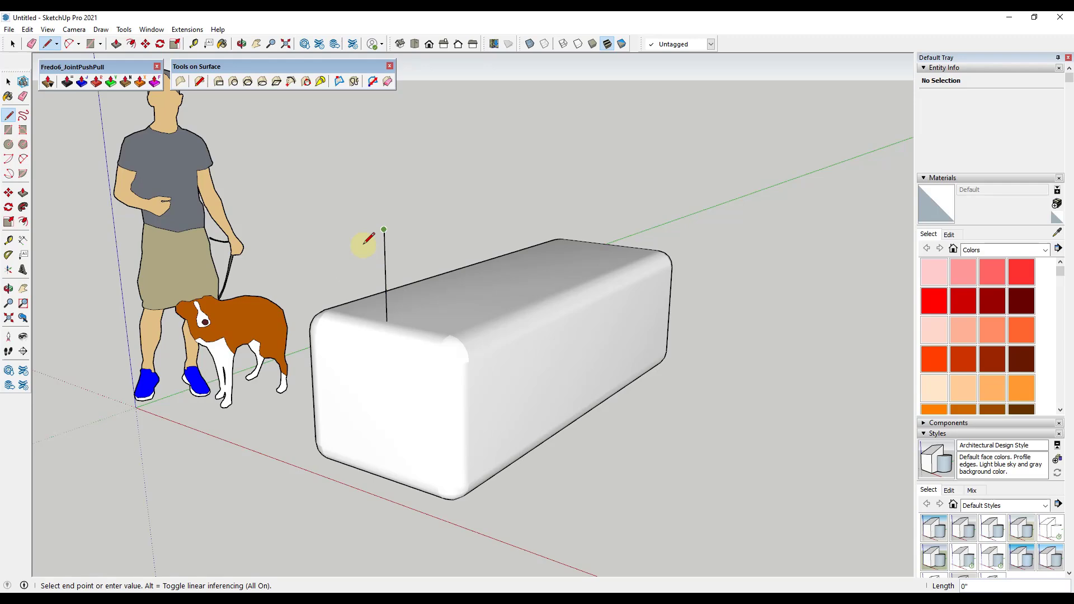
click(321, 241)
key(Escape)
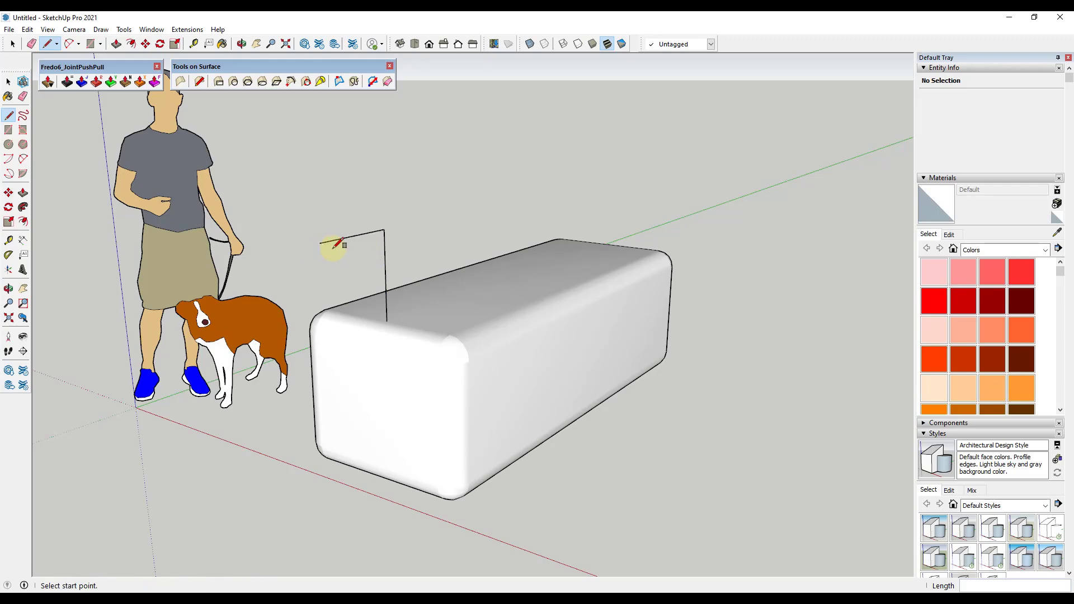
Draw a vertical rectangle about 12' 3 1/2" by 6' 3/16" lengthwise through the rounded box and erase the leftover vertical line on it
middle_drag(338, 243, 246, 240)
key(r)
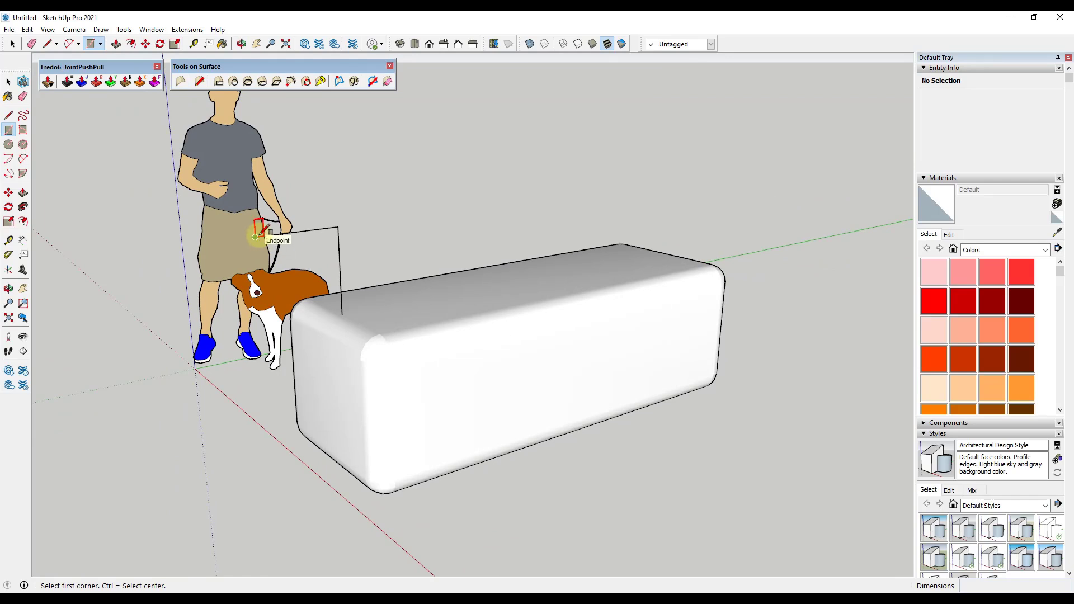
click(255, 237)
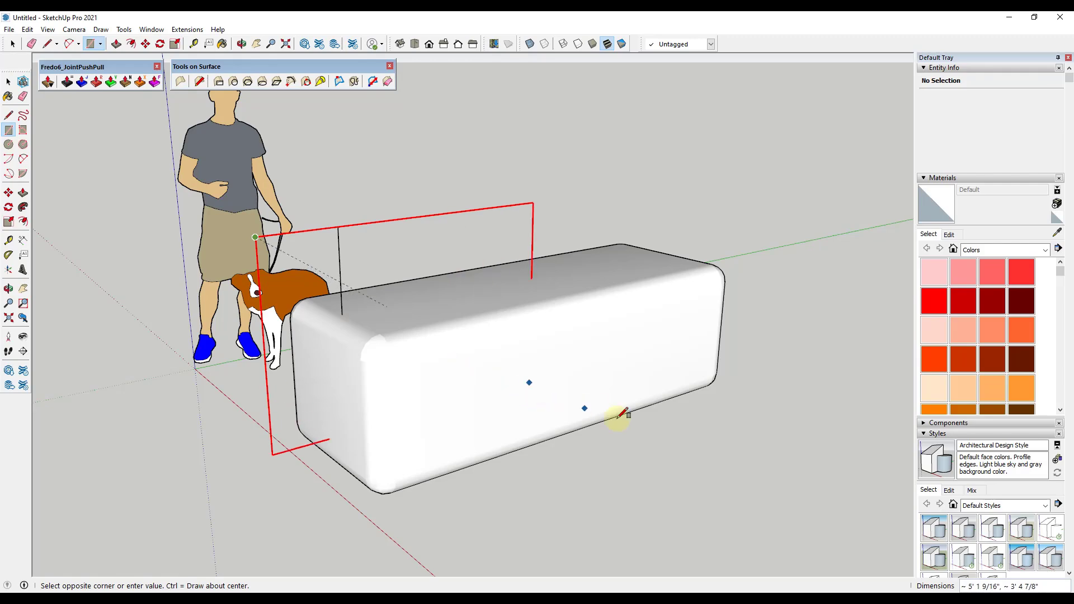
click(770, 430)
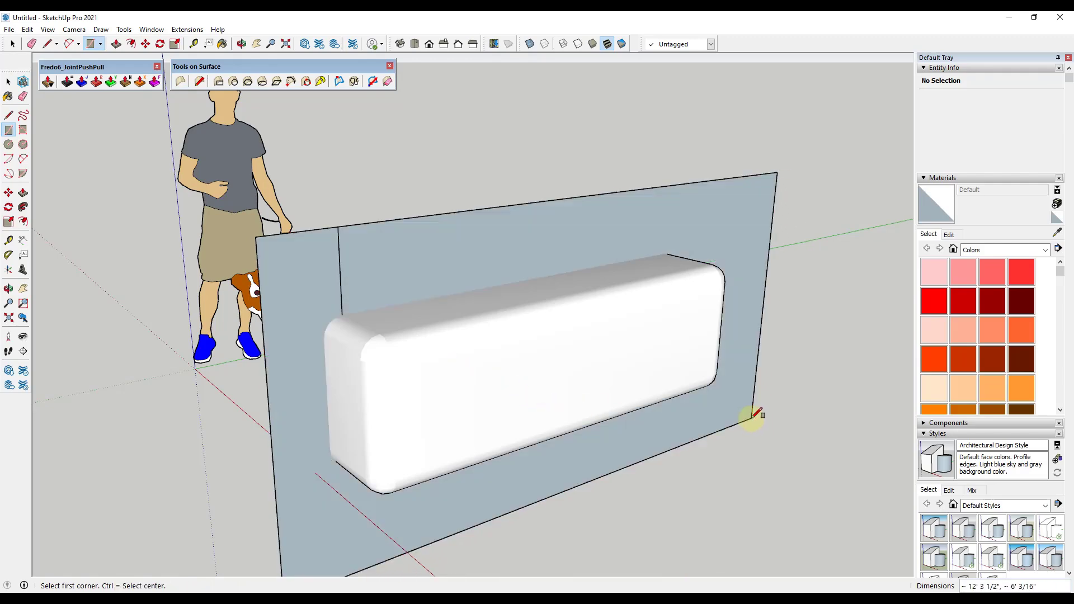
middle_drag(293, 352, 361, 336)
mouse_move(371, 264)
mouse_down()
mouse_move(396, 260)
mouse_move(396, 331)
mouse_up()
middle_drag(395, 331, 482, 326)
Intersect the rounded box's faces with the model so the vertical plane's cut line is created on the box
key(space)
click(497, 364)
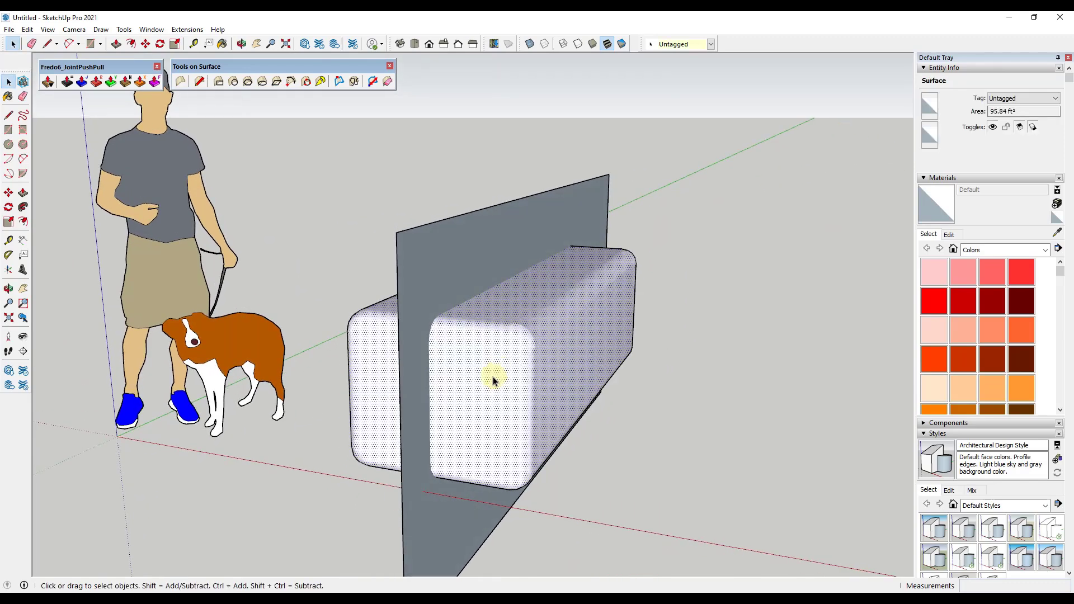
right_click(494, 381)
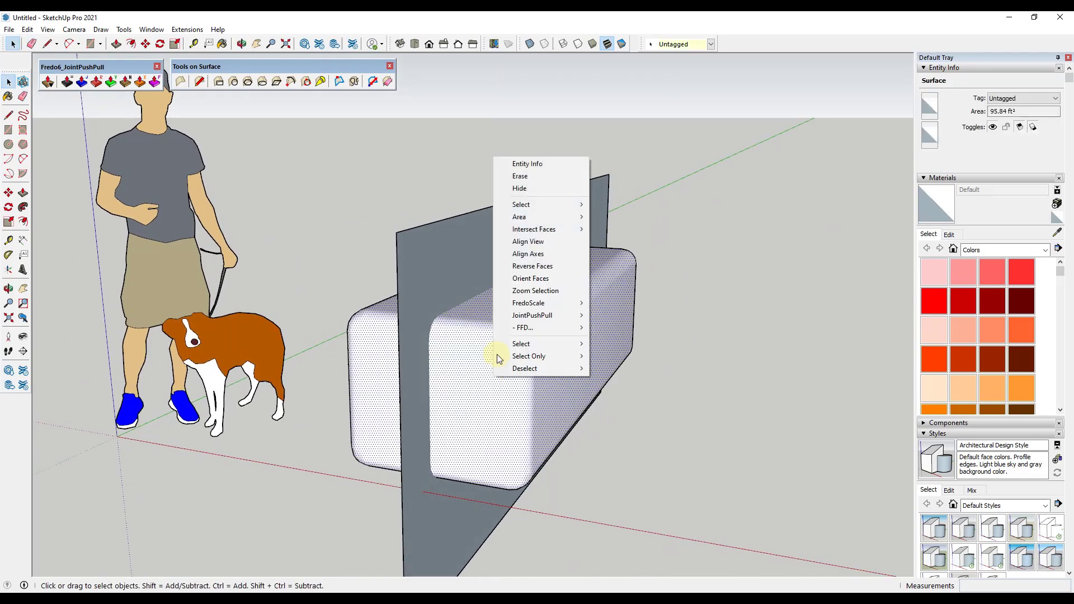
mouse_move(548, 230)
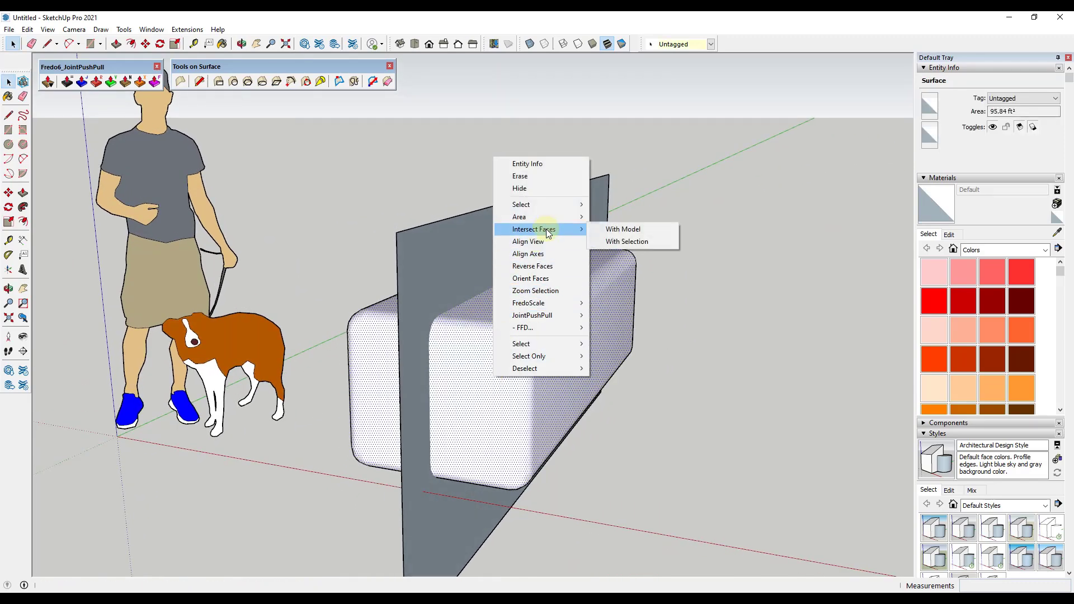
click(619, 230)
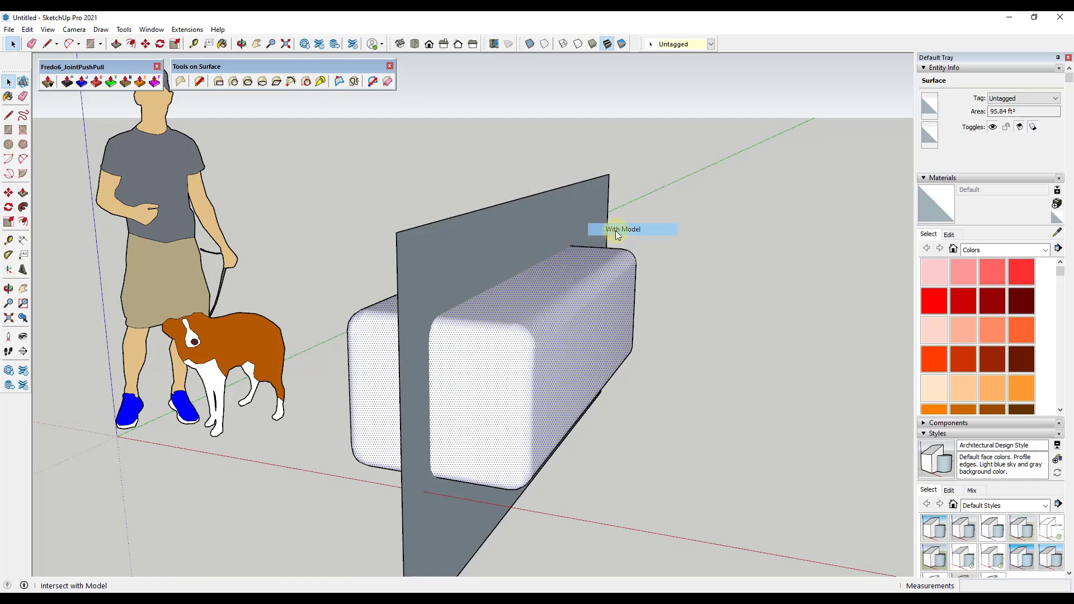
Erase the vertical plane around the box together with its leftover edge below the box
key(e)
click(398, 234)
mouse_move(407, 244)
middle_down()
mouse_move(519, 267)
mouse_move(519, 211)
middle_up()
click(477, 345)
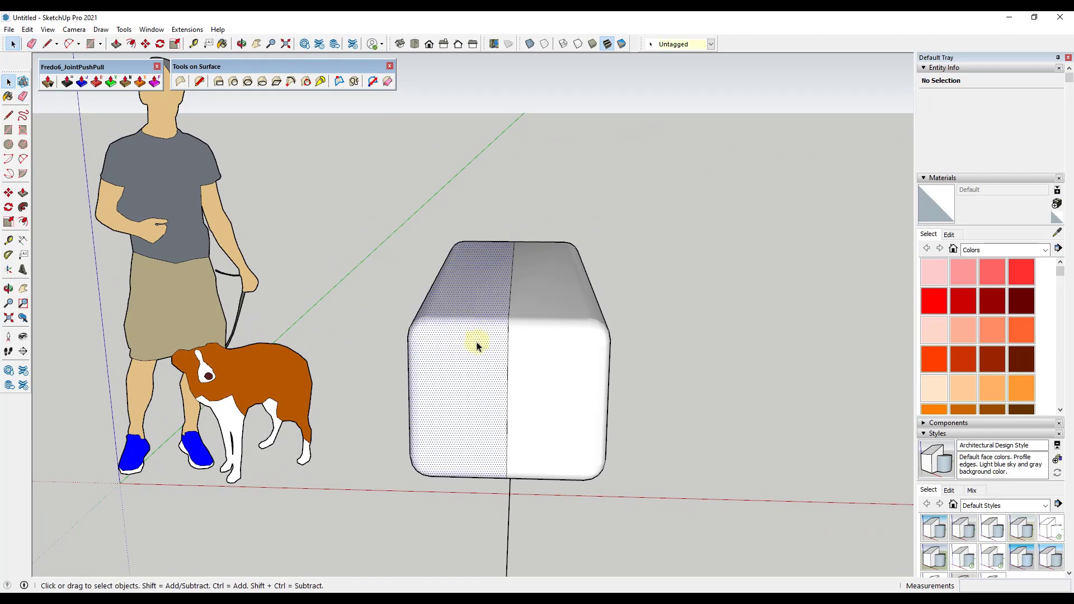
middle_drag(477, 345, 575, 568)
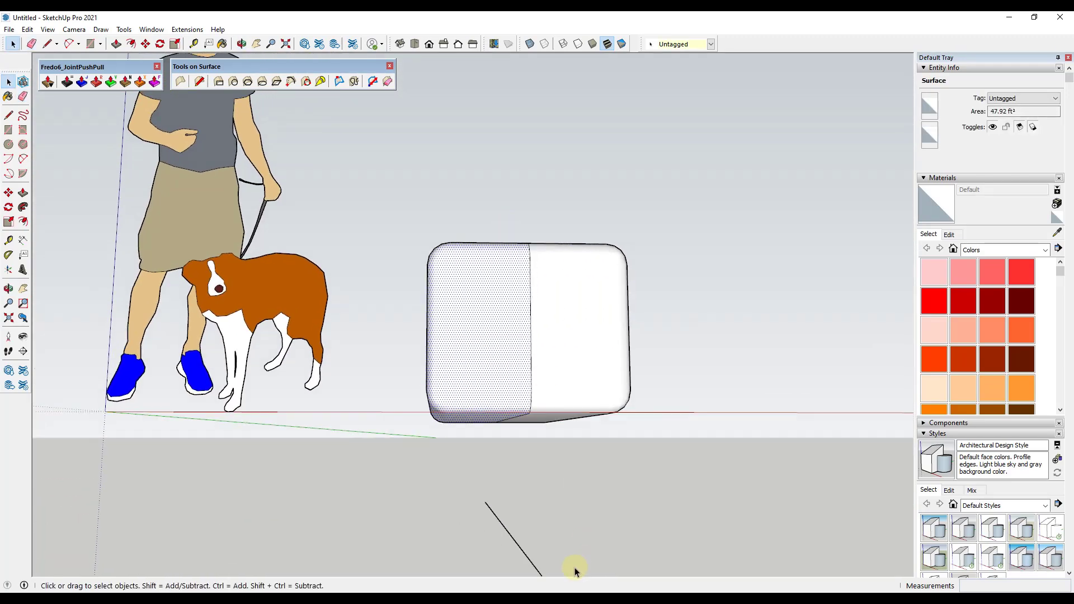
key(e)
click(510, 538)
Delete the half of the split box nearest the scale figure
key(space)
mouse_move(495, 413)
middle_down()
mouse_move(432, 427)
mouse_move(417, 413)
middle_up()
click(417, 412)
key(Delete)
Copy the entire remaining half box about 10' 8 1/2" along the red axis, away from the scale figure
middle_drag(479, 437, 562, 365)
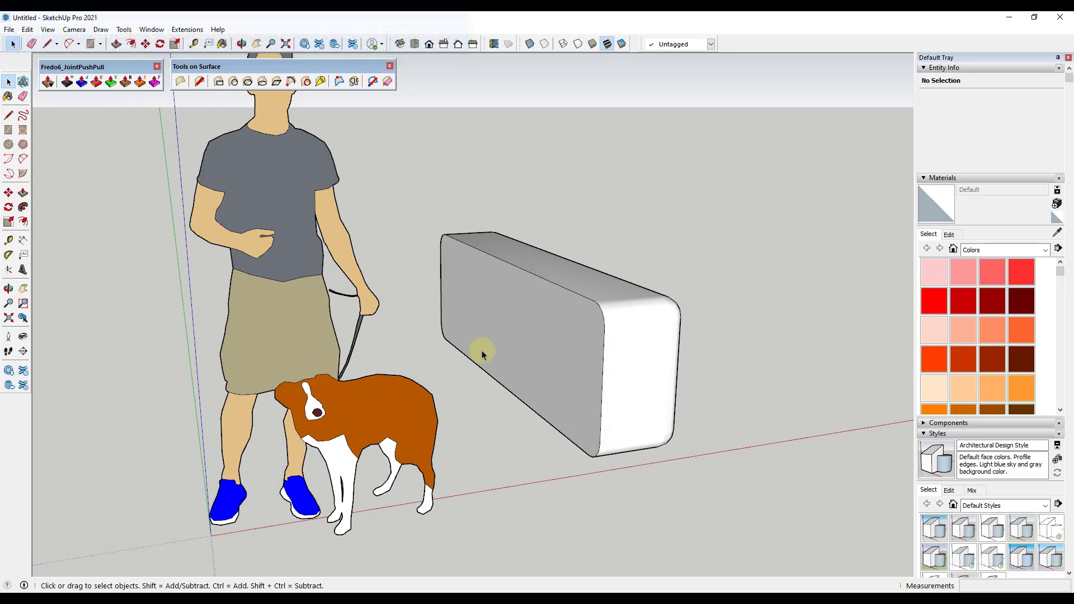
middle_drag(479, 352, 547, 415)
scroll(552, 428, down, 5)
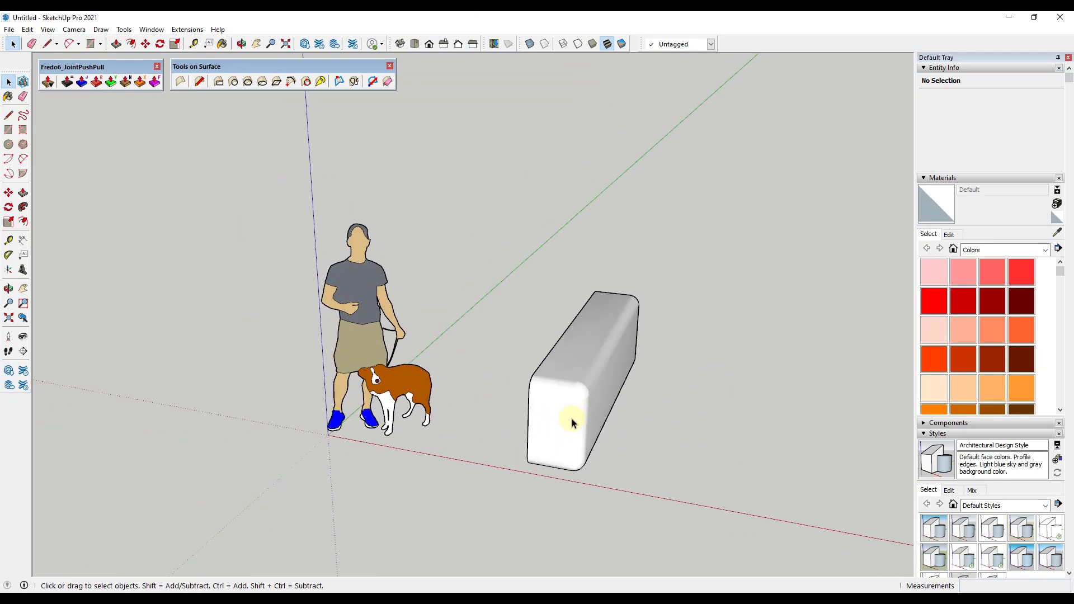
shift+middle_drag(624, 420, 482, 330)
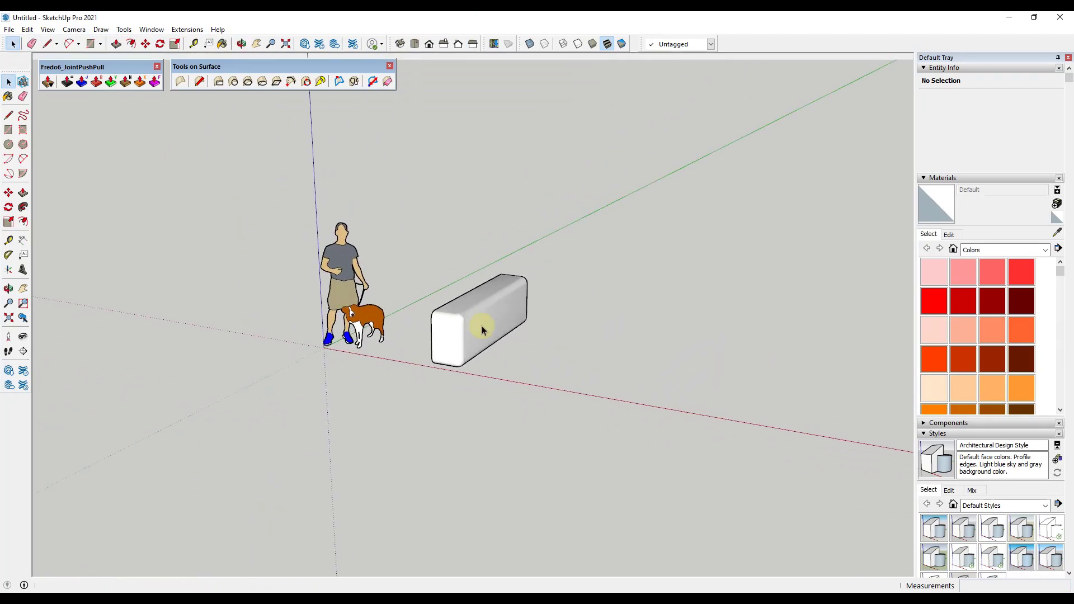
key(m)
key(space)
click(457, 340)
double_click(456, 340)
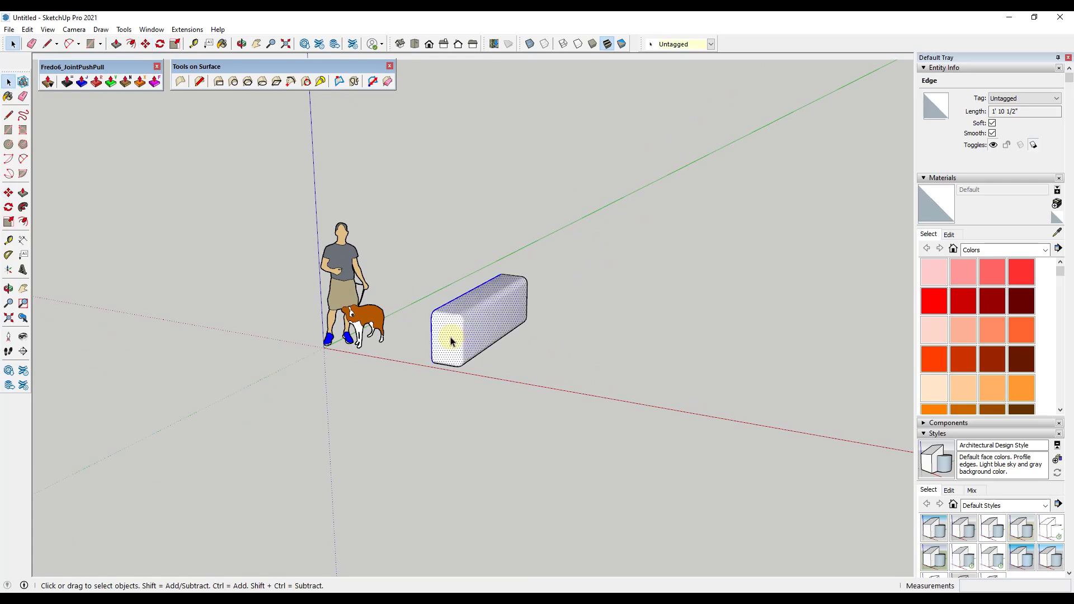
key(ctrl)
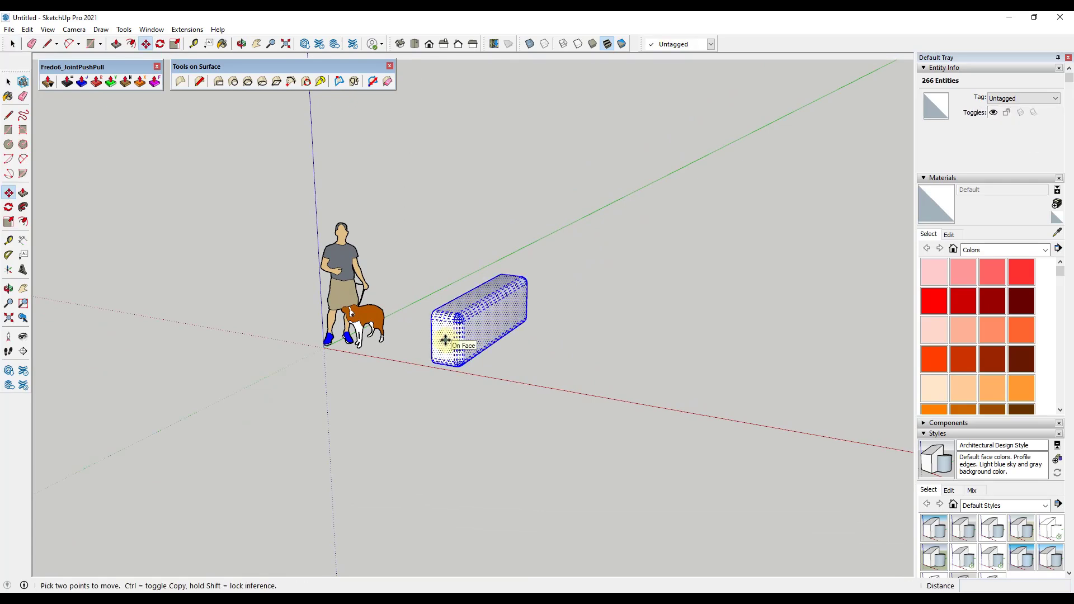
click(445, 340)
click(683, 379)
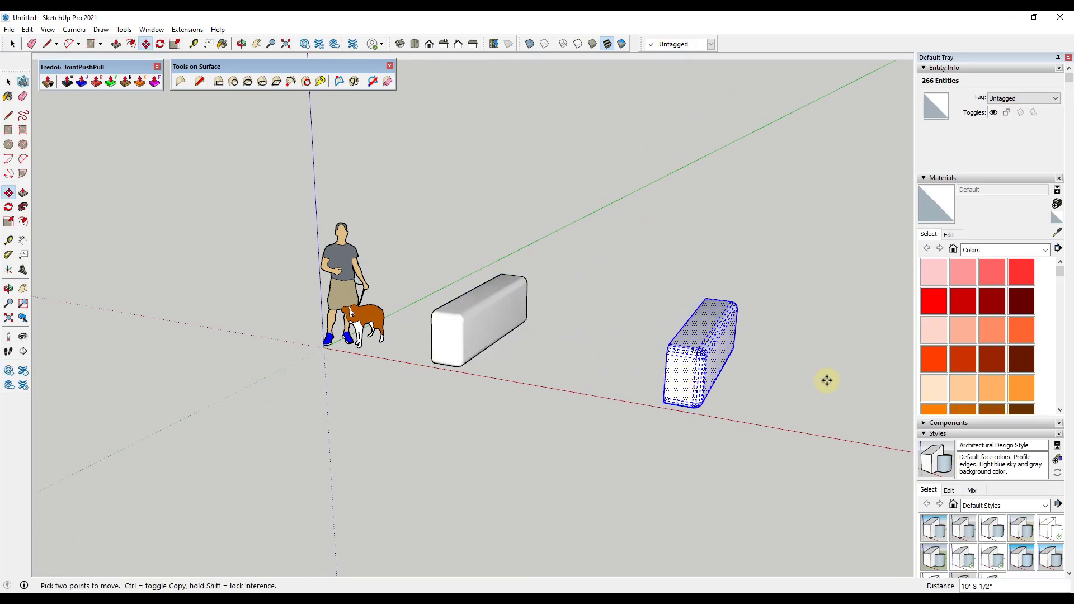
Make the copied half box a component with the definition name Box Half
scroll(804, 376, up, 3)
key(space)
click(703, 367)
scroll(710, 368, up, 2)
scroll(616, 352, up, 3)
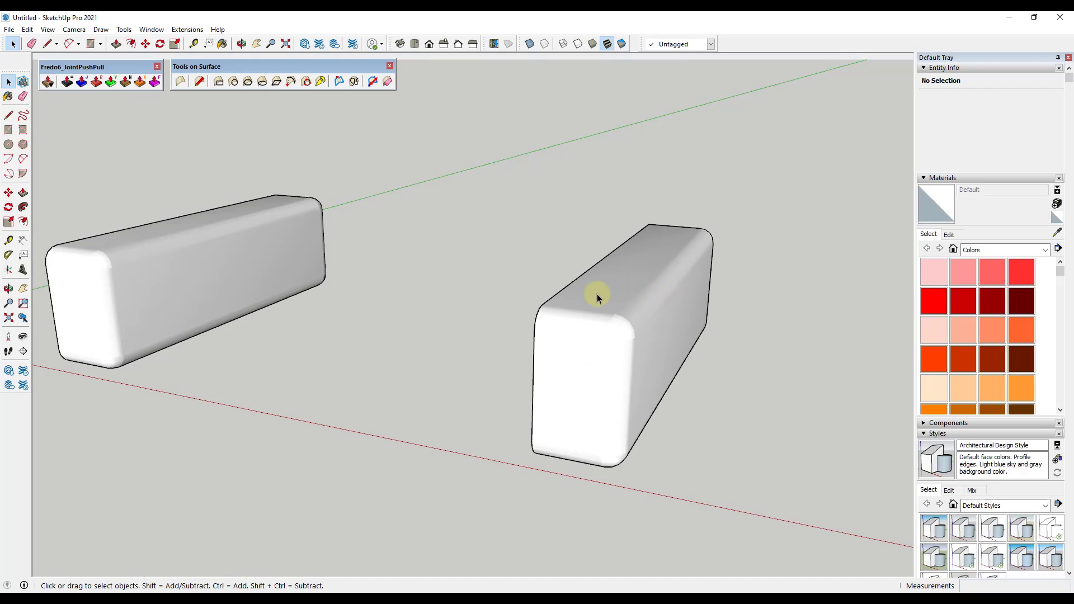
scroll(515, 302, down, 2)
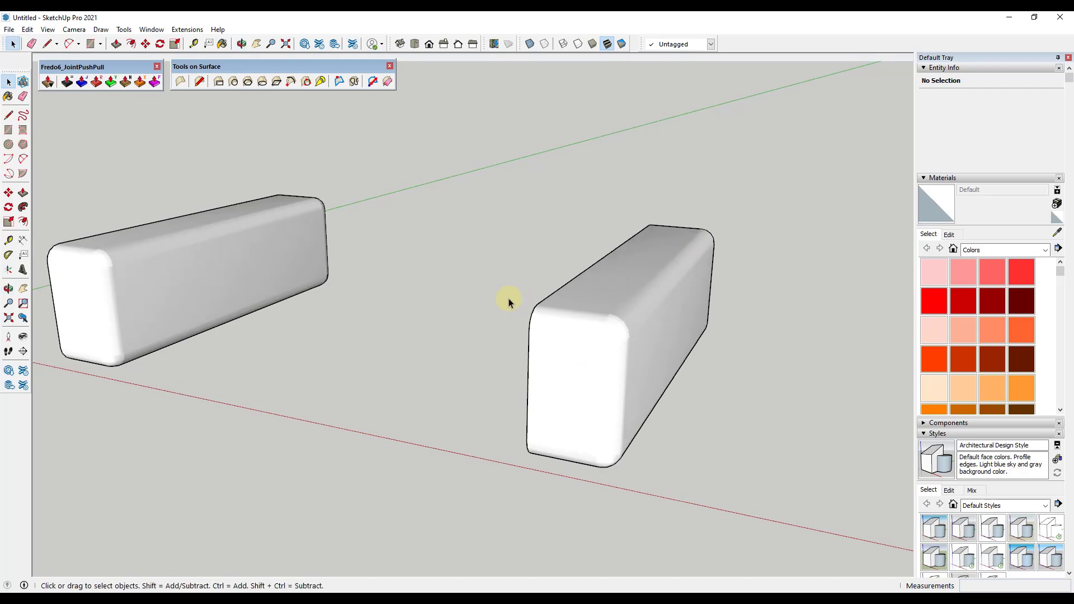
drag(485, 183, 787, 446)
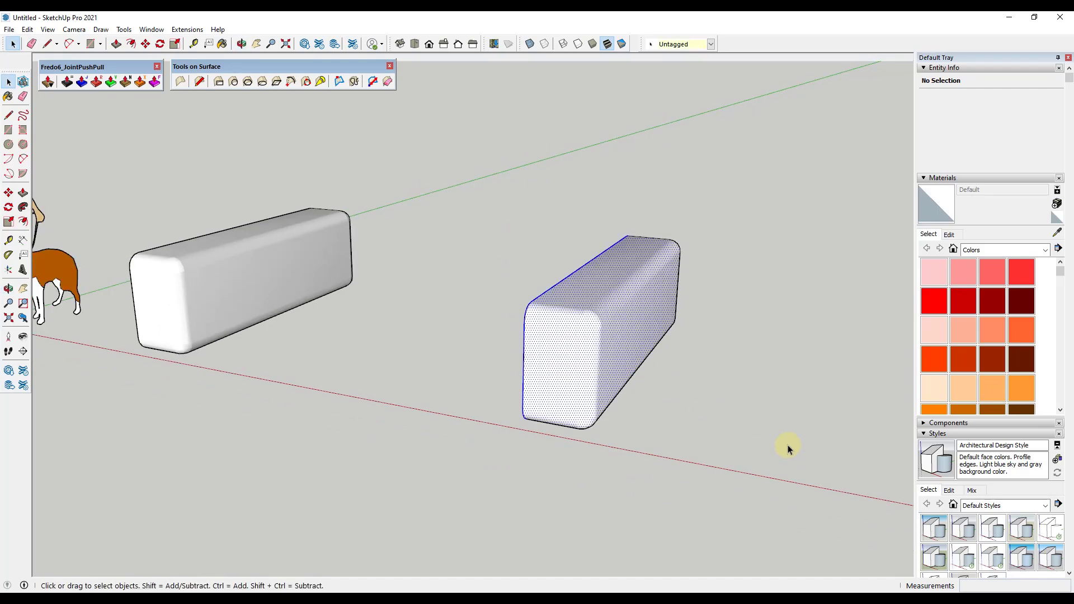
right_click(629, 327)
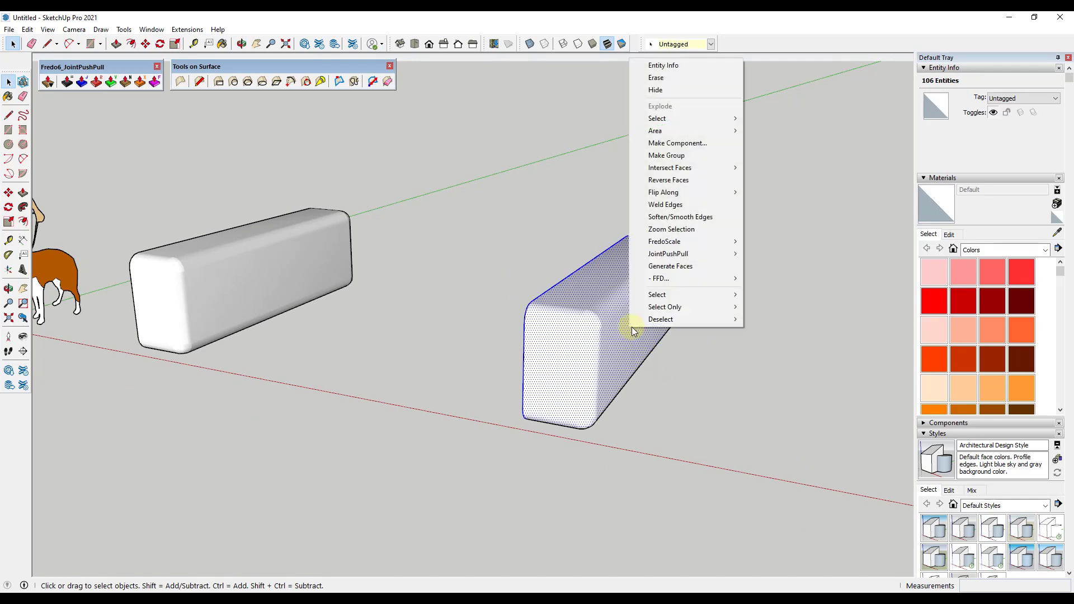
click(695, 143)
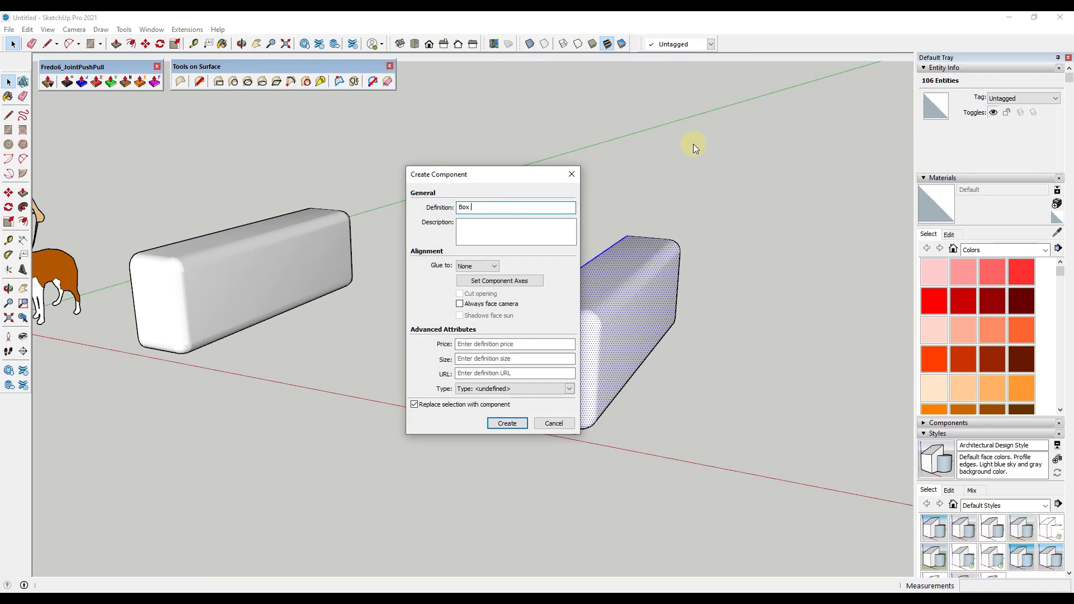
text(Box Half)
key(Return)
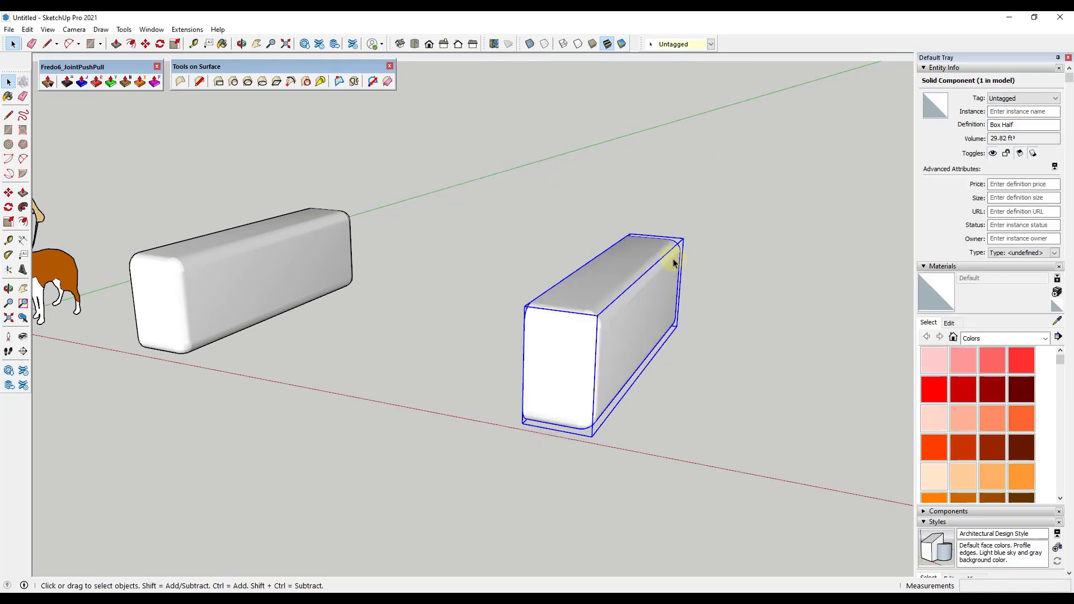
Copy the Box Half component about 3' 8 5/16" along the red axis toward the original half box
key(m)
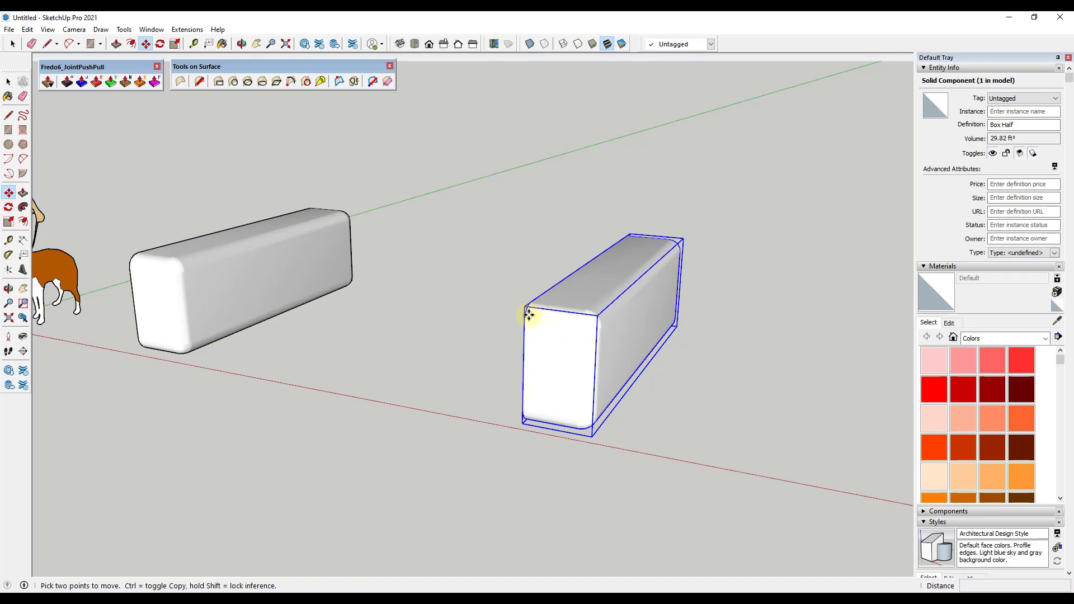
click(527, 314)
key(ctrl)
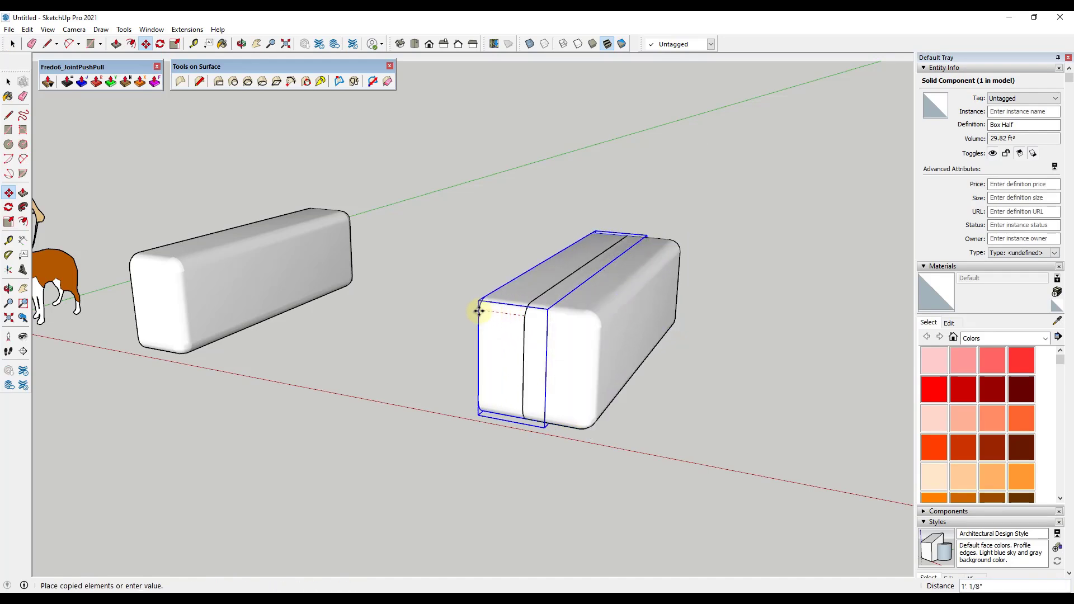
click(367, 297)
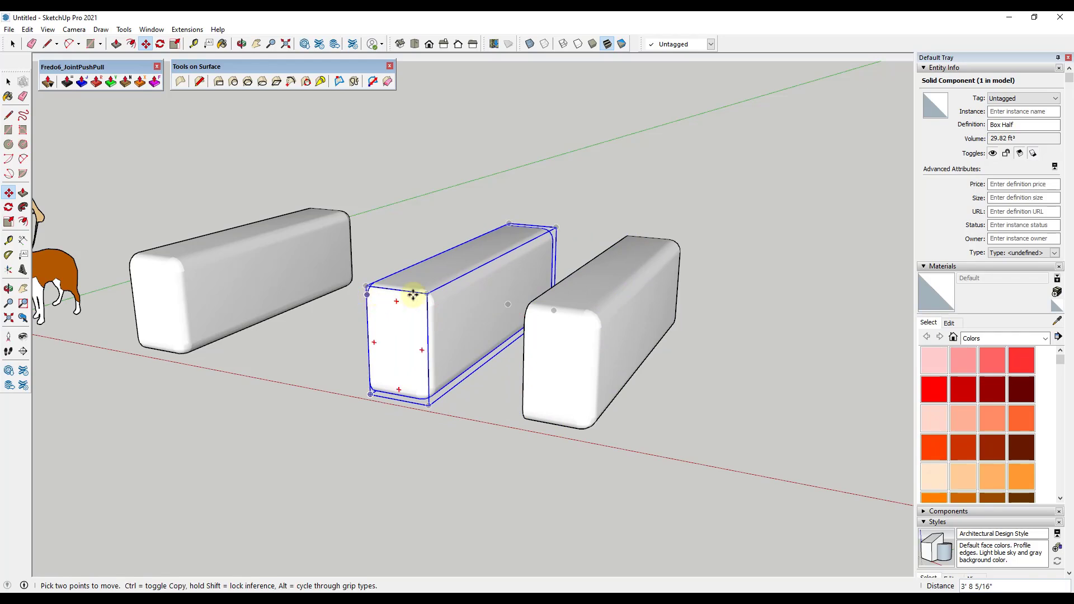
Mirror the new Box Half copy by scaling it to -1.00 along the red axis
scroll(473, 293, up, 2)
key(s)
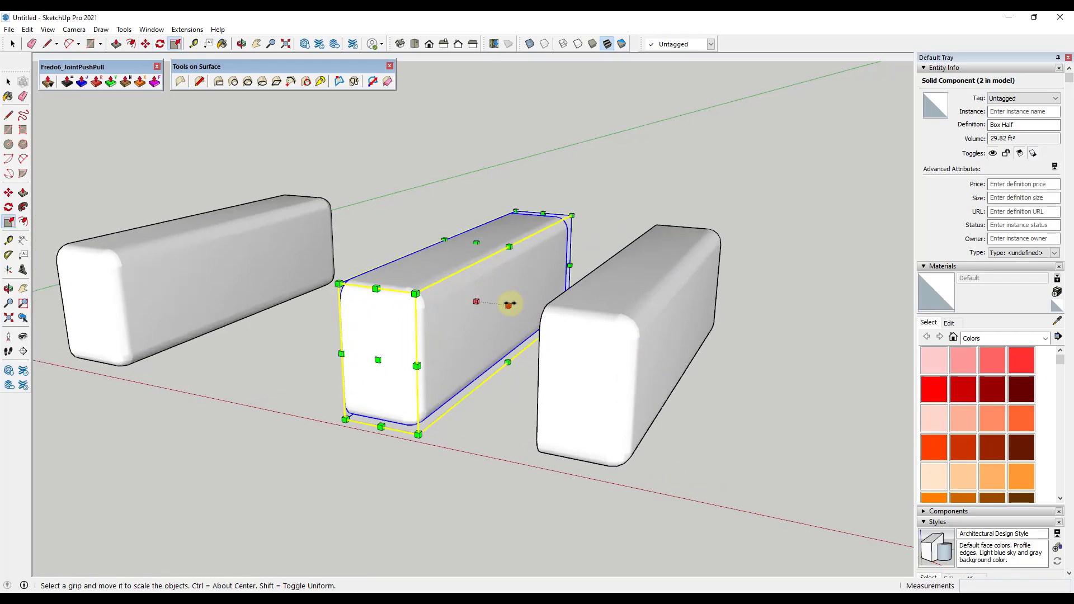
click(508, 305)
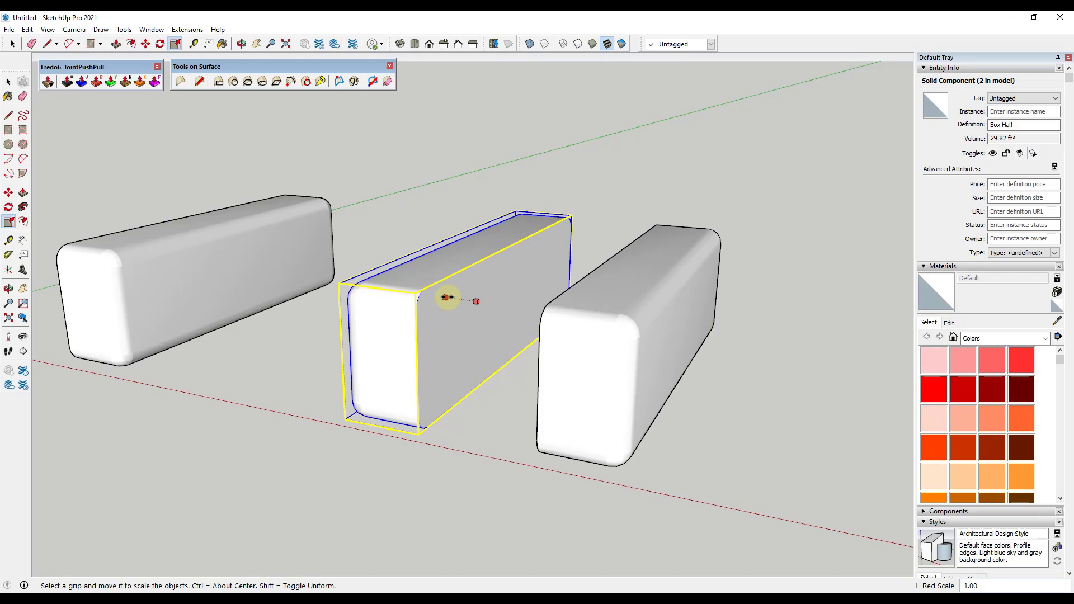
click(447, 297)
key(space)
Move the mirrored copy against the other Box Half component so their flat cut faces meet, then clear the selection
key(m)
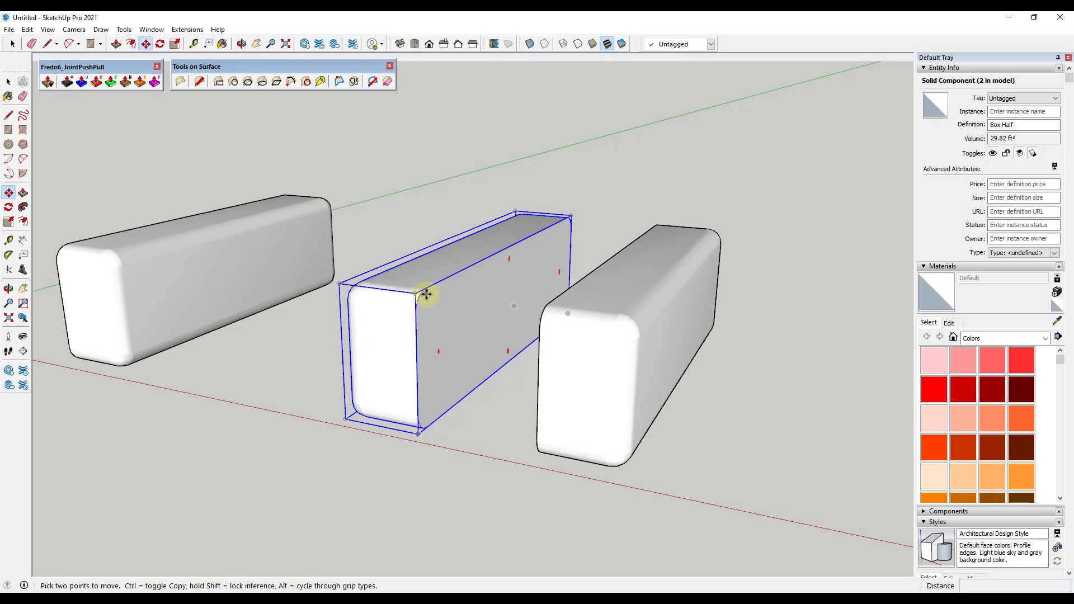
click(427, 292)
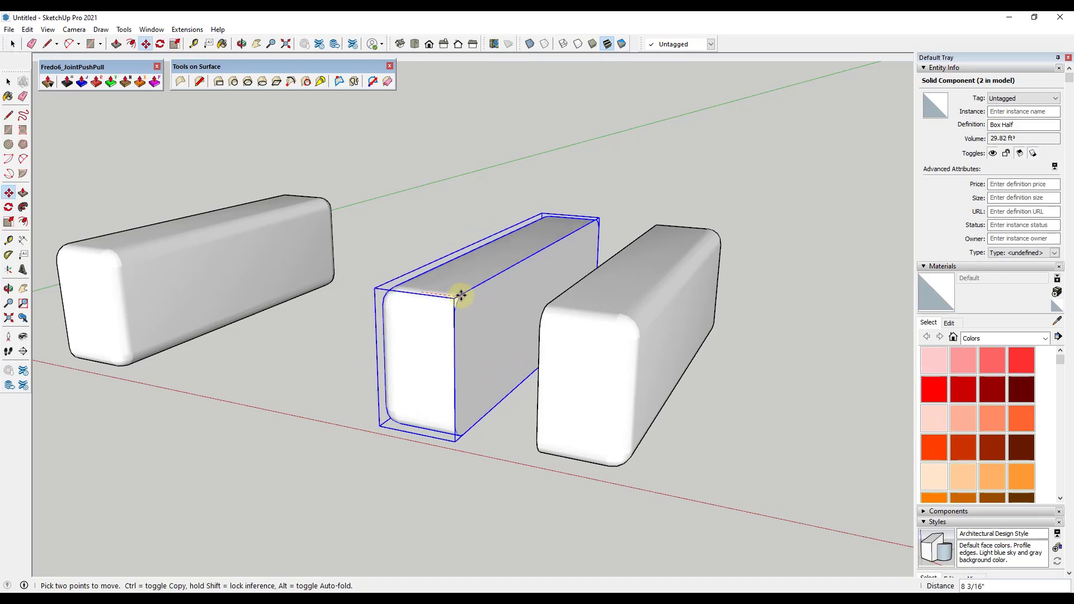
click(546, 306)
middle_drag(704, 346, 634, 348)
key(space)
scroll(687, 388, down, 2)
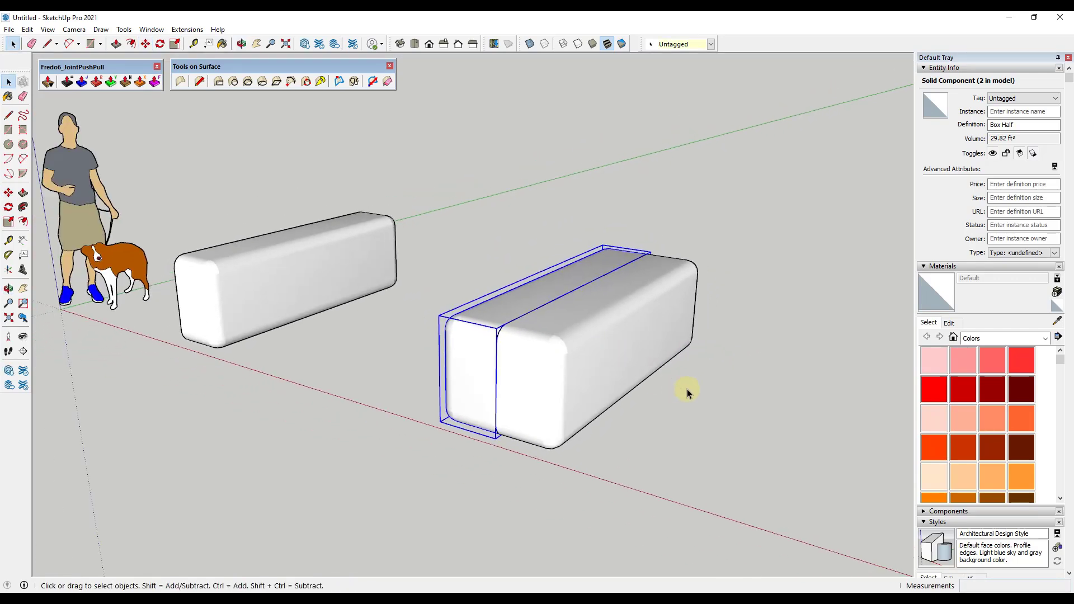
click(667, 449)
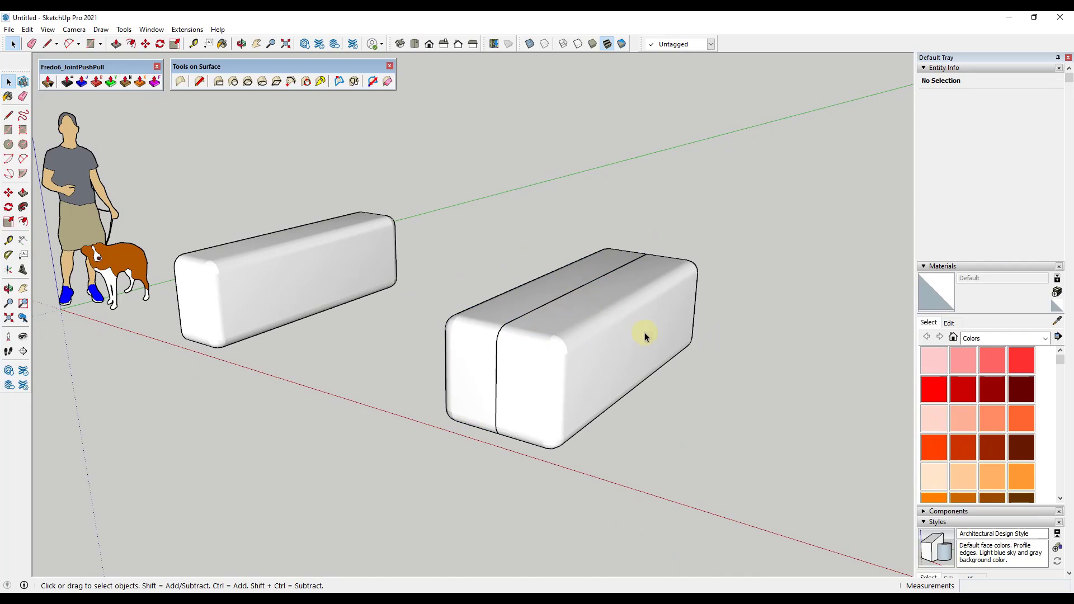
Open the unmirrored Box Half component for editing and select its rounded surface
click(561, 314)
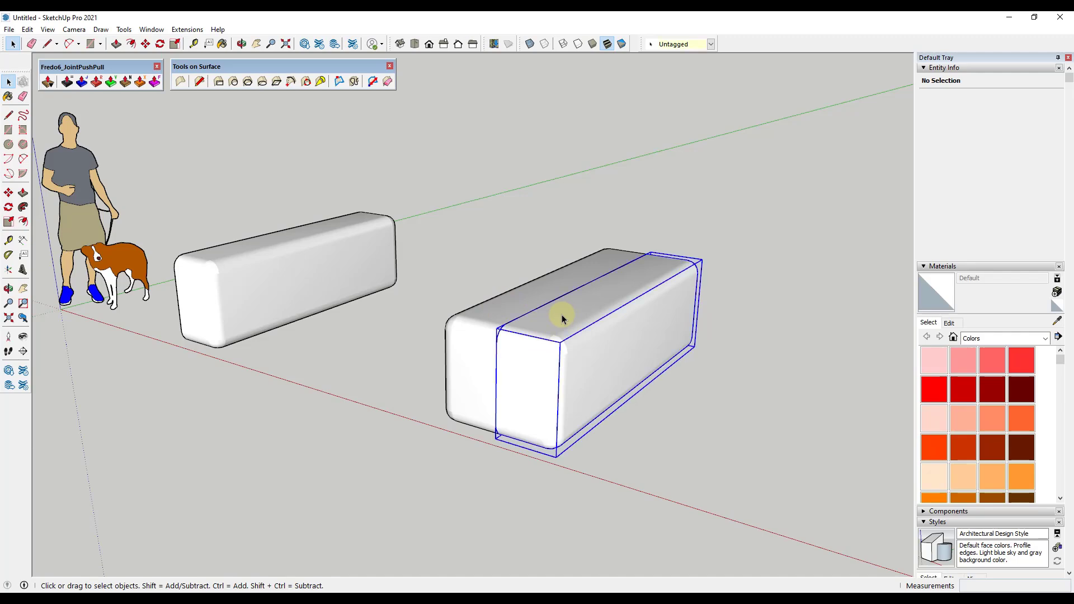
double_click(561, 315)
scroll(612, 344, up, 5)
triple_click(606, 347)
scroll(607, 346, down, 2)
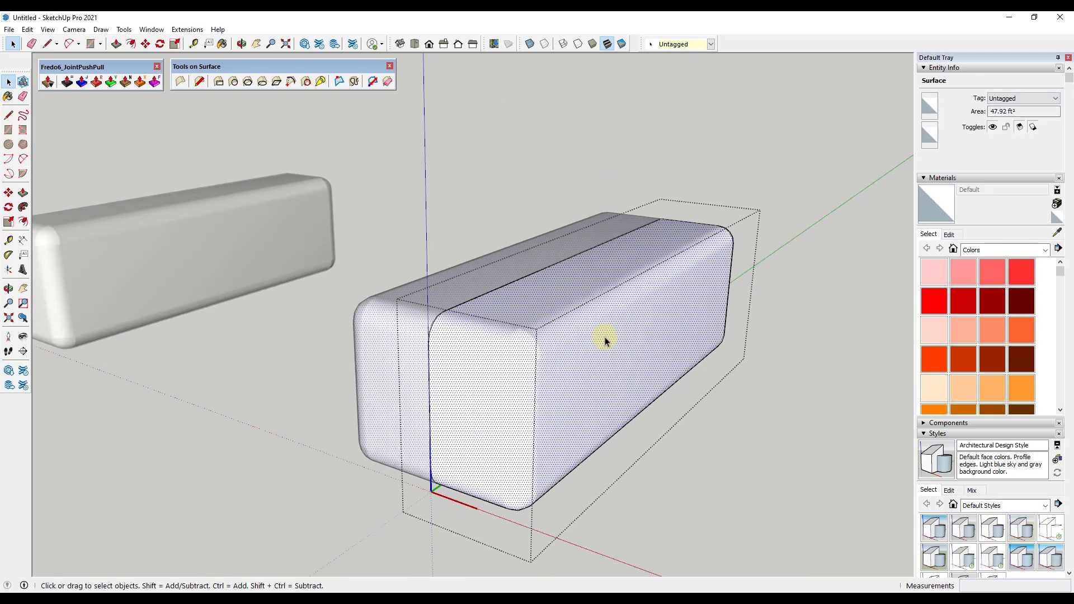
Draw a rectangle about 5' 10 1/16" by 1' 1/16" on the component's top face, starting from the centre seam
key(r)
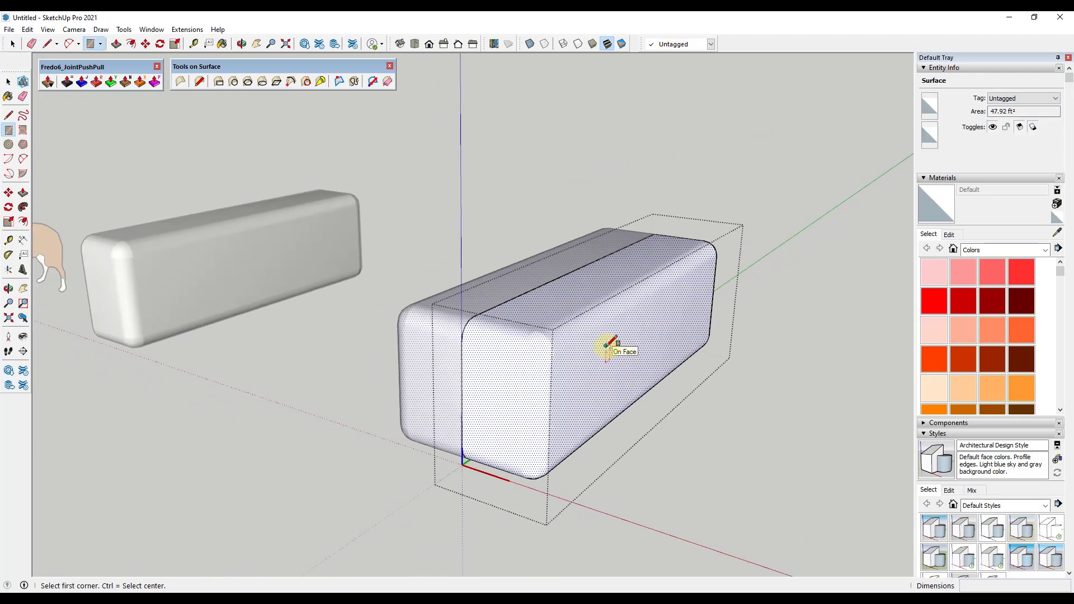
click(584, 303)
key(Escape)
middle_drag(598, 279, 619, 286)
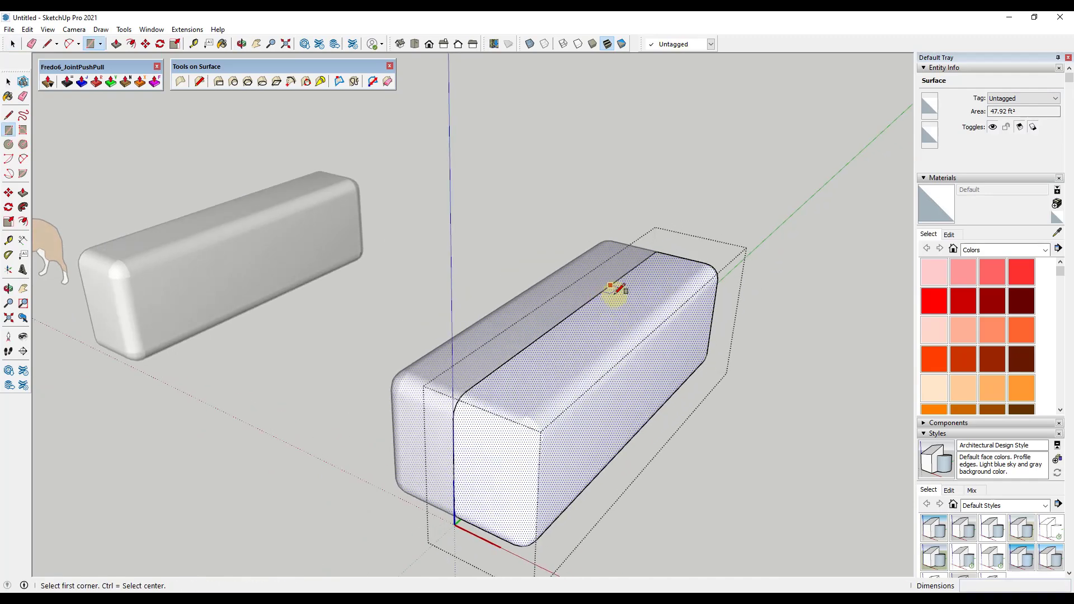
click(640, 263)
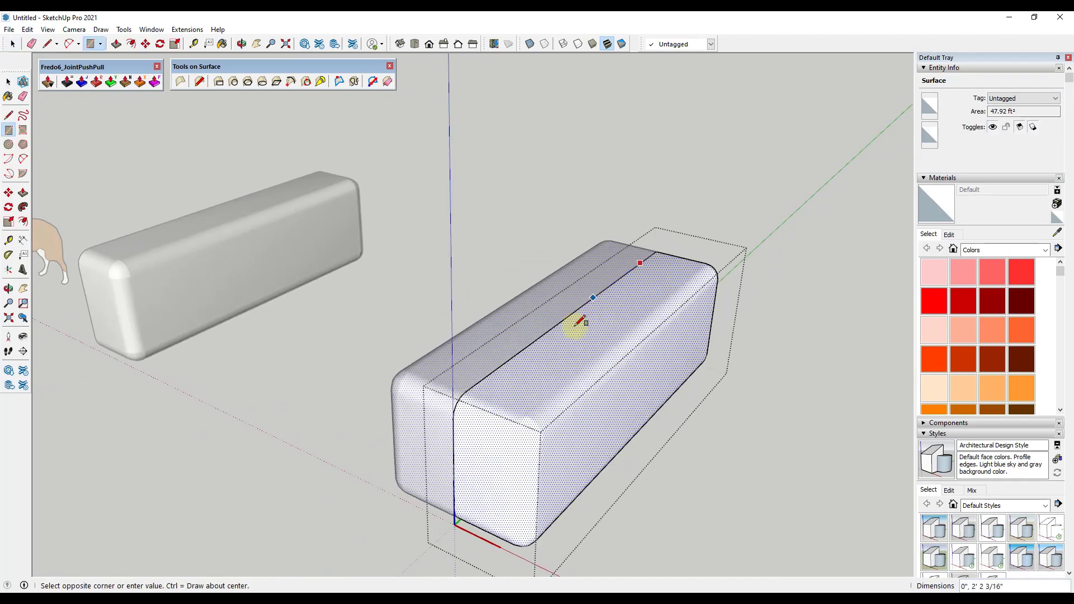
click(543, 385)
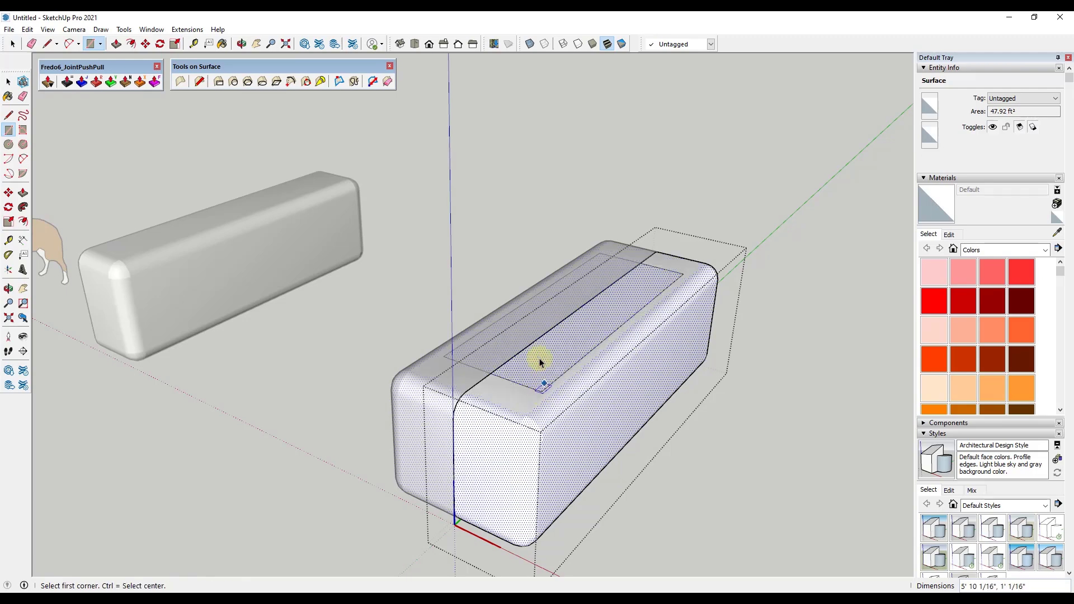
Push the rectangle on the component's top face down about 1 1/2" to form a recess along the seam
key(space)
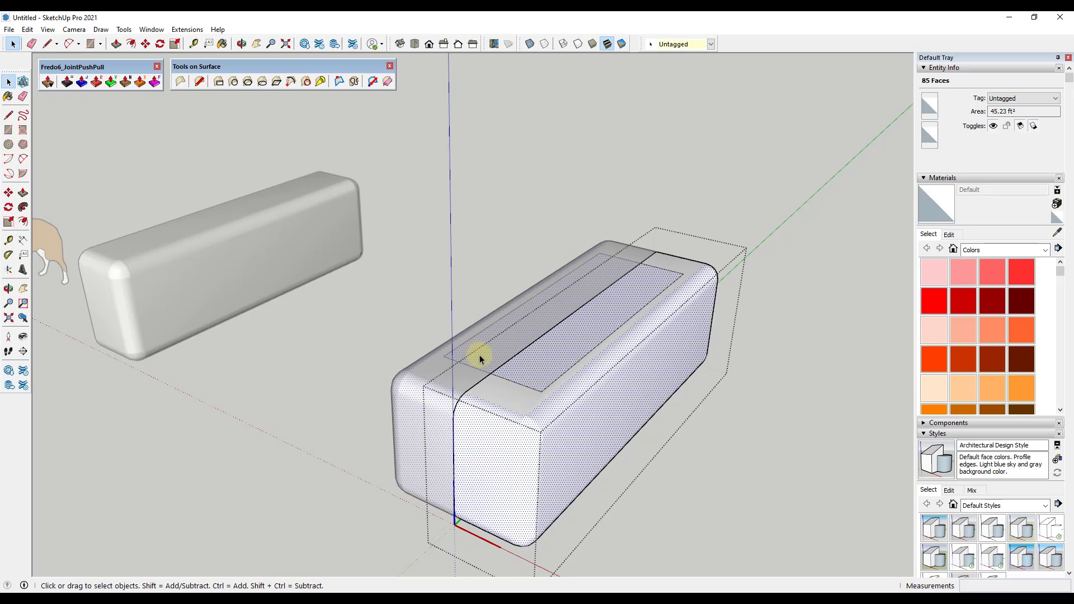
key(p)
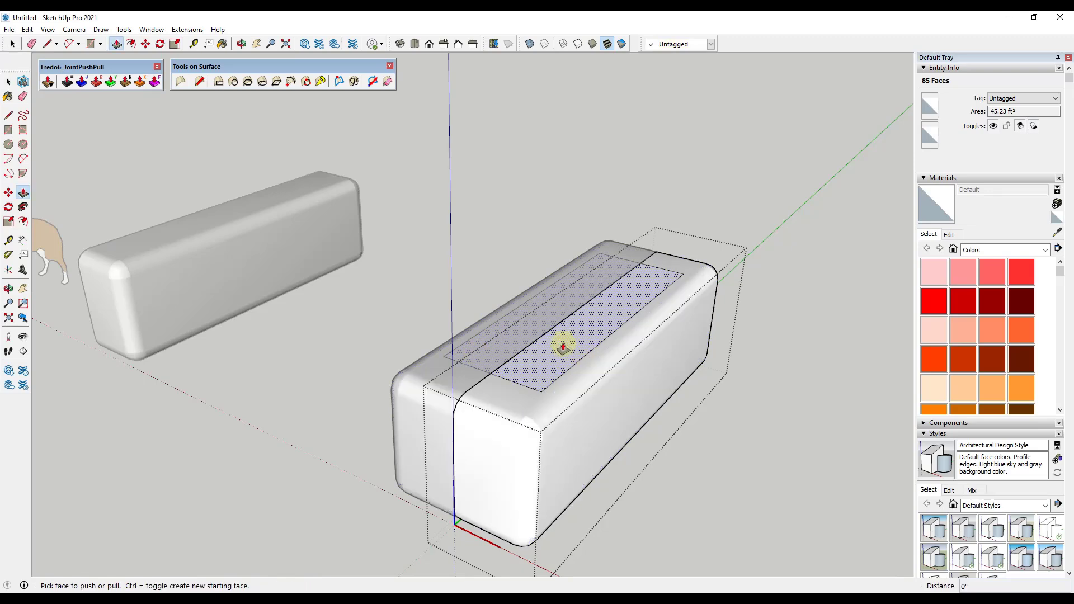
click(565, 354)
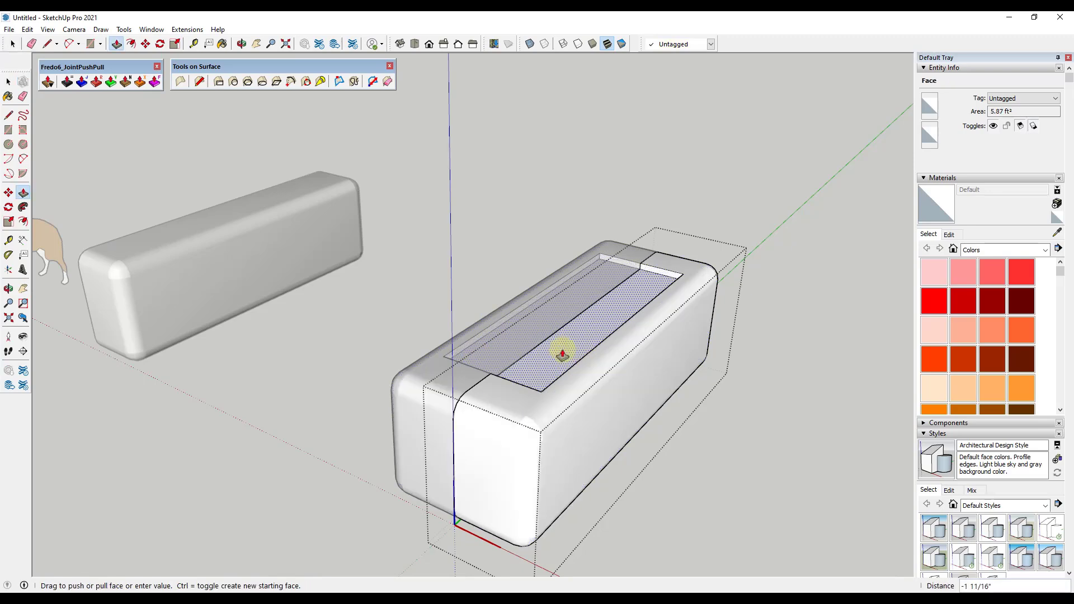
click(564, 354)
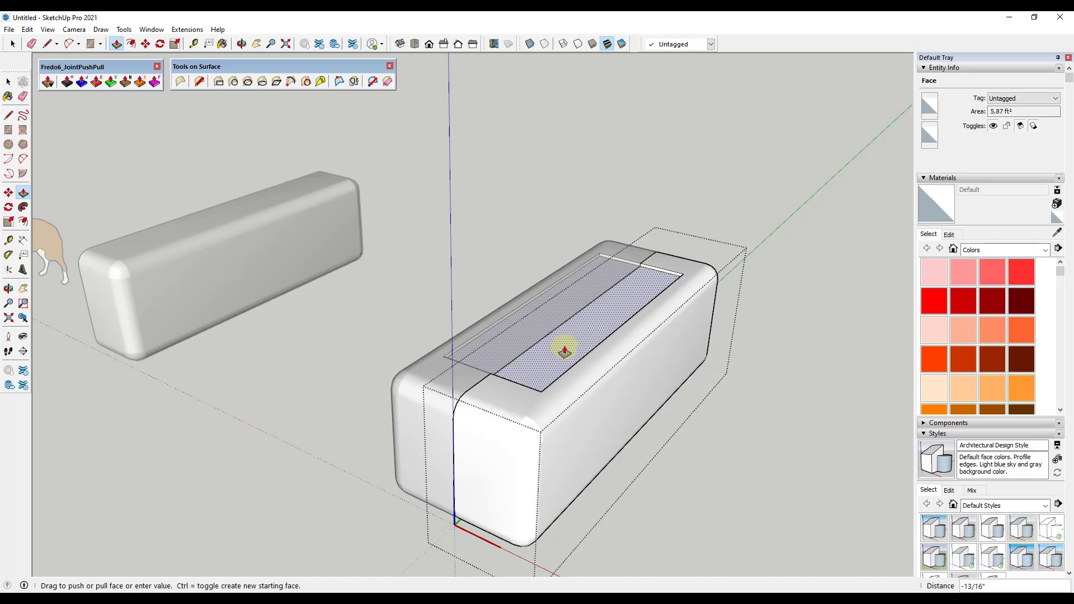
key(space)
Draw a vertical line about 1 1/2" long across the recess's end wall a short distance from the centre seam
scroll(695, 240, up, 3)
key(l)
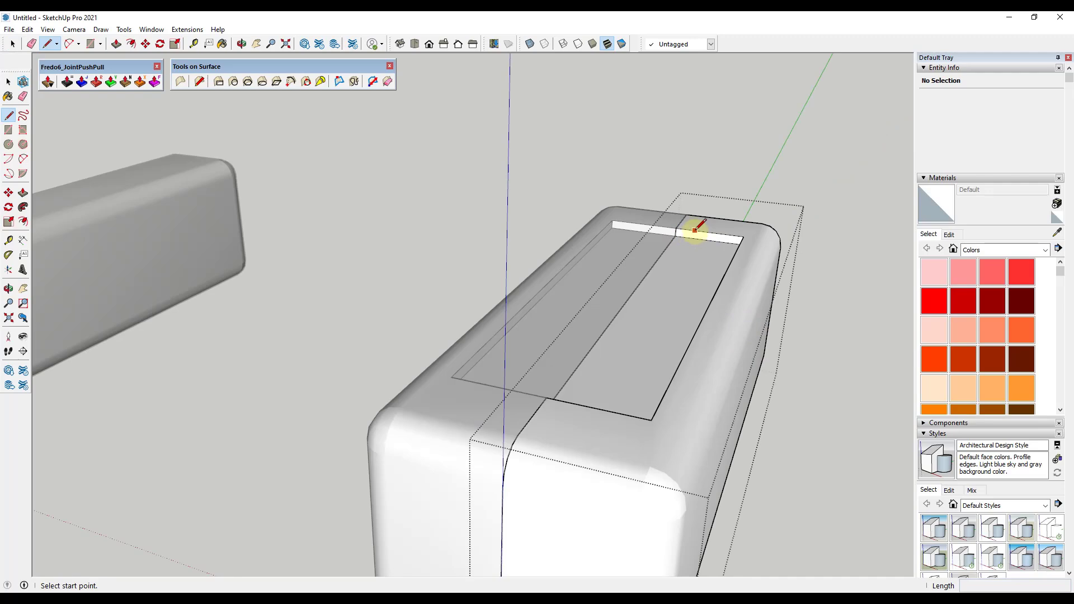
scroll(695, 230, up, 4)
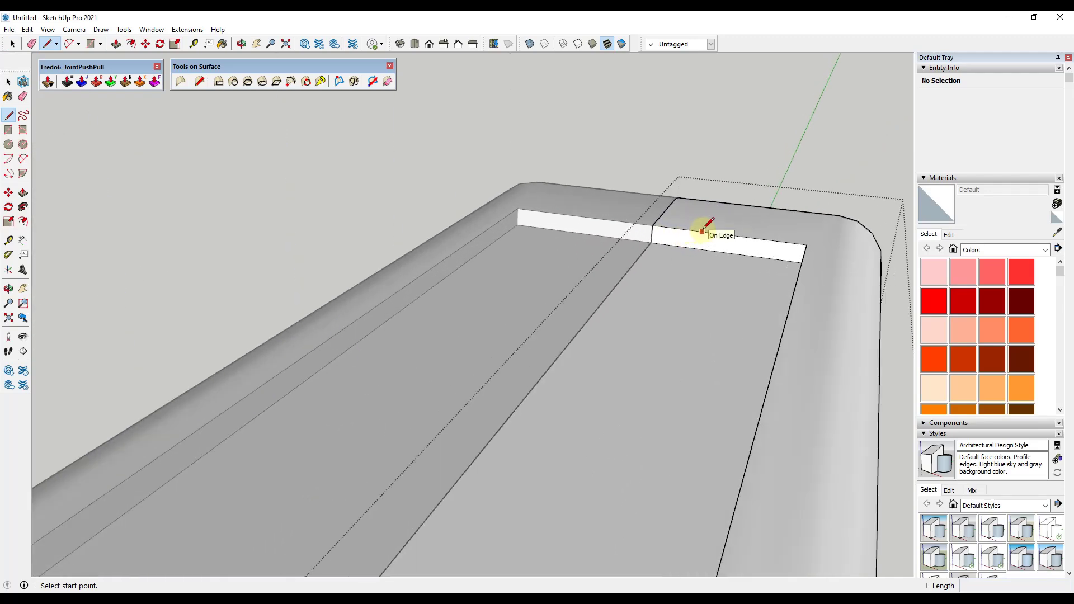
click(698, 231)
click(696, 248)
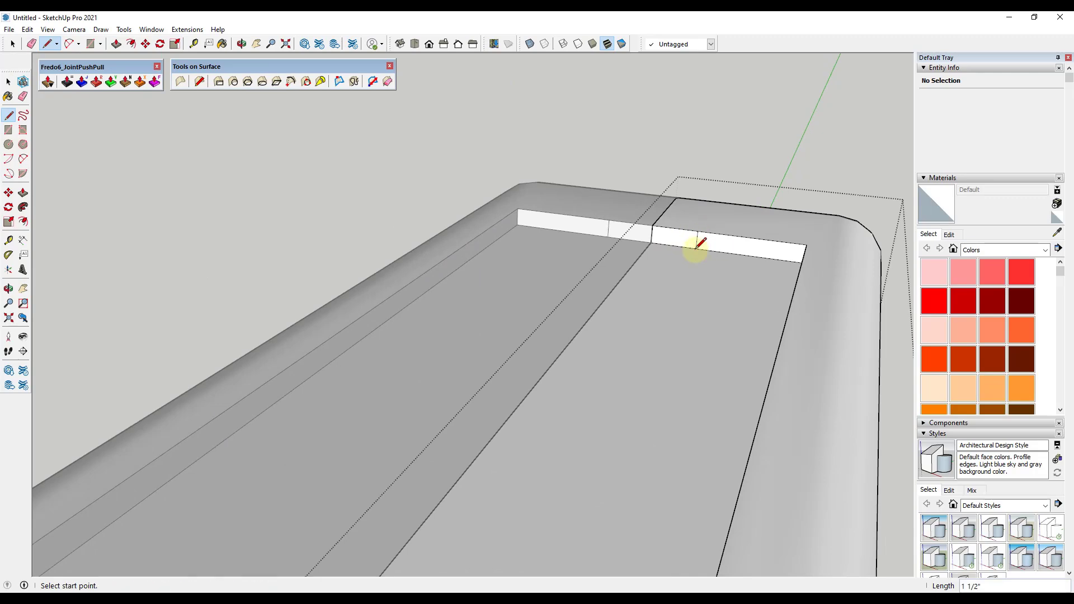
Draw a matching vertical line on the recess's opposite end wall, aligned with the first dividing line
scroll(696, 247, down, 10)
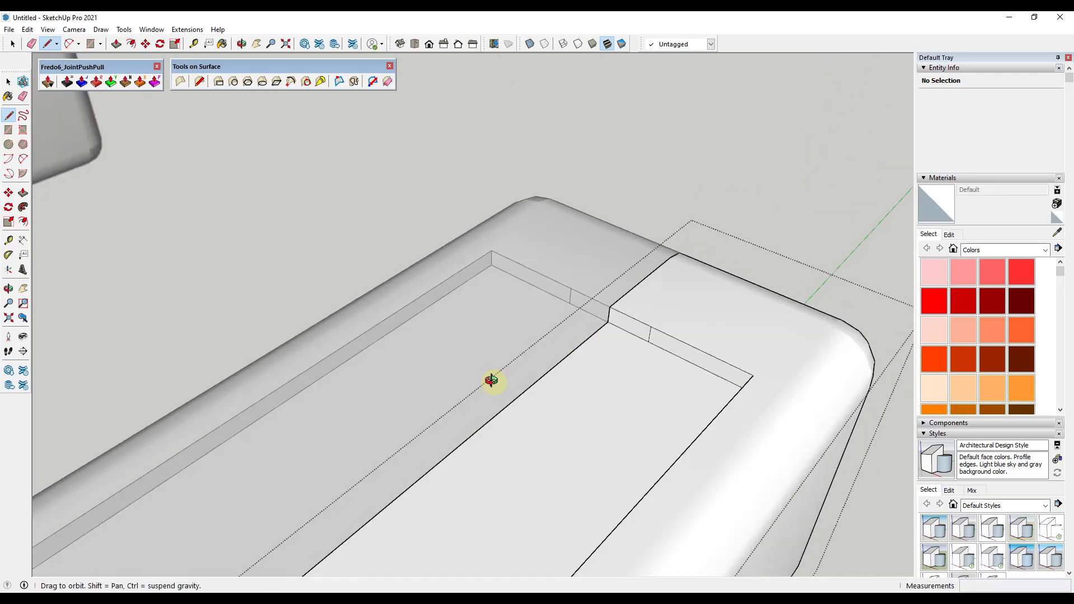
middle_drag(413, 389, 80, 354)
scroll(82, 221, up, 1)
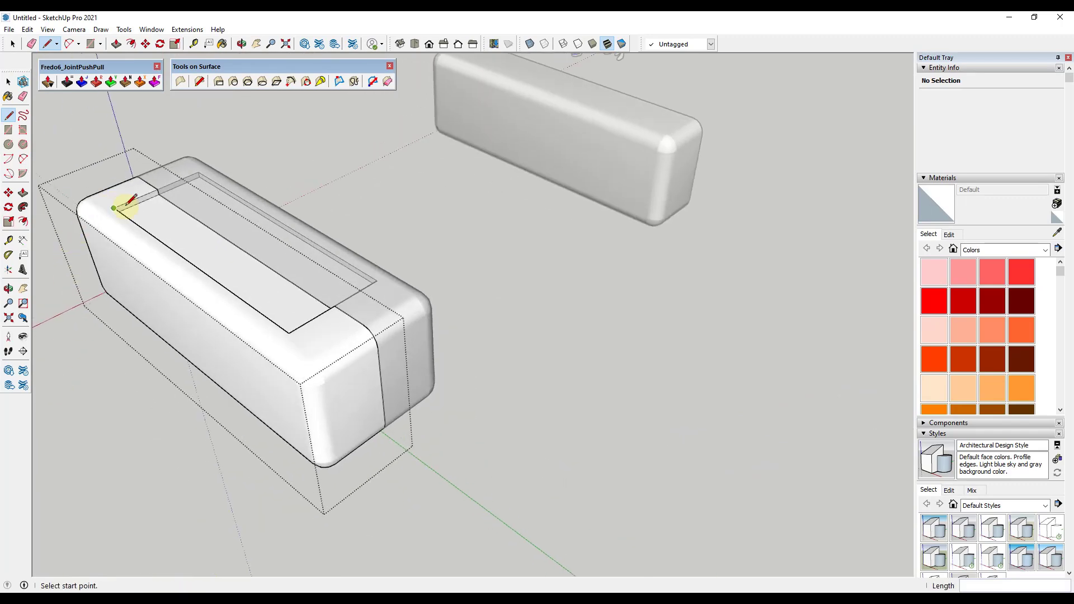
click(145, 200)
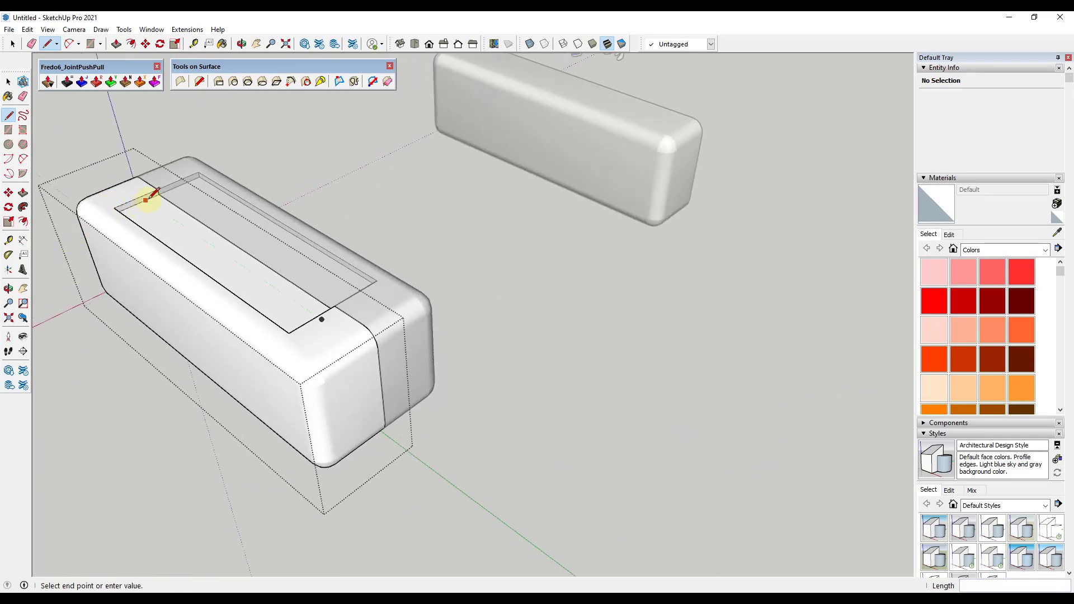
key(Escape)
scroll(141, 202, up, 2)
key(space)
Push/Pull the narrow wall section beside the seam, at the end nearest the component's origin, into the recess as a tab
scroll(143, 201, up, 2)
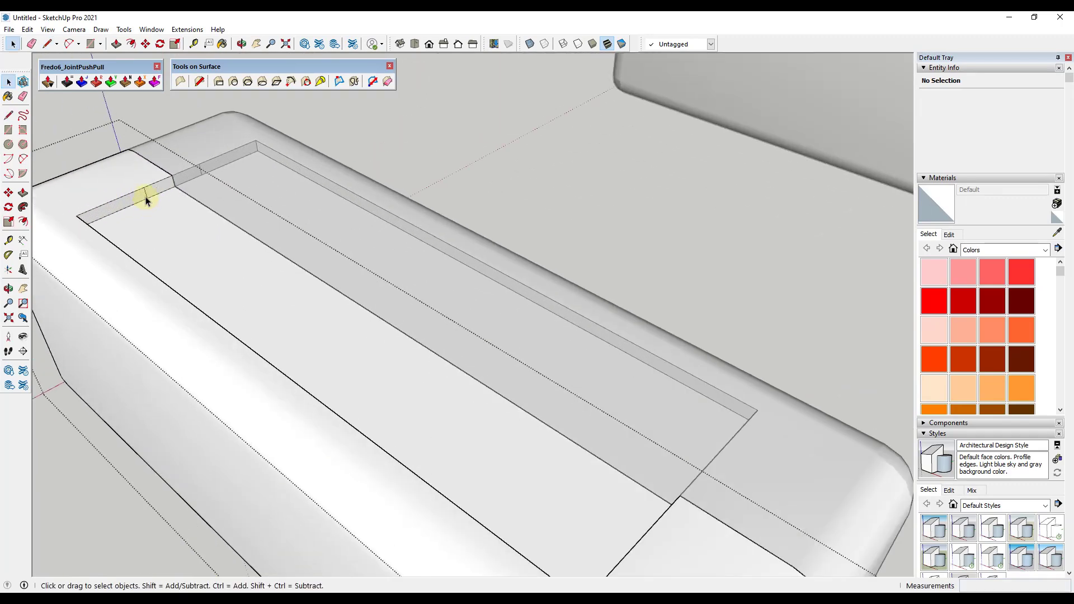
key(p)
click(154, 188)
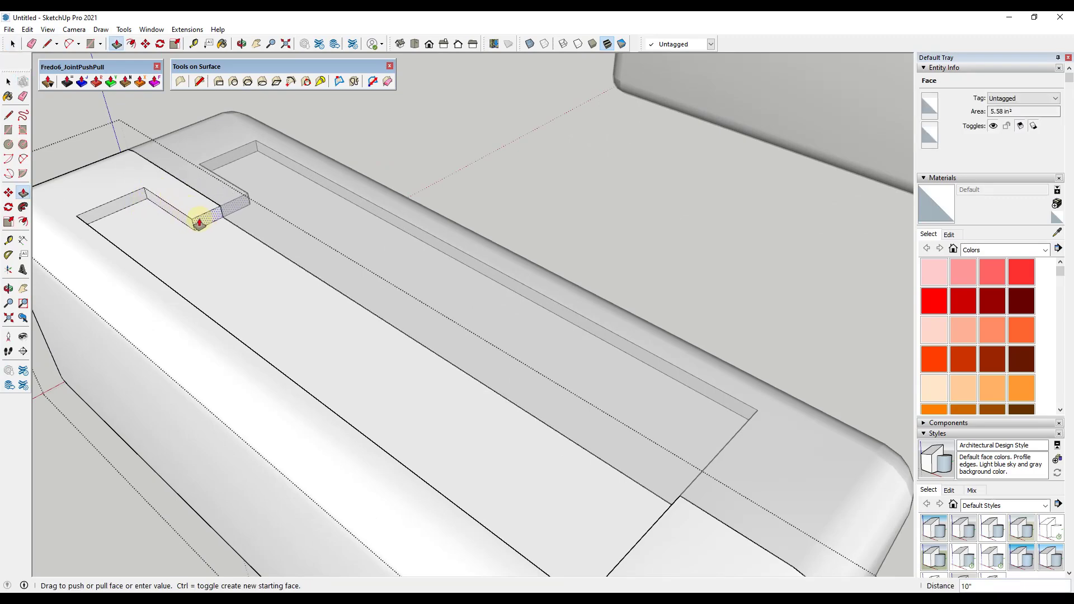
key(Return)
key(space)
Taper the tab by moving its outer vertical corner edge 1.5" along the red axis toward the seam
click(180, 219)
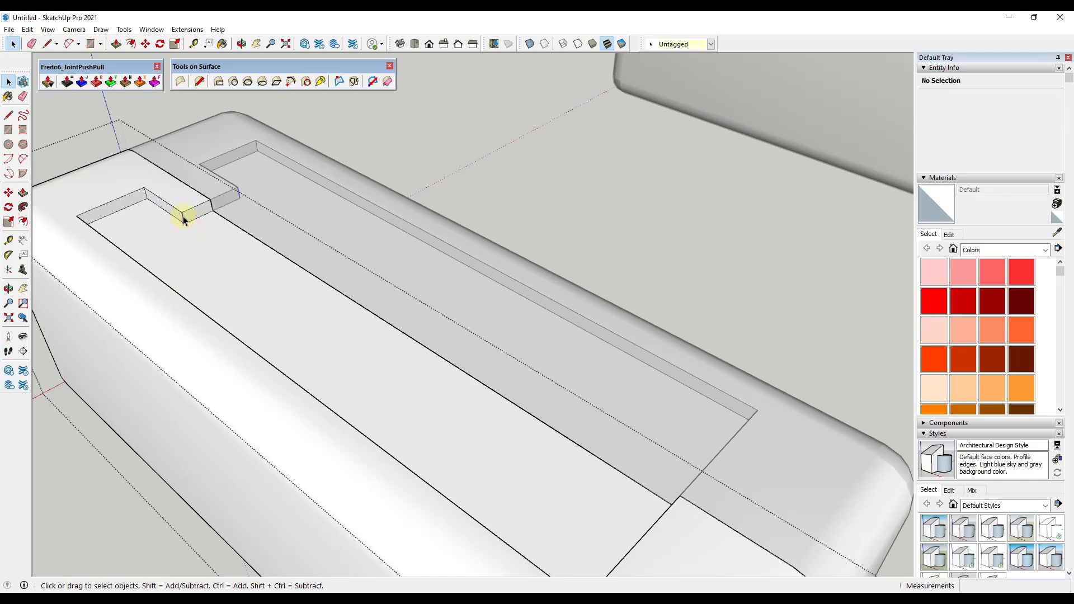
scroll(178, 219, up, 2)
scroll(178, 219, up, 1)
key(m)
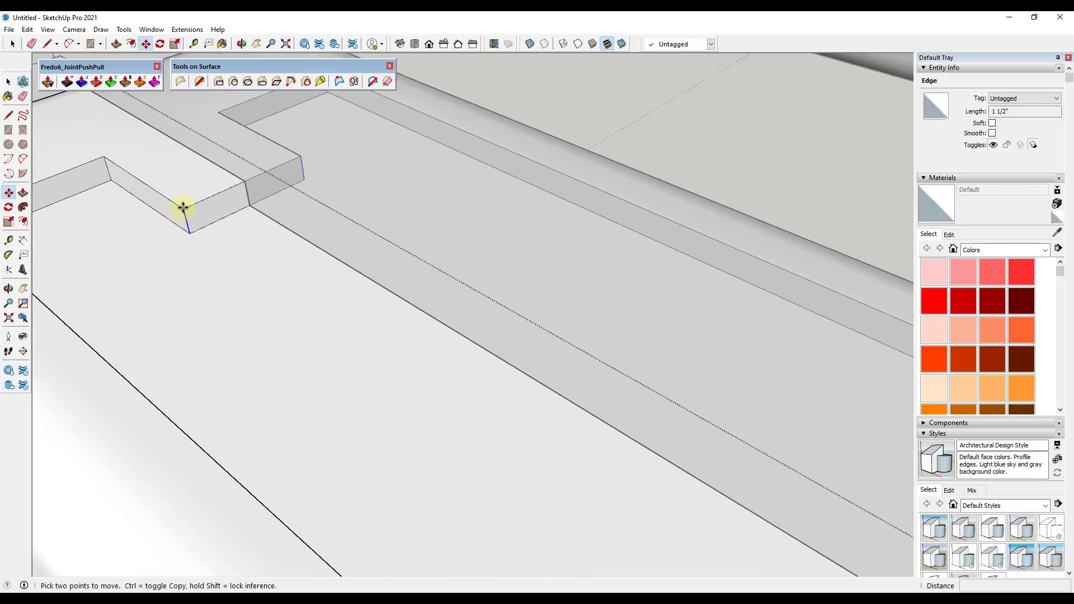
click(185, 207)
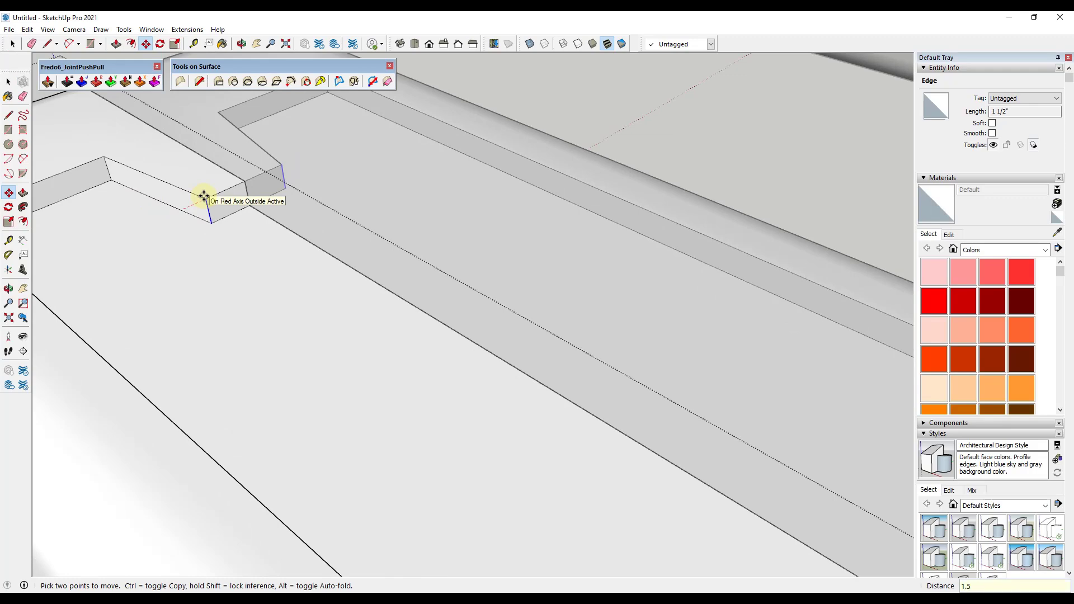
key(Return)
key(space)
Push/Pull the narrow wall section beside the seam at the recess's other end 8" inward to form a second tab
middle_drag(220, 304, 475, 348)
scroll(556, 247, up, 6)
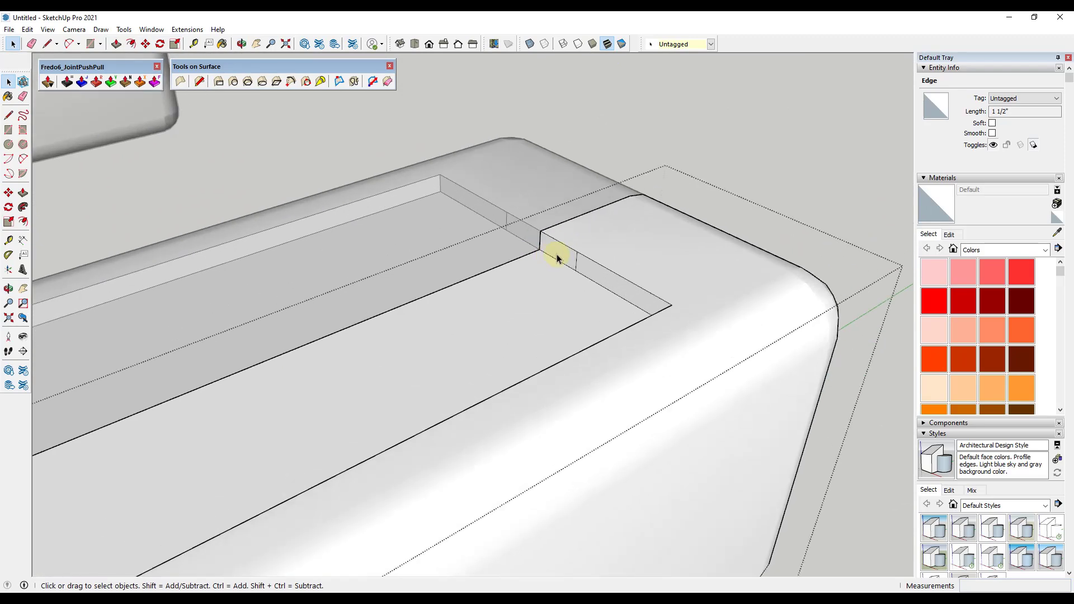
key(p)
click(556, 255)
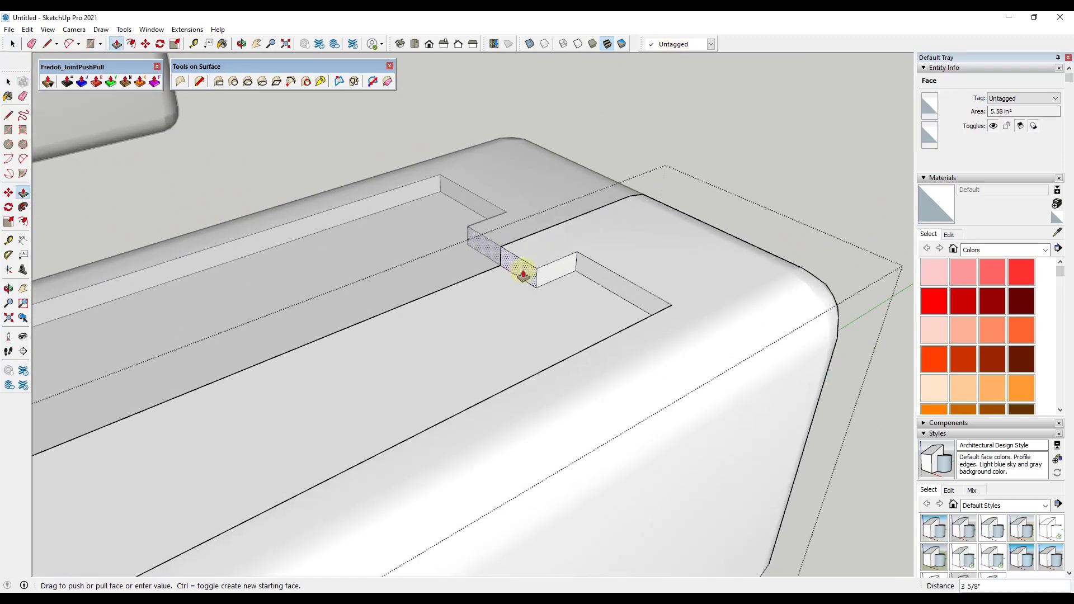
text(8)
key(Return)
key(space)
Taper the second tab by moving its outer vertical corner edge 1.5" along the red axis toward the seam
click(485, 300)
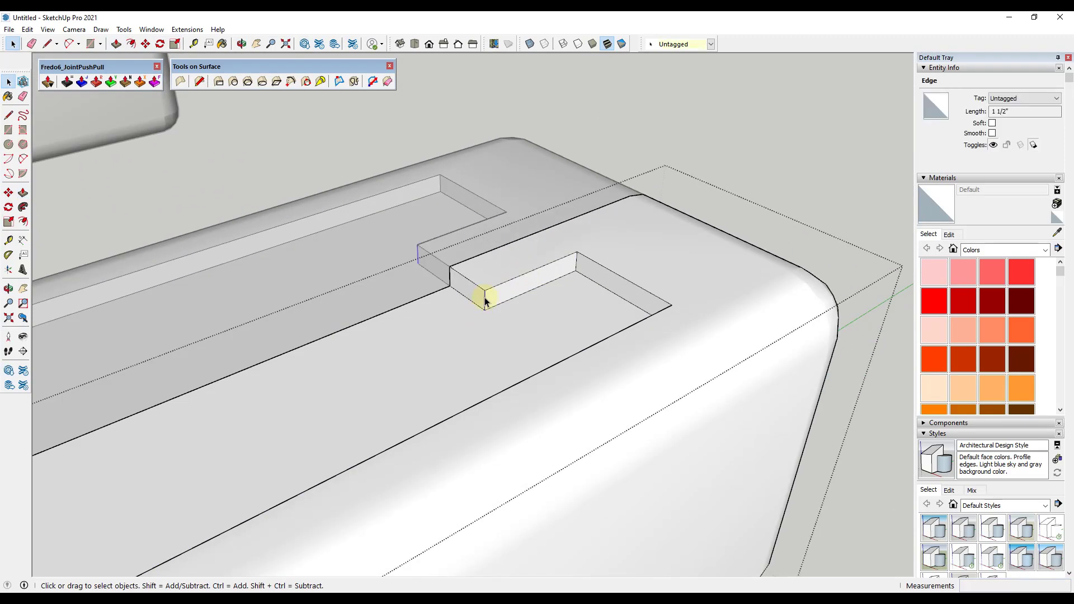
key(m)
click(486, 291)
text(1)
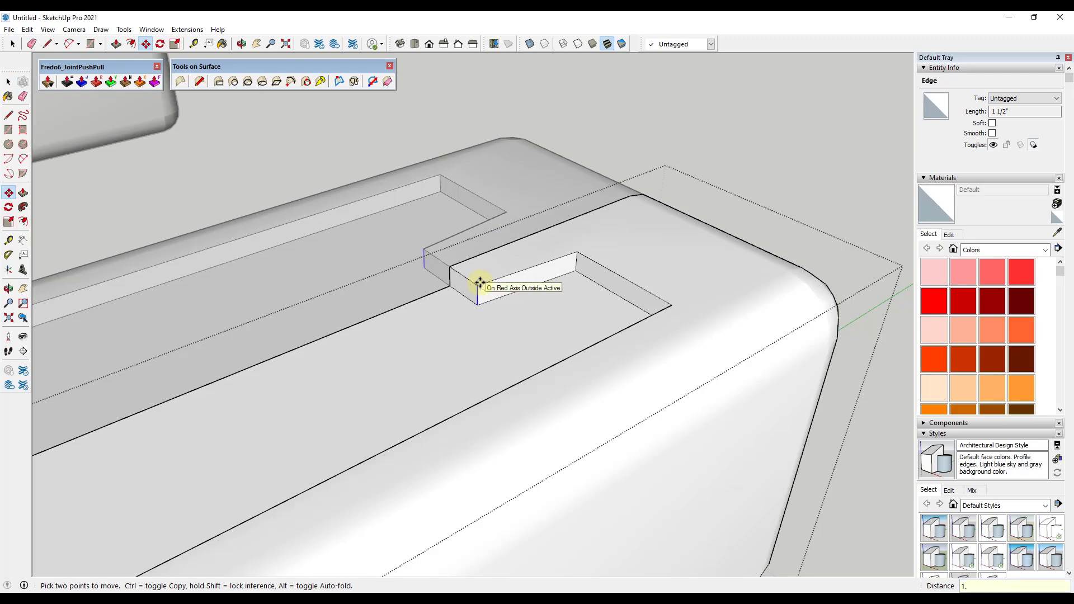
text(.5)
key(Return)
key(space)
Review both halves' recess from outside the component and reopen the unmirrored Box Half for editing
middle_drag(595, 252, 417, 372)
scroll(407, 350, up, 3)
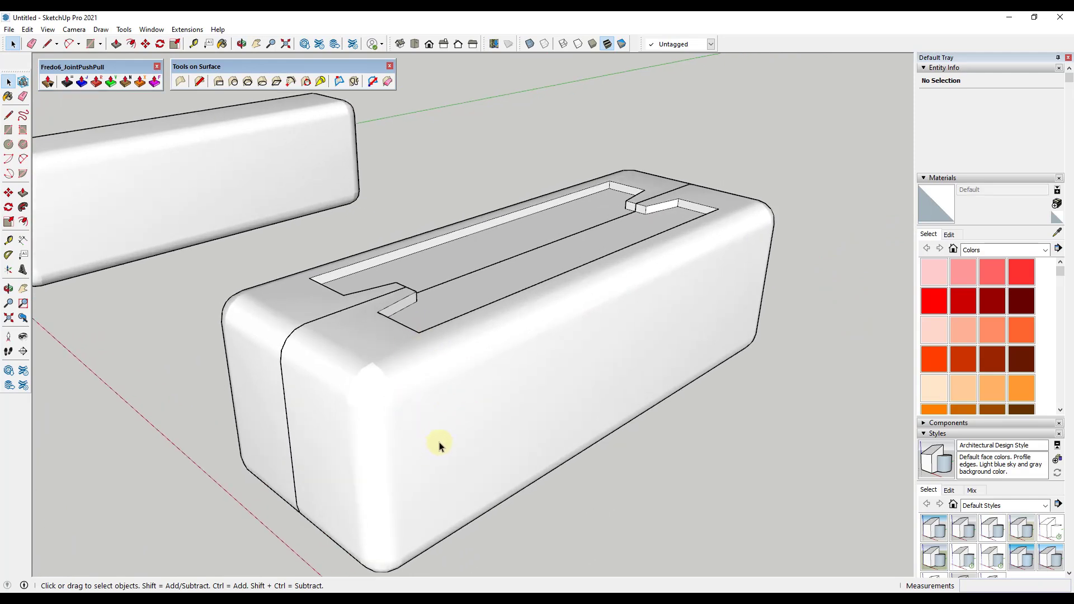
middle_drag(610, 300, 636, 314)
click(637, 376)
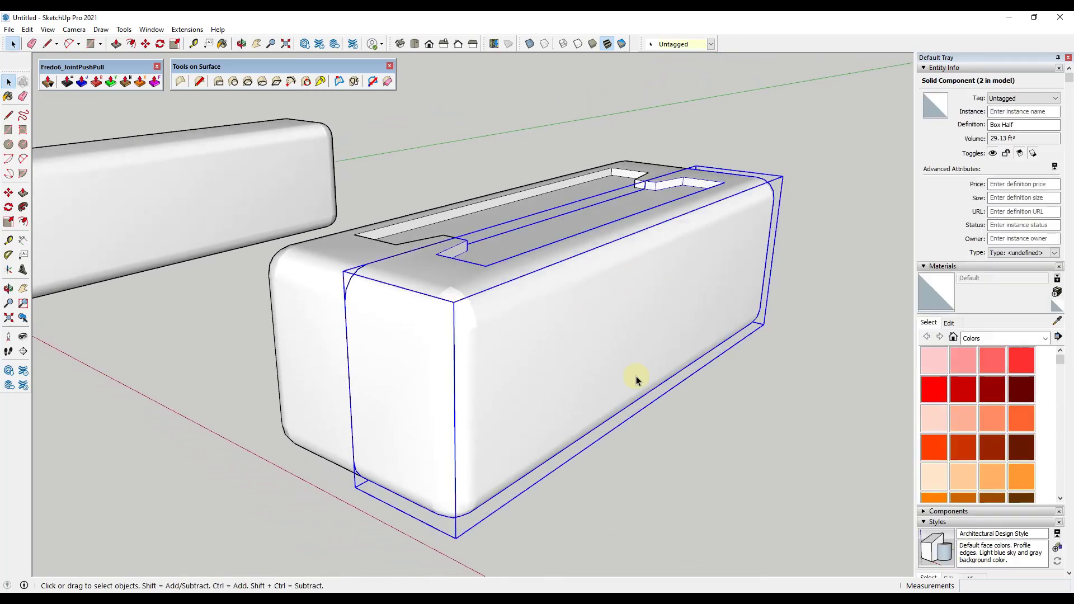
click(734, 411)
double_click(582, 337)
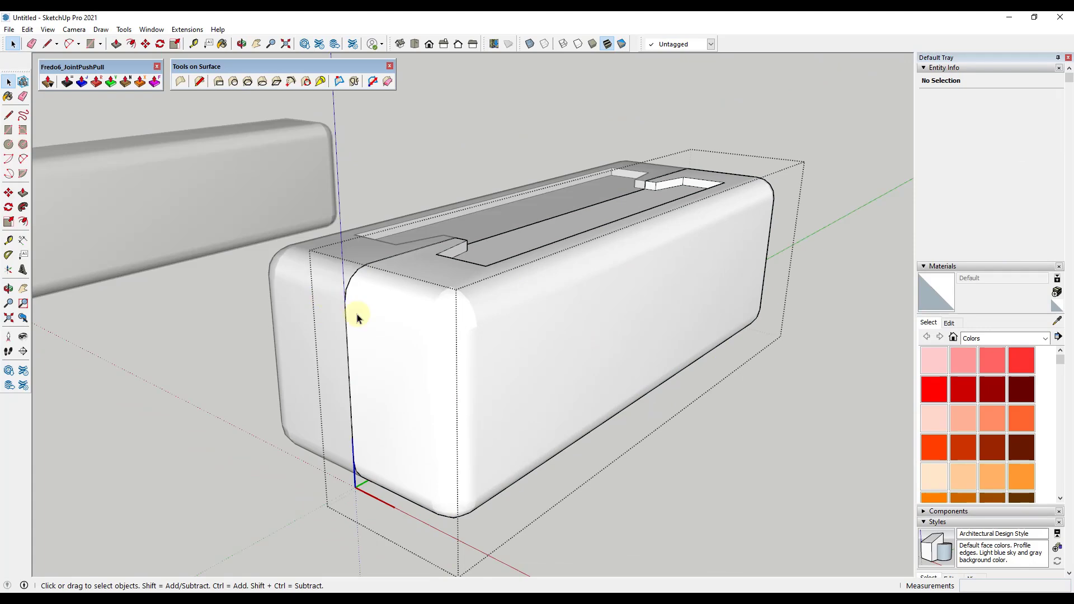
Display the hidden geometry to examine the smoothed edges around the box's rounded corners, and hide it again
middle_drag(795, 212, 744, 390)
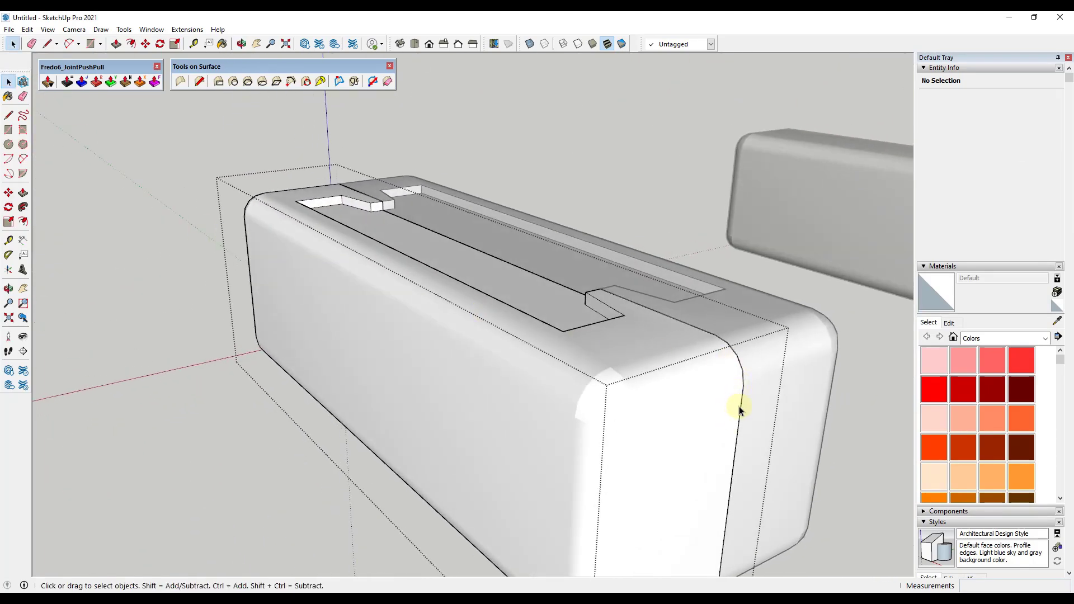
scroll(501, 401, down, 2)
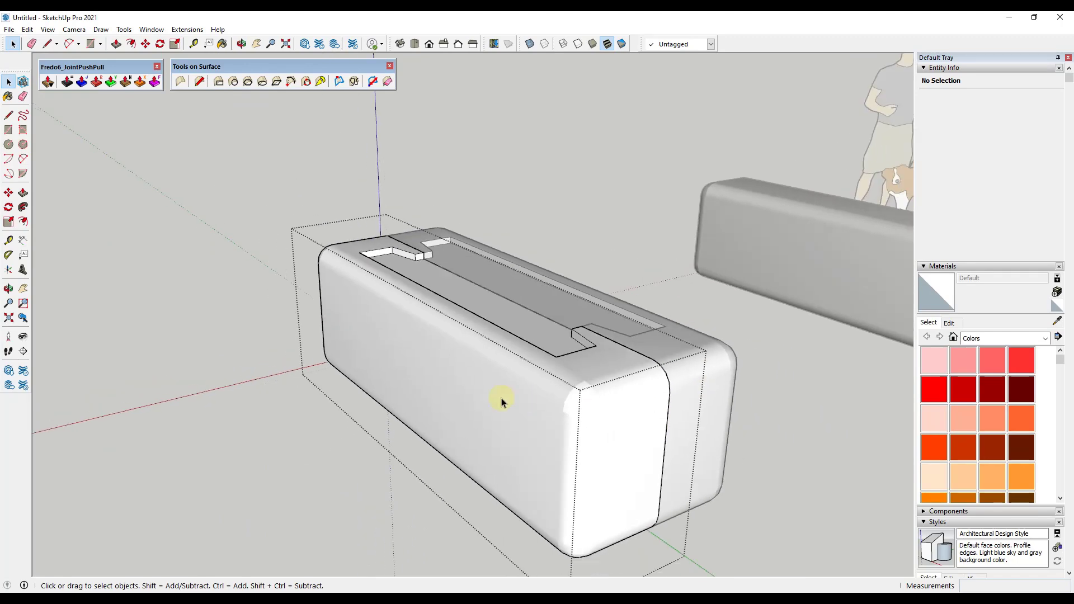
middle_drag(519, 446, 893, 323)
scroll(751, 256, up, 5)
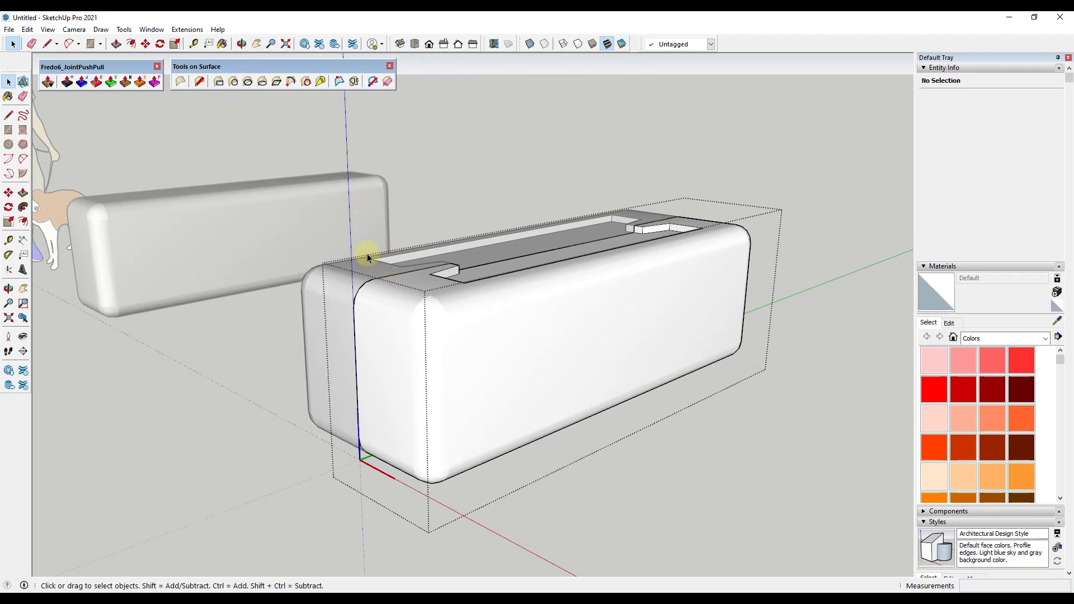
click(74, 30)
mouse_move(47, 30)
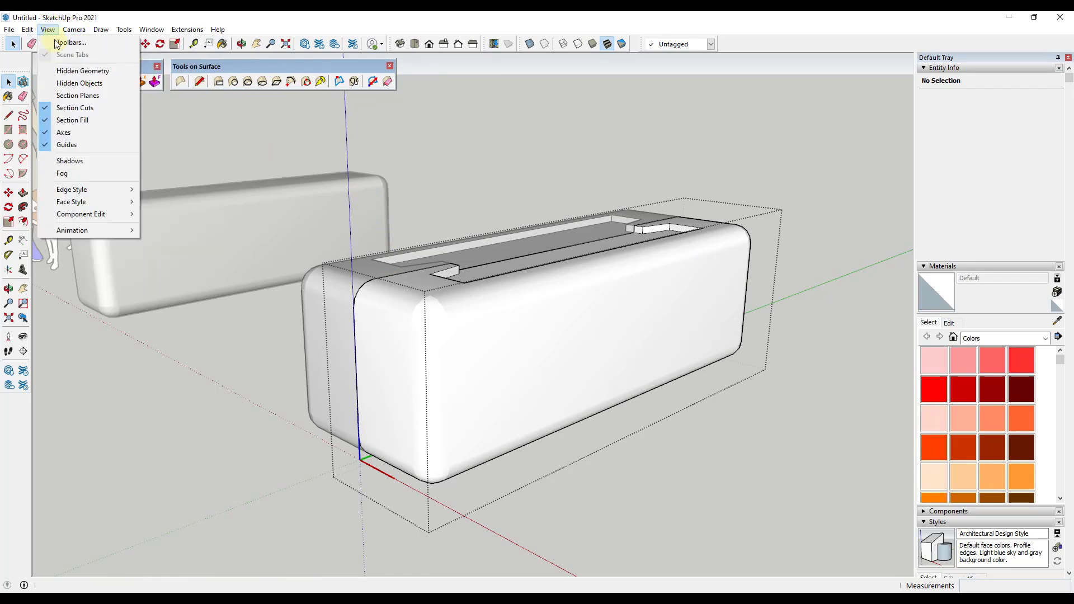
click(70, 71)
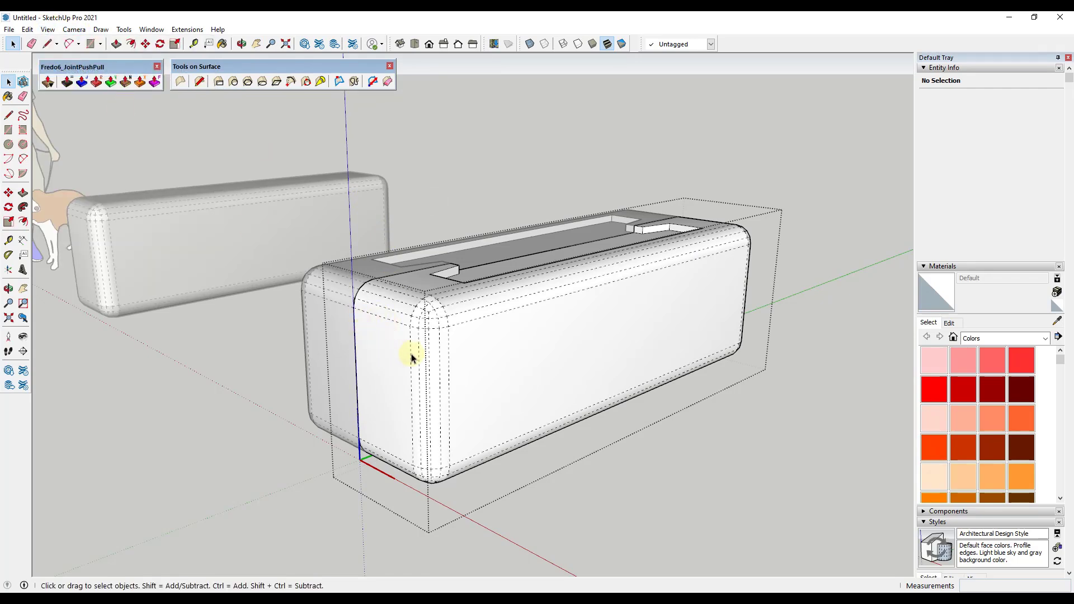
click(47, 29)
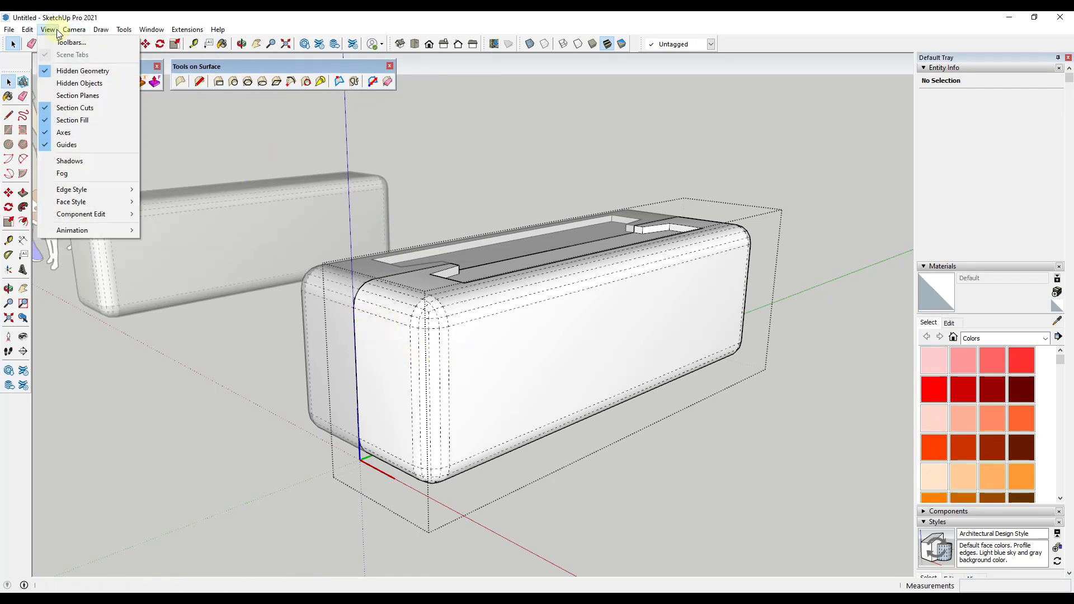
click(70, 71)
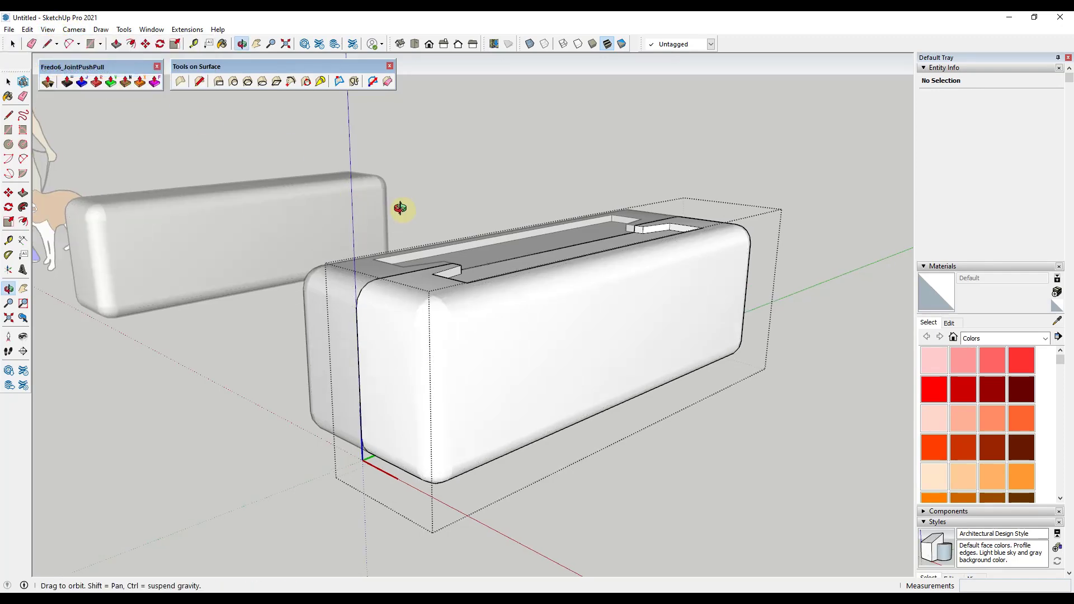
middle_drag(400, 209, 465, 224)
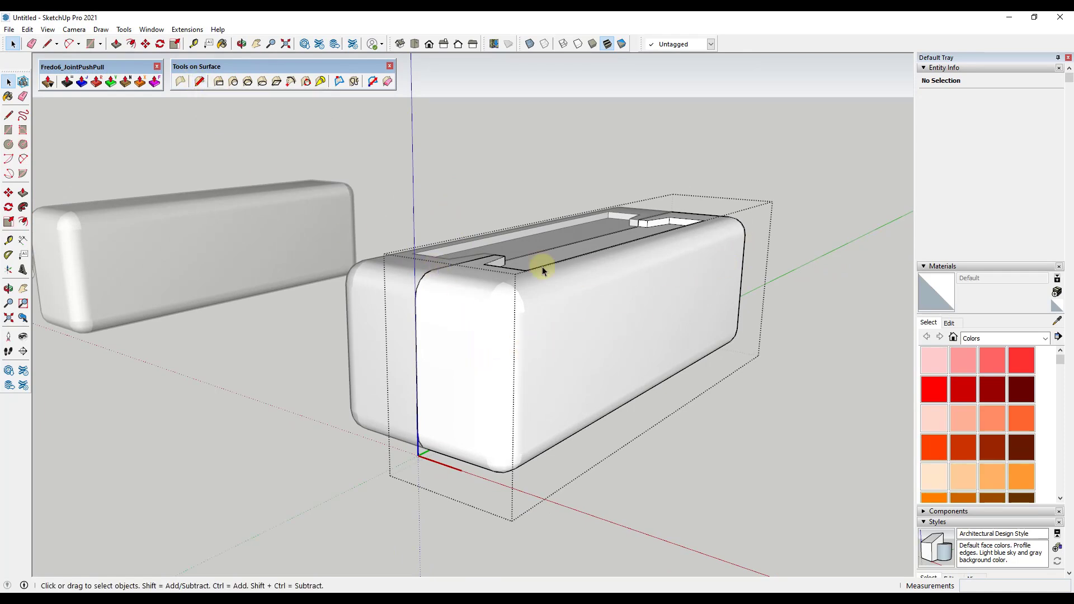
Draw a Tools on Surface line in the upper part of the box half, from one end's seam around the long side to the opposite seam
click(199, 83)
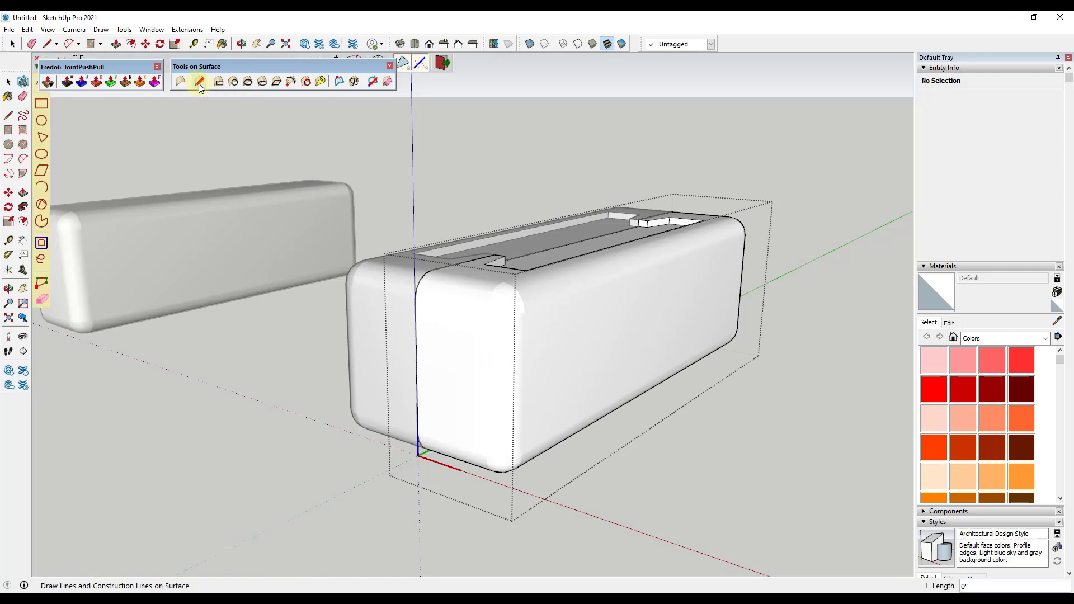
click(415, 323)
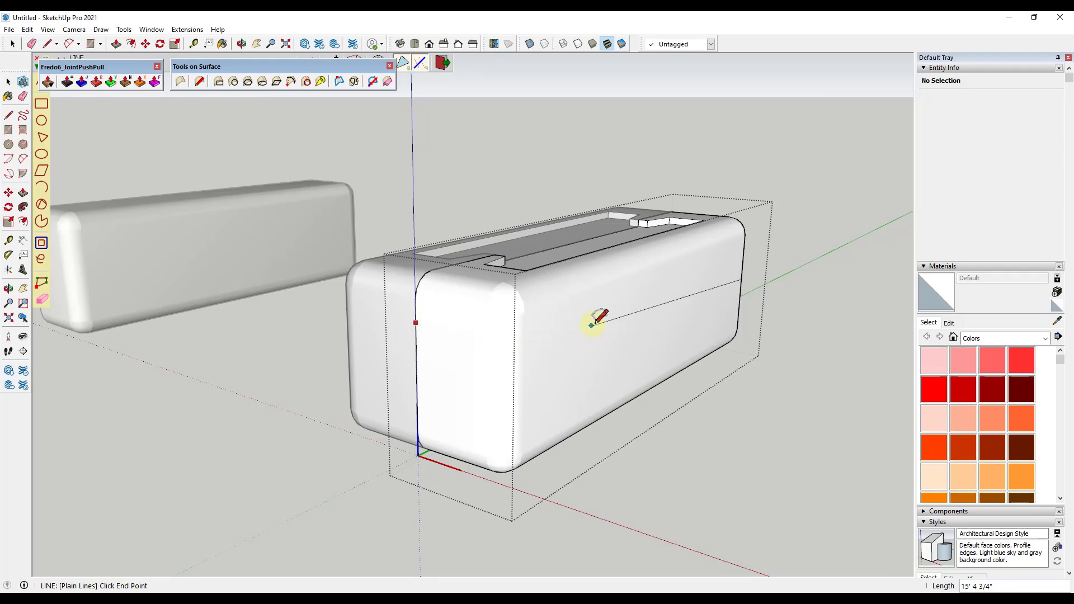
middle_drag(798, 271, 319, 305)
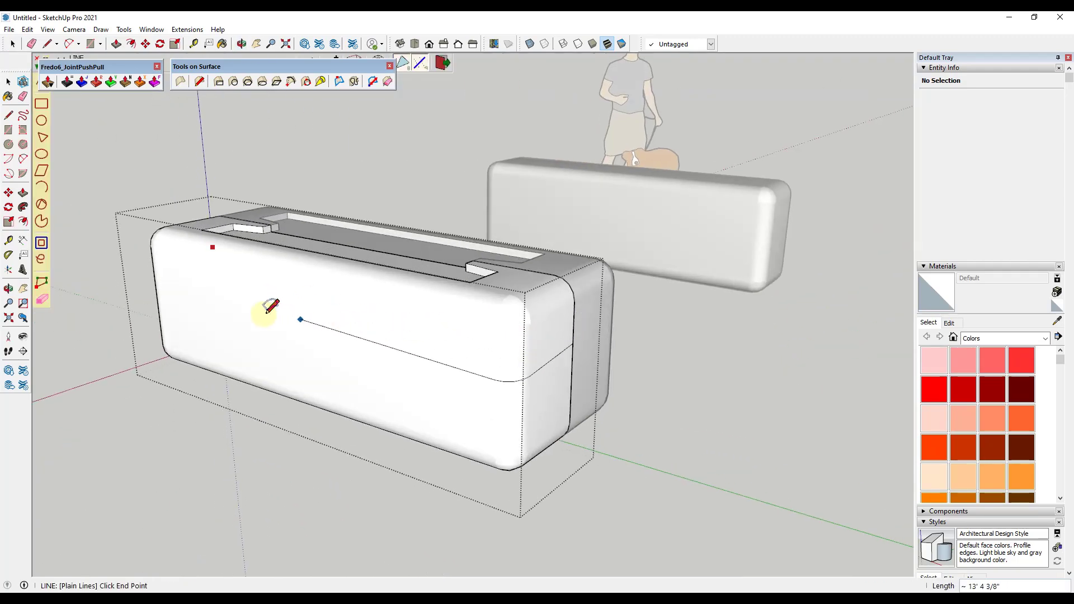
middle_drag(140, 247, 618, 332)
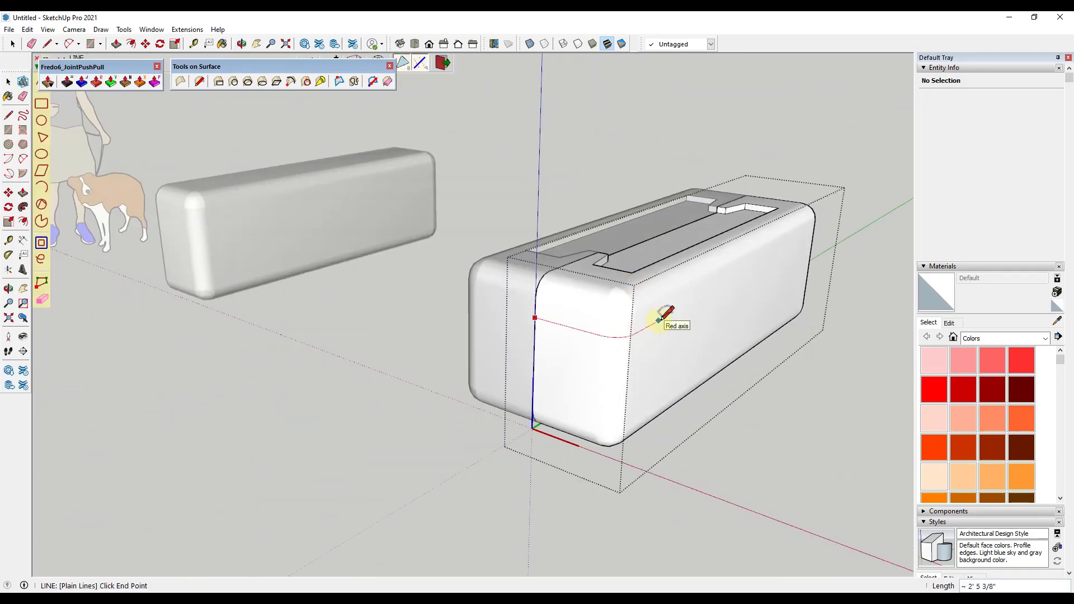
middle_drag(827, 264, 360, 288)
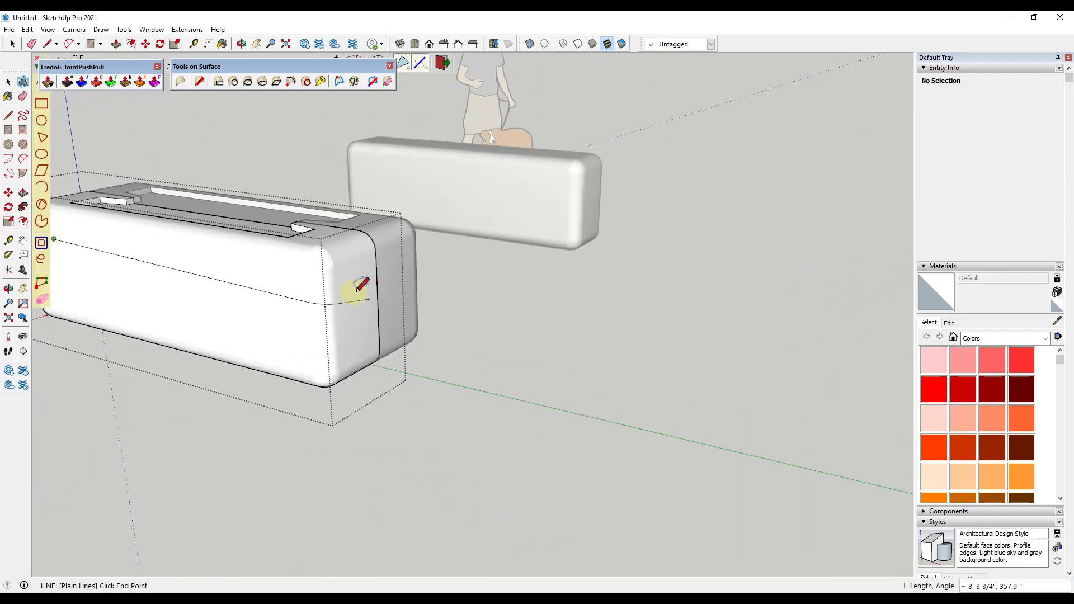
click(377, 269)
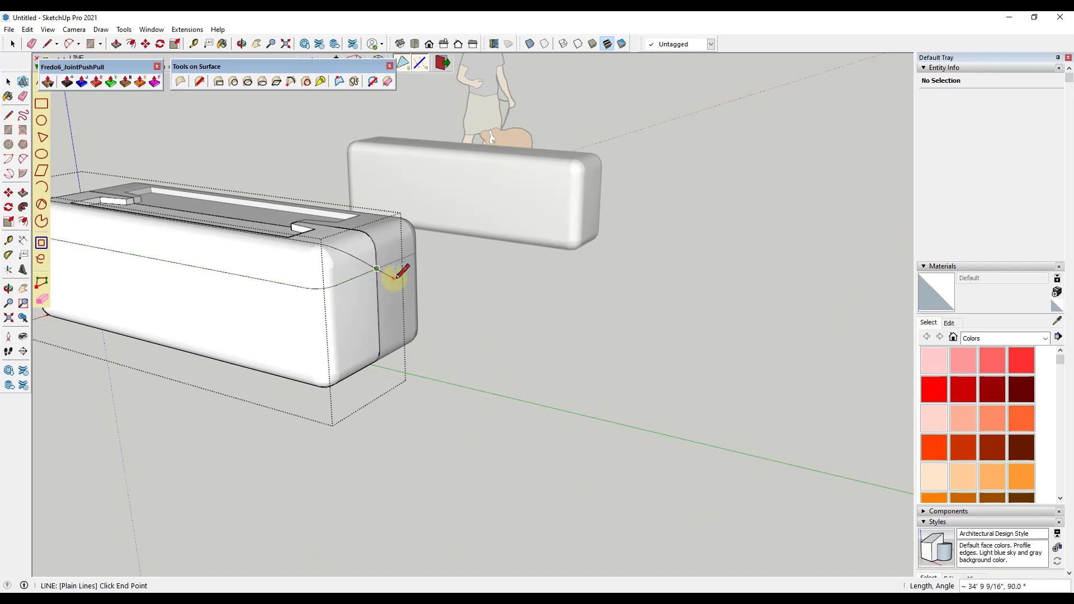
key(space)
Select all segments of the wraparound line and copy them about 3/8" straight down along the seam edge
middle_drag(388, 278, 597, 260)
click(596, 233)
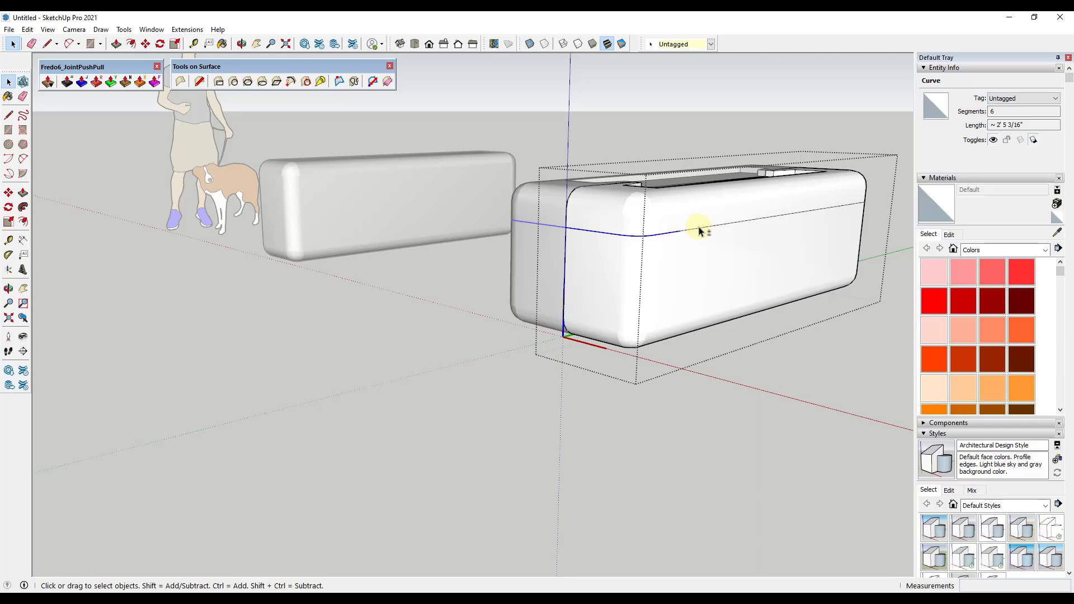
middle_drag(776, 251, 335, 271)
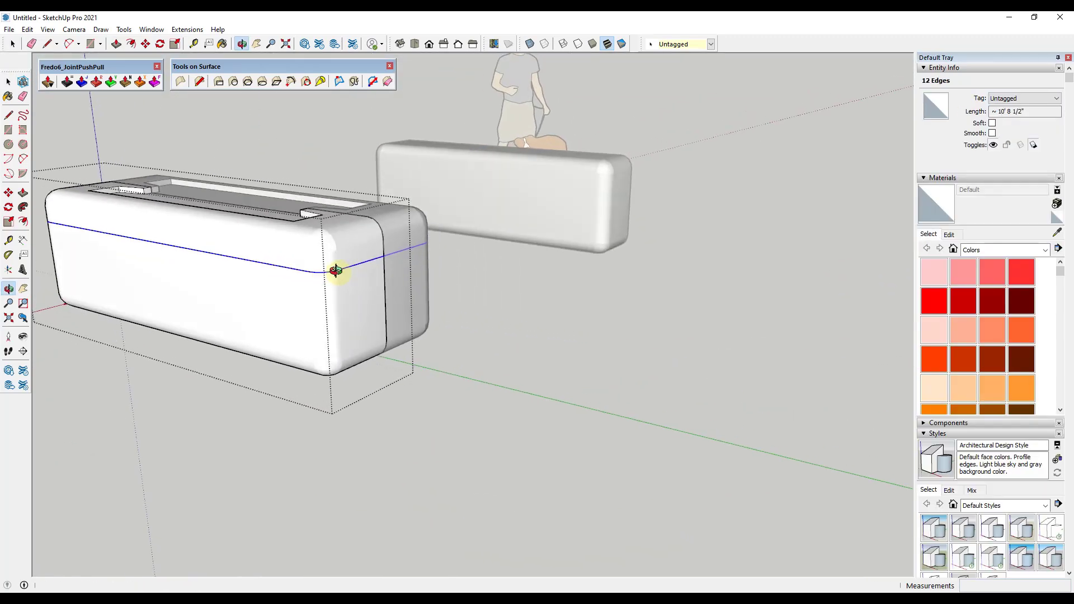
scroll(263, 271, down, 1)
middle_drag(123, 271, 496, 252)
scroll(505, 240, up, 3)
key(m)
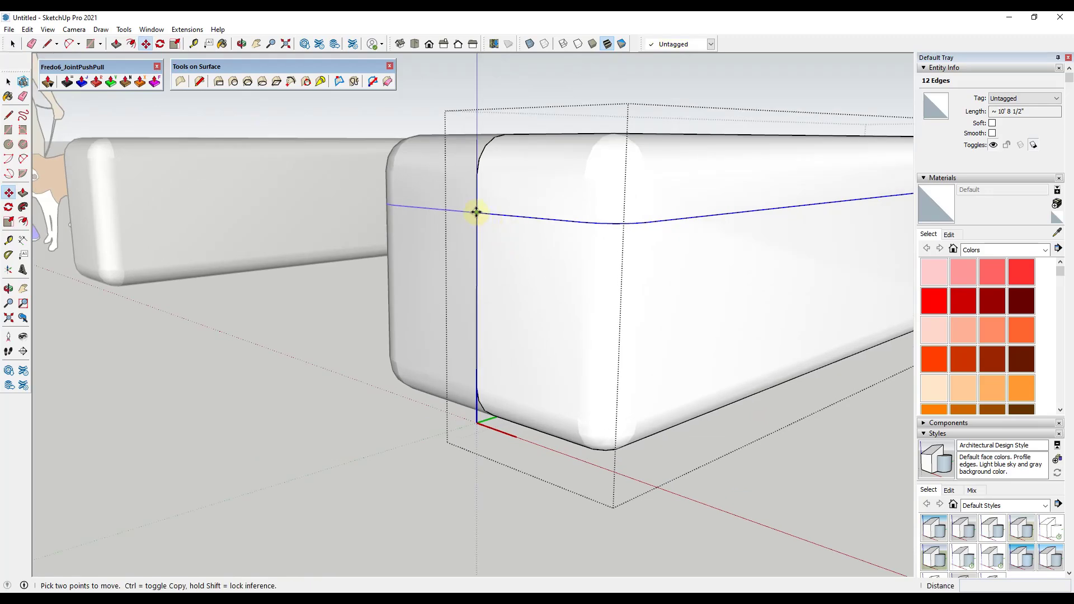
click(477, 212)
key(ctrl)
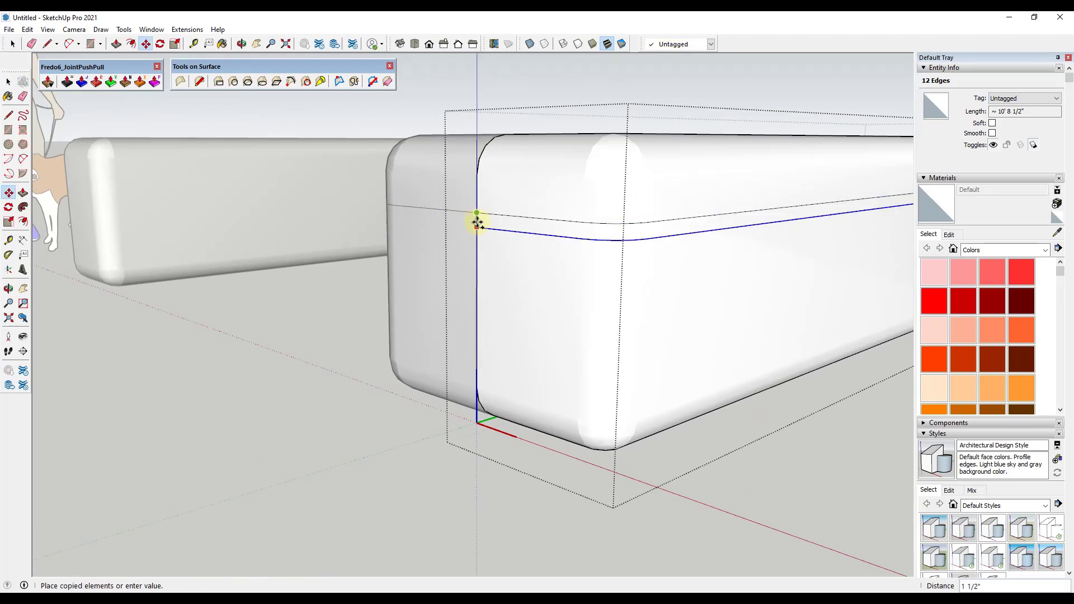
scroll(477, 222, up, 5)
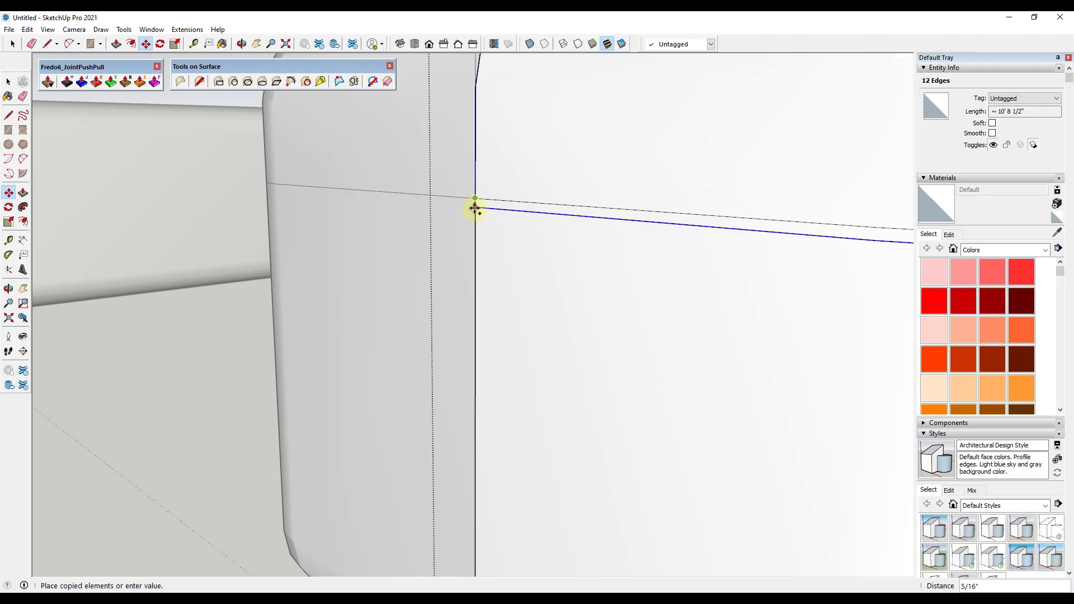
click(475, 208)
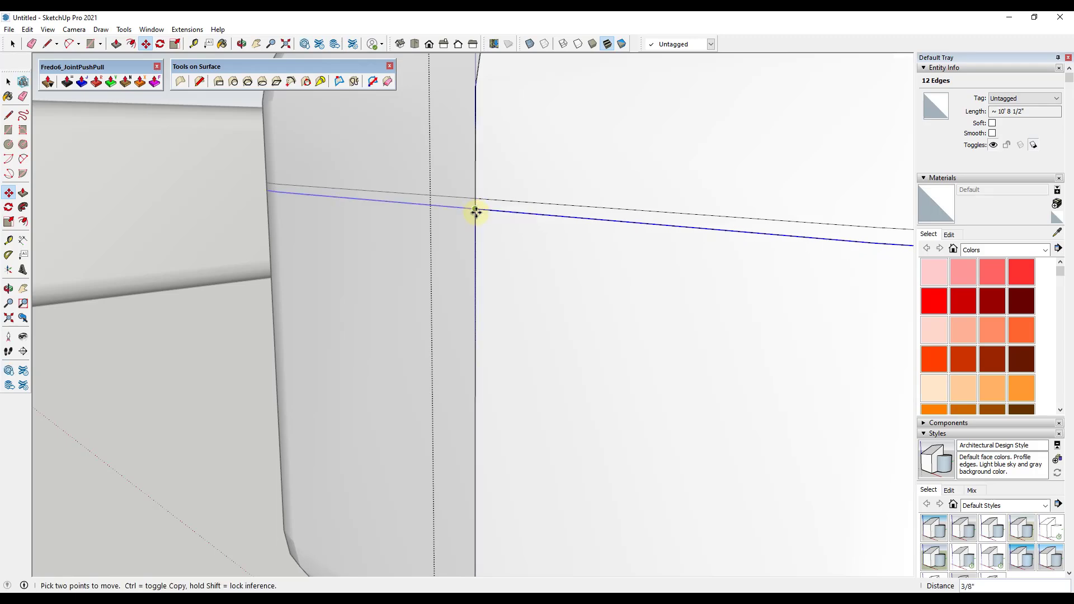
Select the narrow strip surface between the two wraparound lines and check how it runs around the box half
scroll(475, 209, down, 5)
key(space)
click(632, 244)
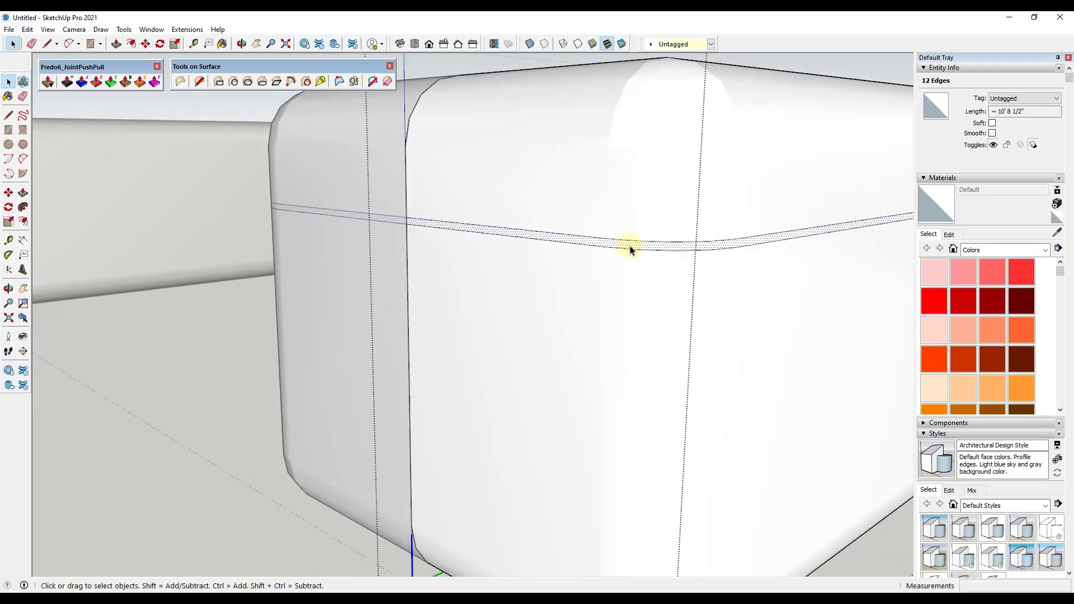
middle_drag(631, 245, 220, 250)
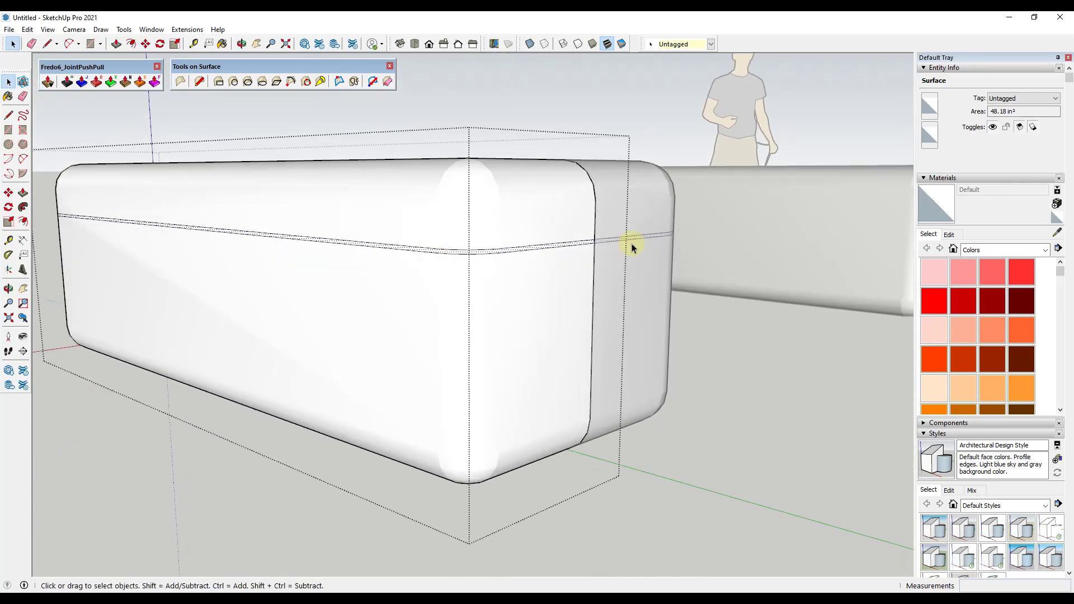
middle_drag(322, 264, 502, 300)
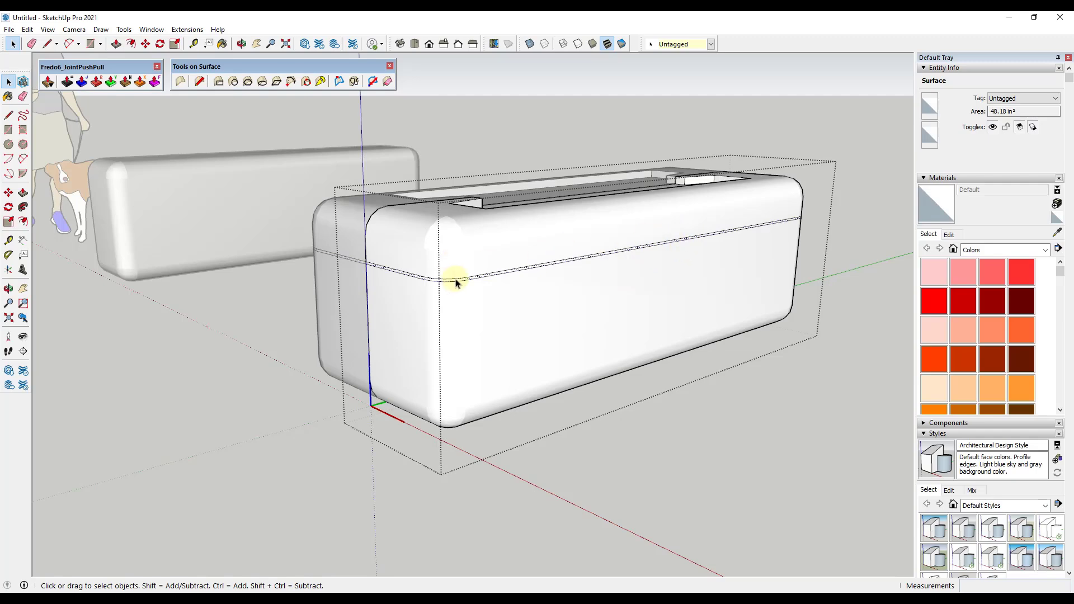
middle_drag(485, 324, 580, 329)
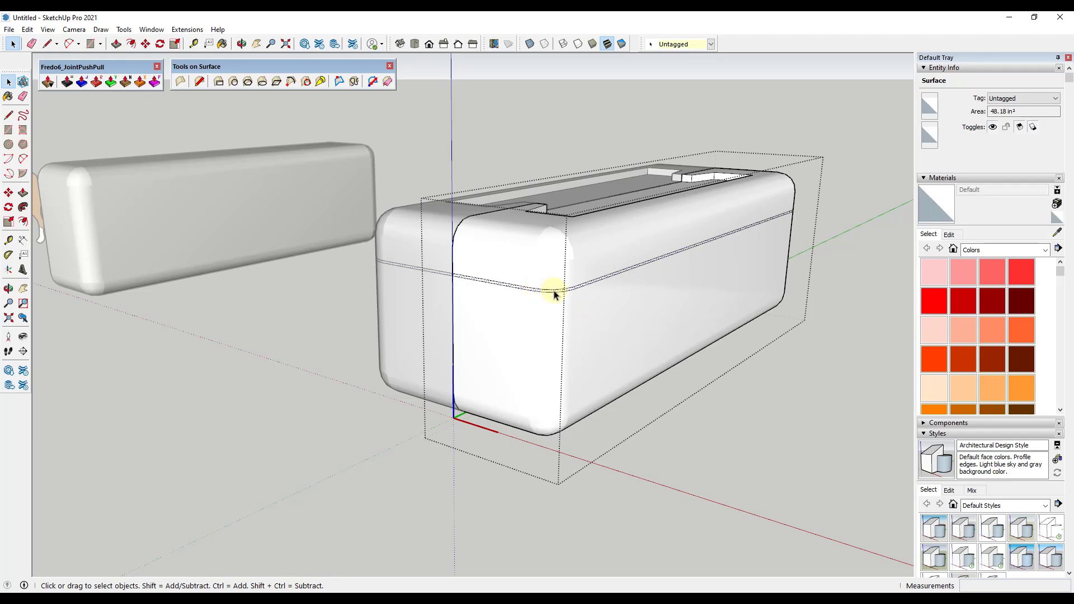
scroll(554, 295, up, 5)
middle_drag(556, 307, 567, 343)
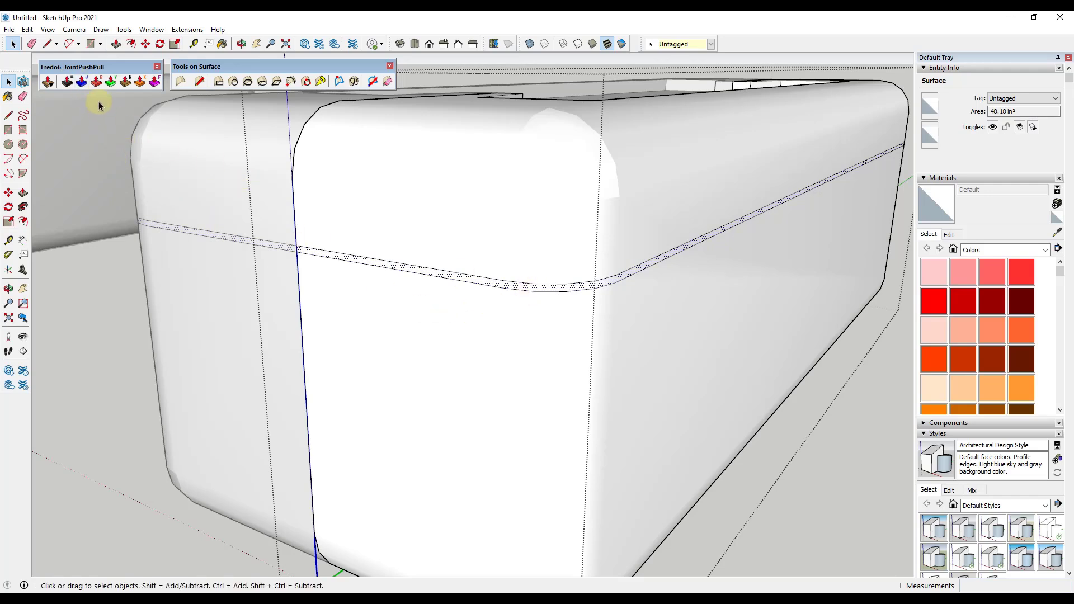
Lower the floating Fredo6_JointPushPull and Tools on Surface toolbars to free space for the tool options, and start Joint Push/Pull
drag(99, 67, 97, 101)
drag(216, 67, 217, 96)
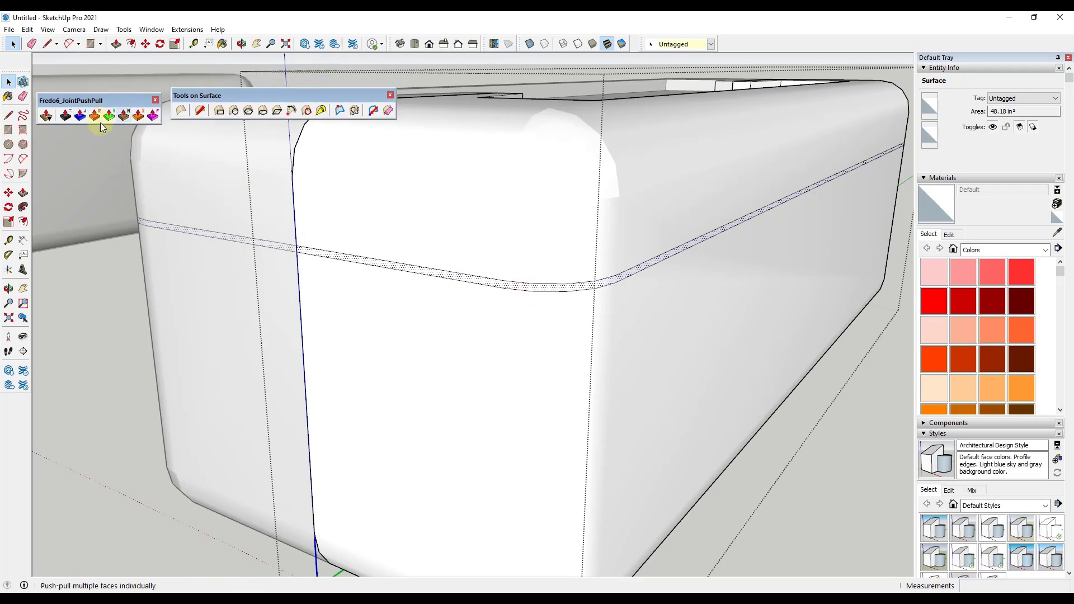
click(80, 116)
Try to Joint Push/Pull the narrow strip about 5/16" inward, and undo the result
middle_drag(489, 322, 606, 311)
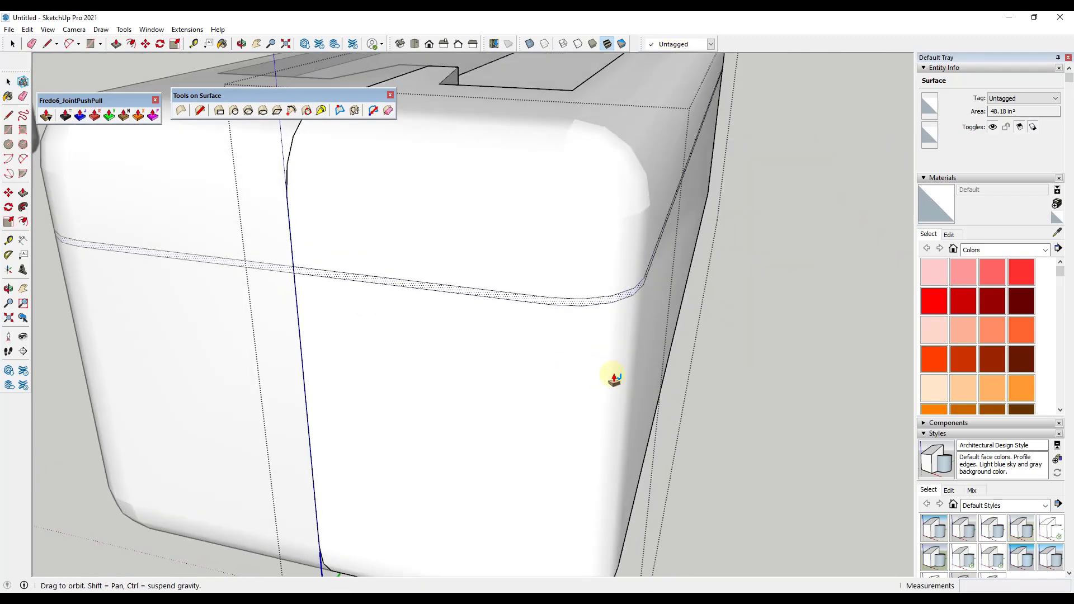
scroll(605, 307, up, 5)
click(599, 290)
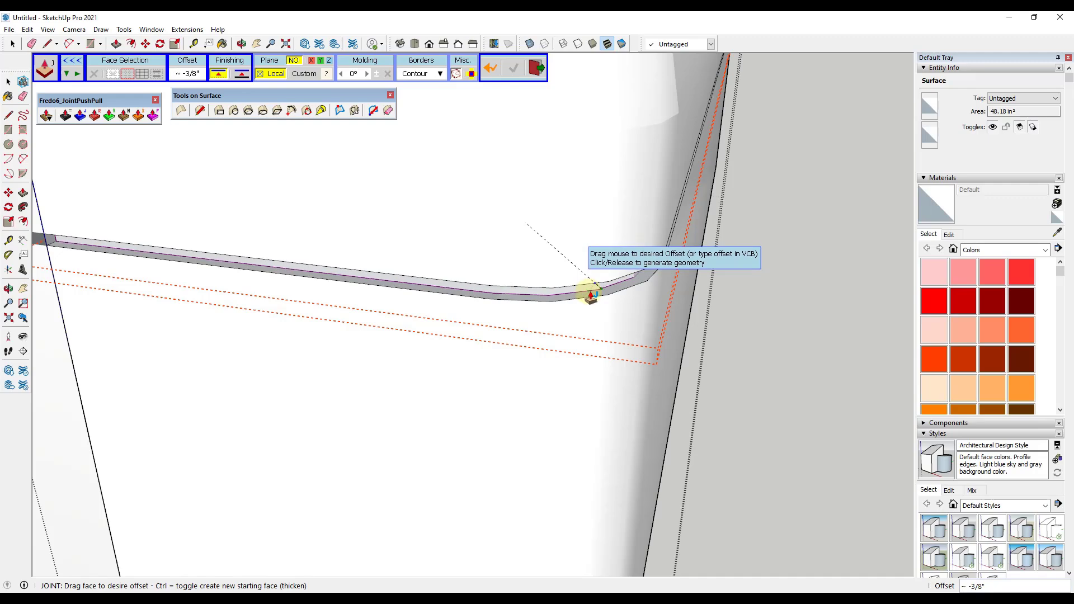
click(590, 293)
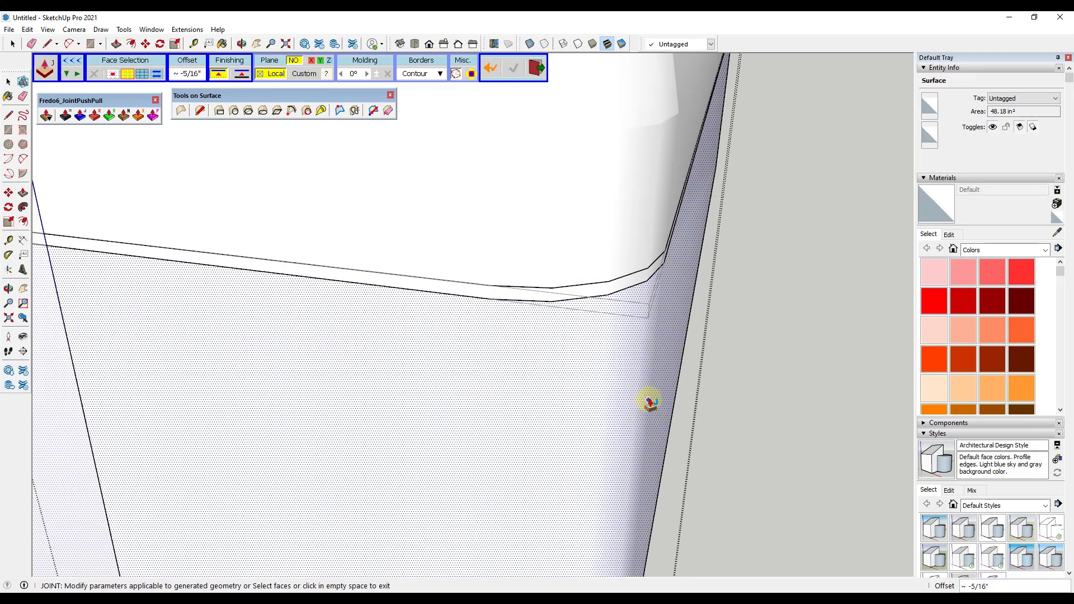
click(654, 314)
scroll(616, 314, down, 2)
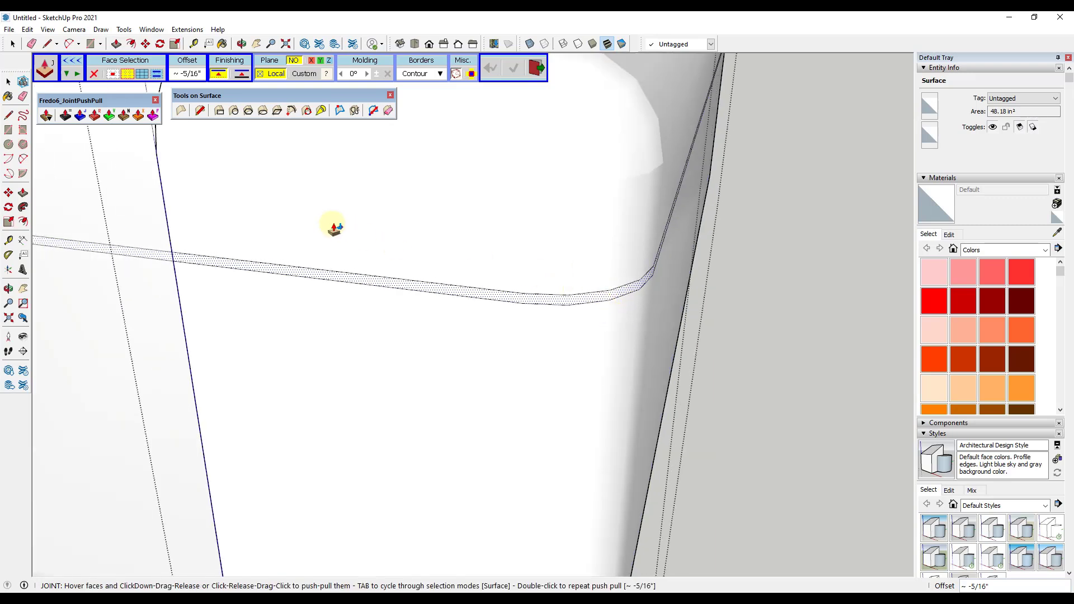
scroll(338, 226, down, 1)
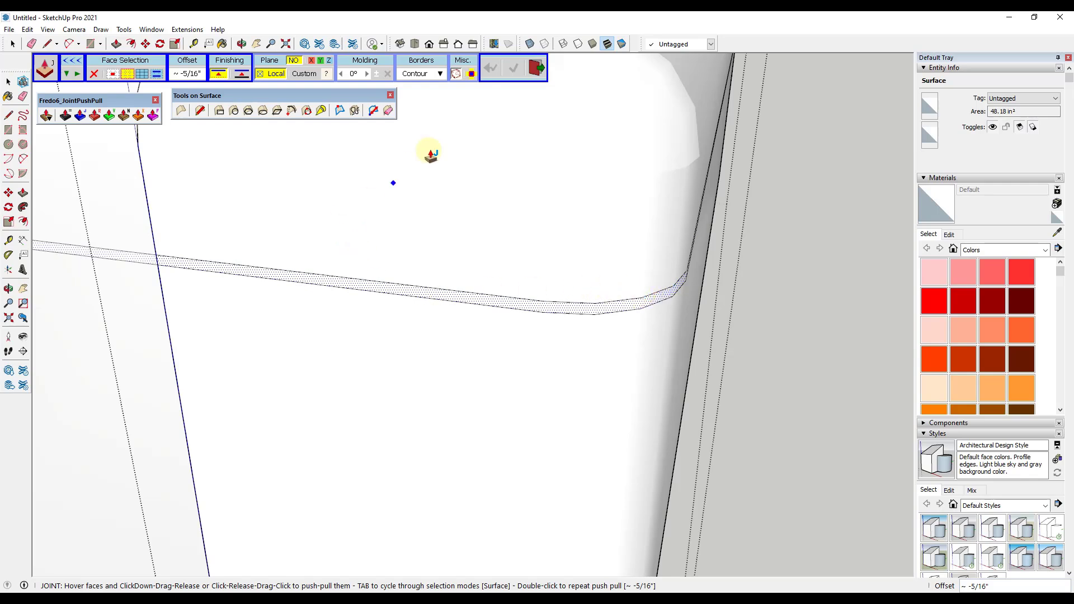
Toggle the first Misc. option of Joint Push/Pull and push the narrow strip about 1/2" inward to form a groove around the box half
click(456, 73)
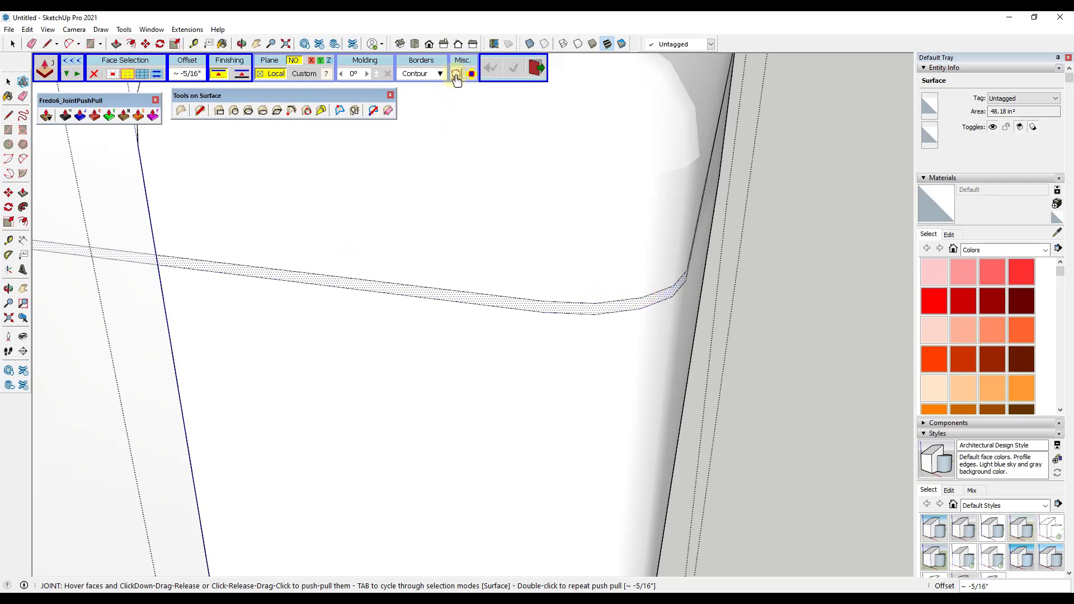
scroll(658, 300, up, 3)
click(659, 297)
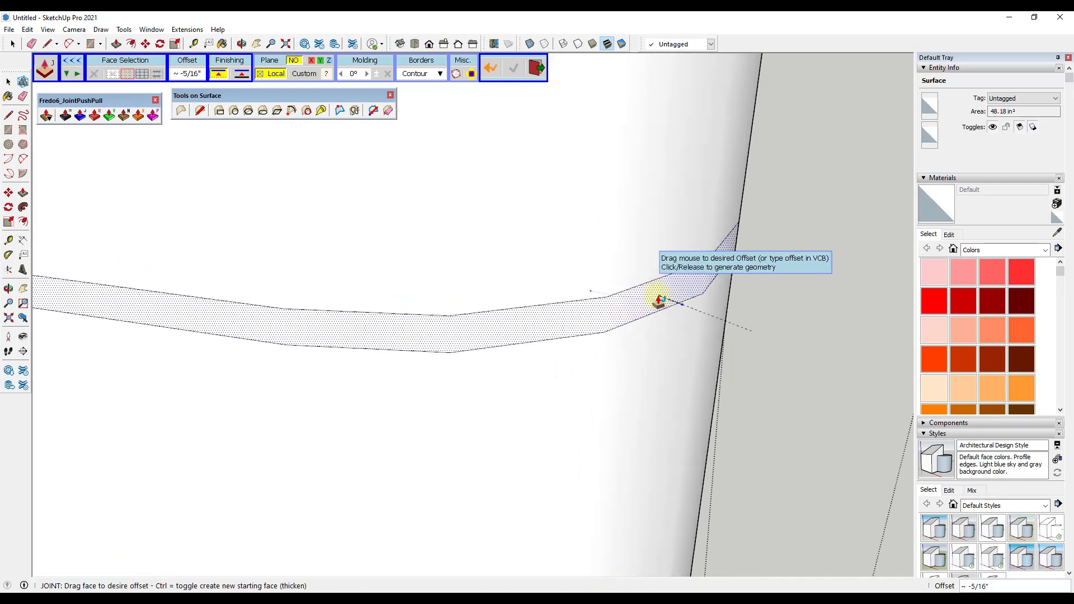
click(617, 310)
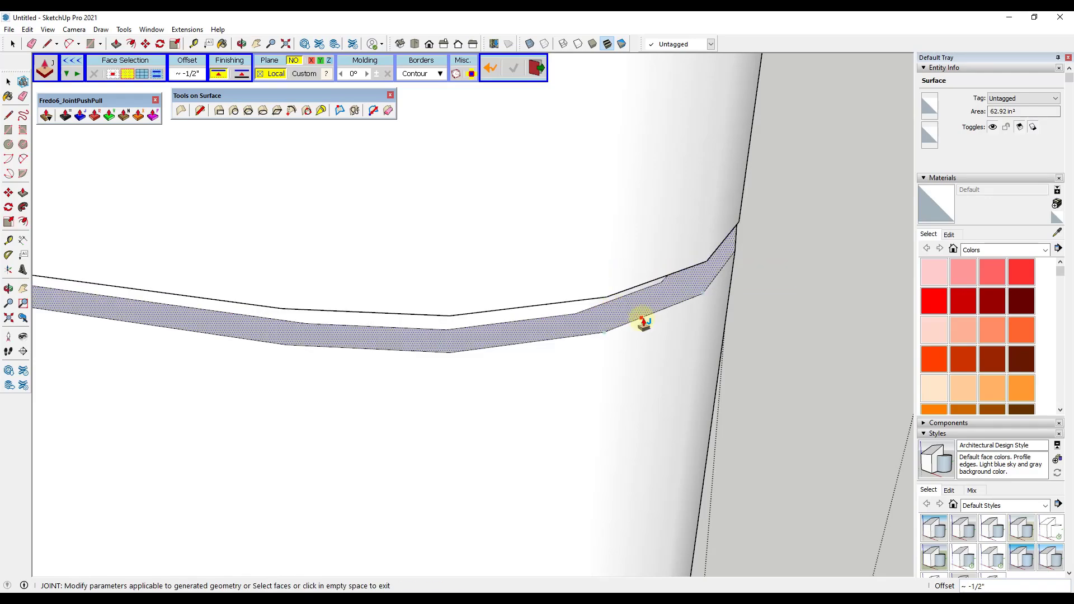
middle_drag(644, 322, 605, 288)
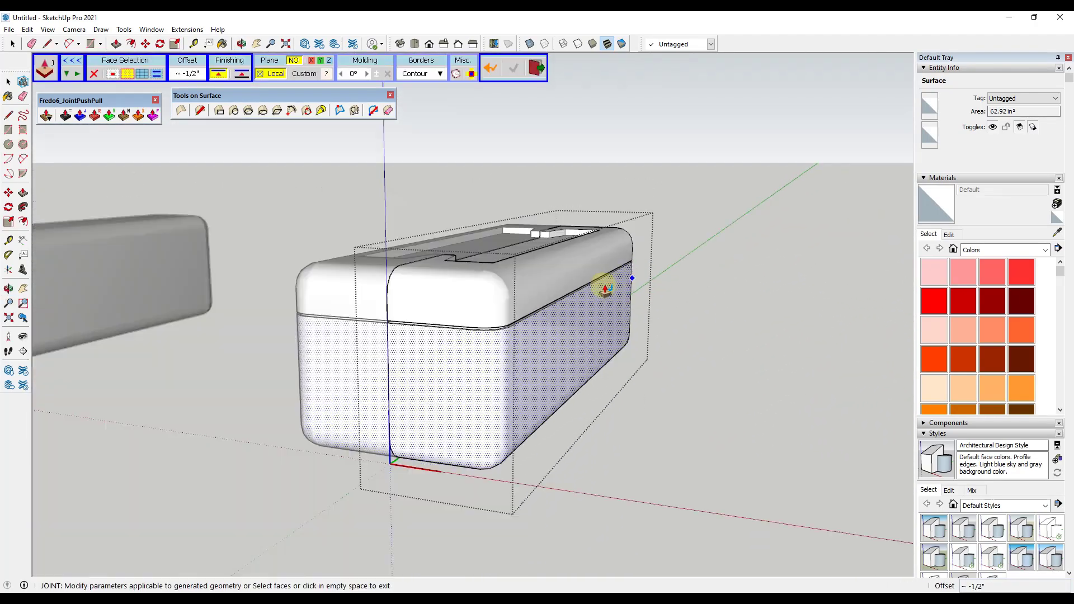
scroll(504, 325, up, 10)
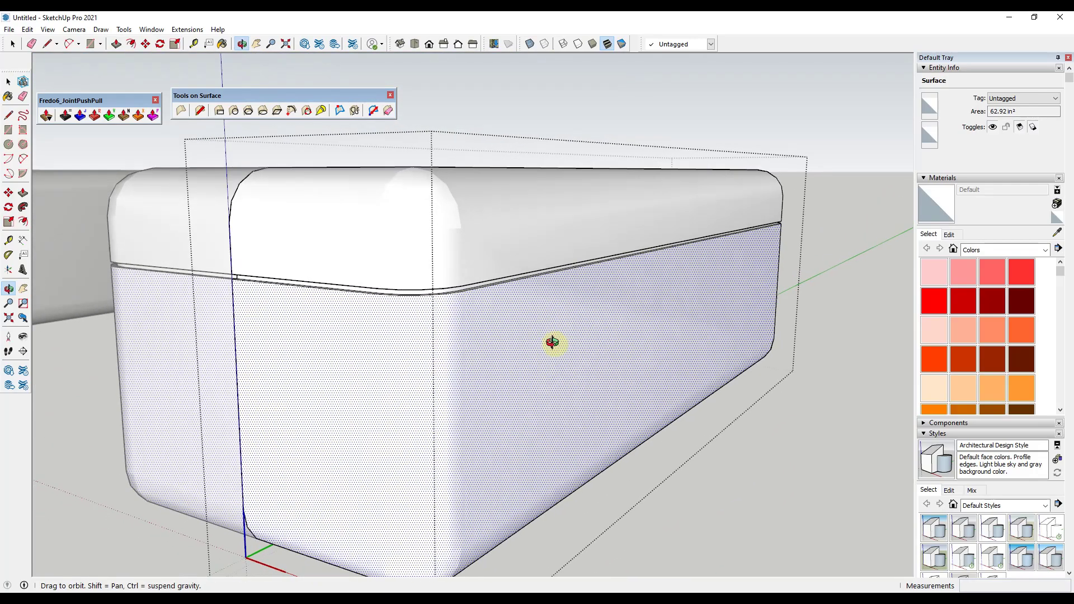
middle_drag(553, 343, 542, 252)
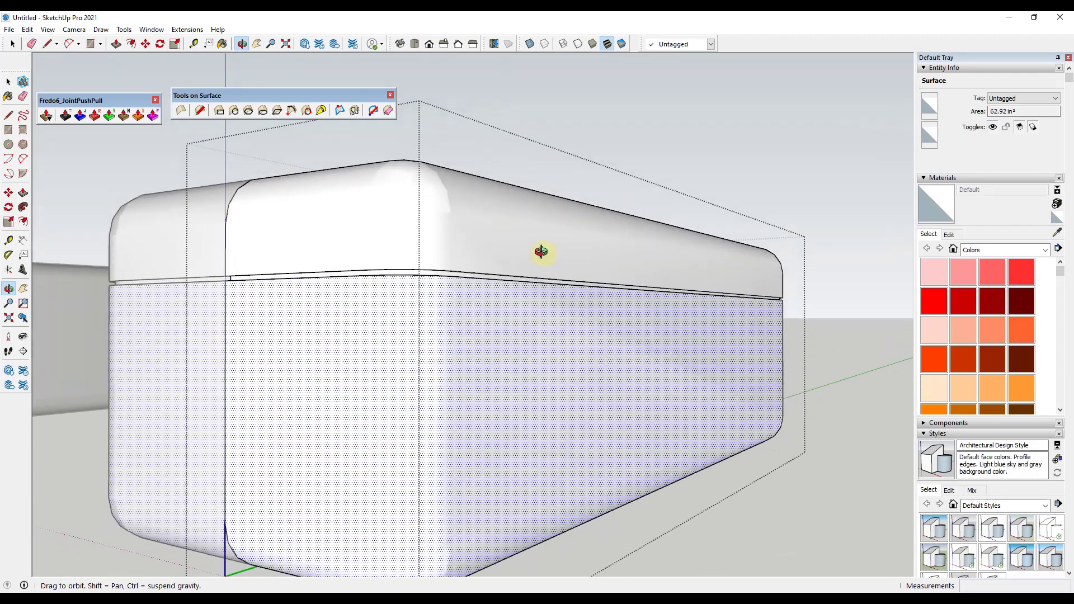
scroll(541, 252, down, 10)
key(space)
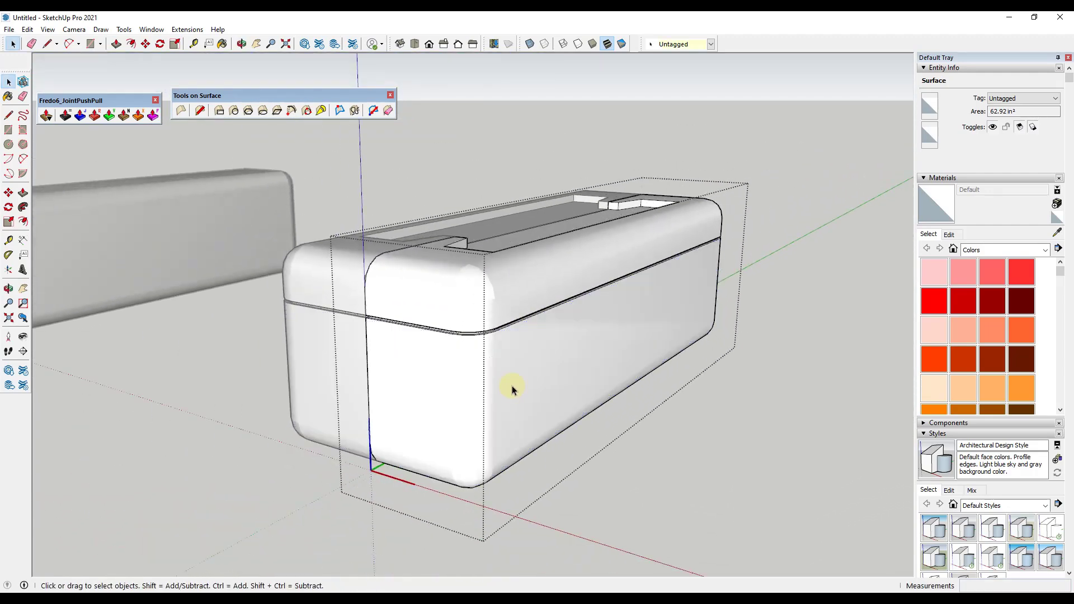
click(512, 386)
middle_drag(613, 278, 606, 273)
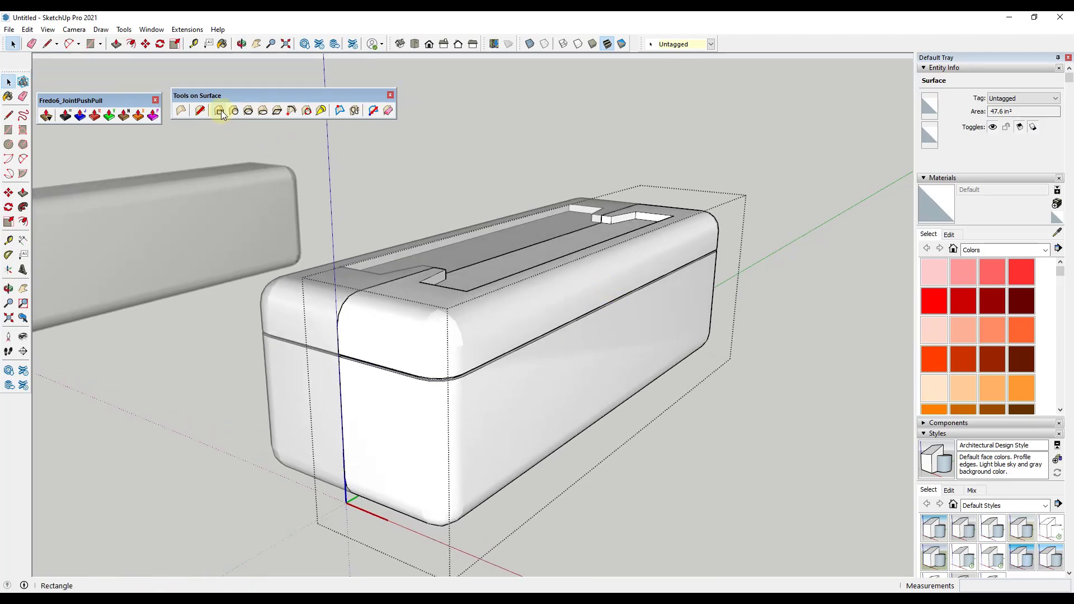
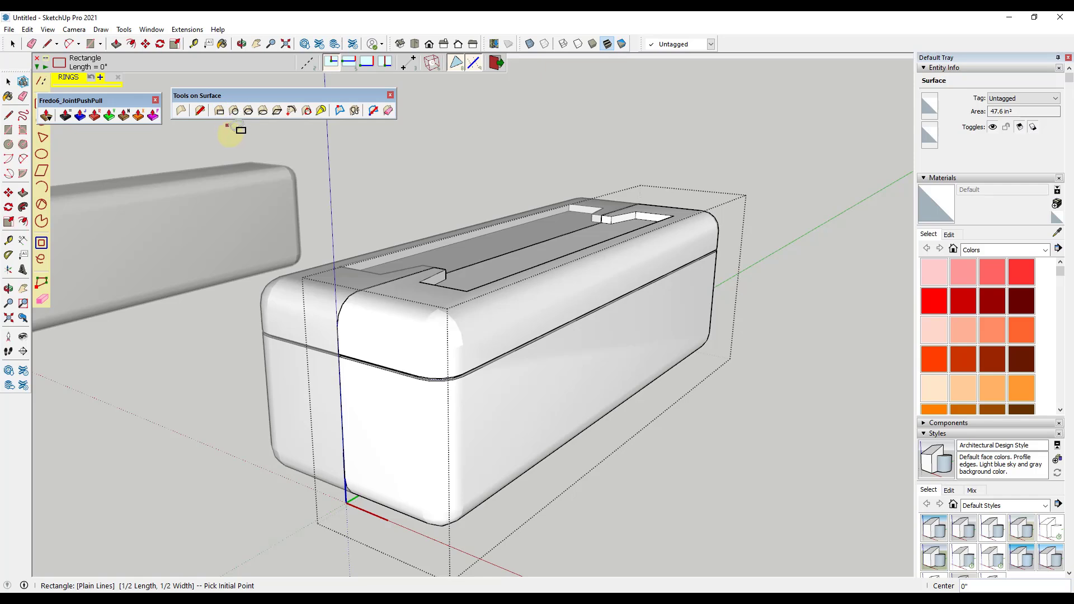
click(559, 291)
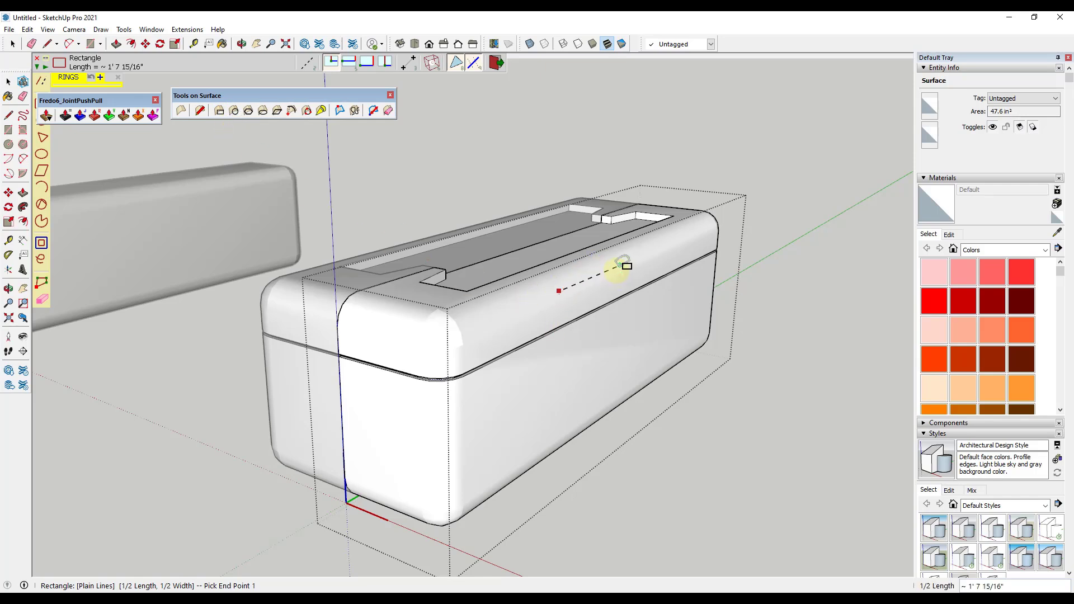
click(618, 269)
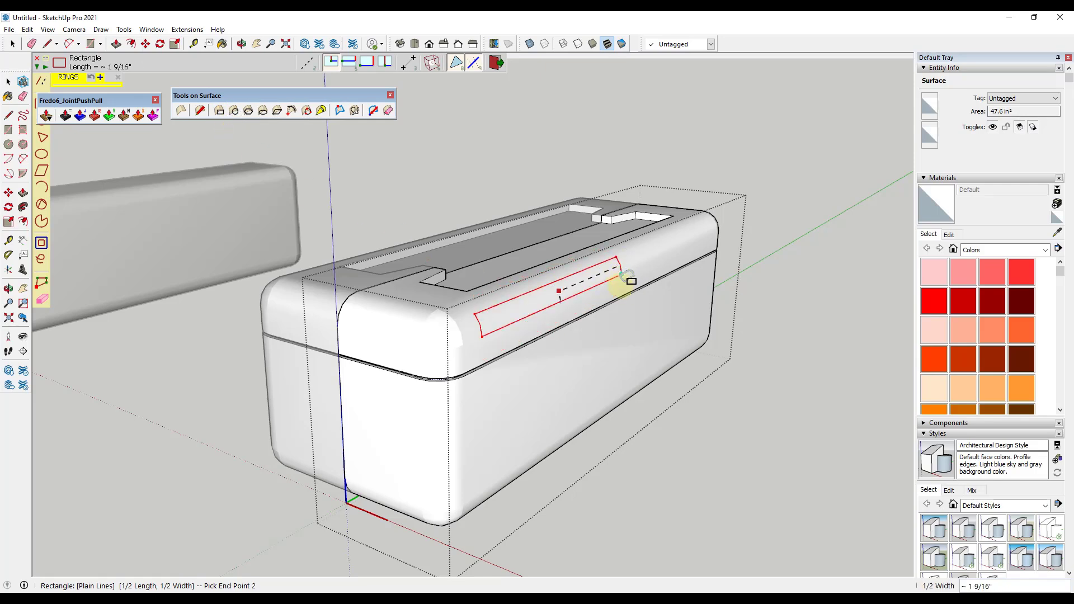
key(space)
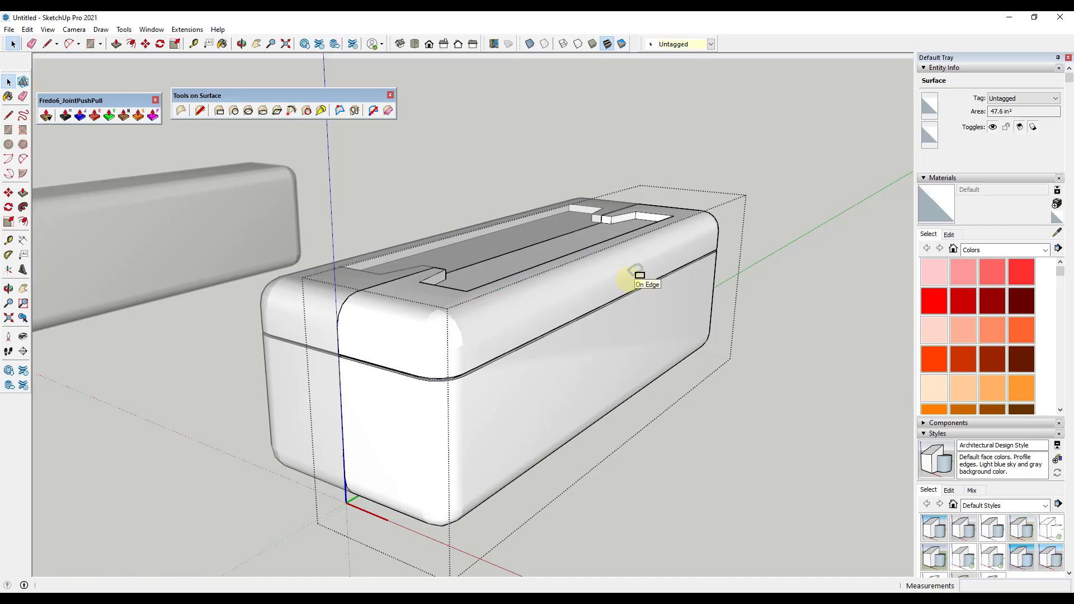
Draw a narrow upright rectangle on the curved side surface above the groove, with a half-length of about 7/16"
click(219, 111)
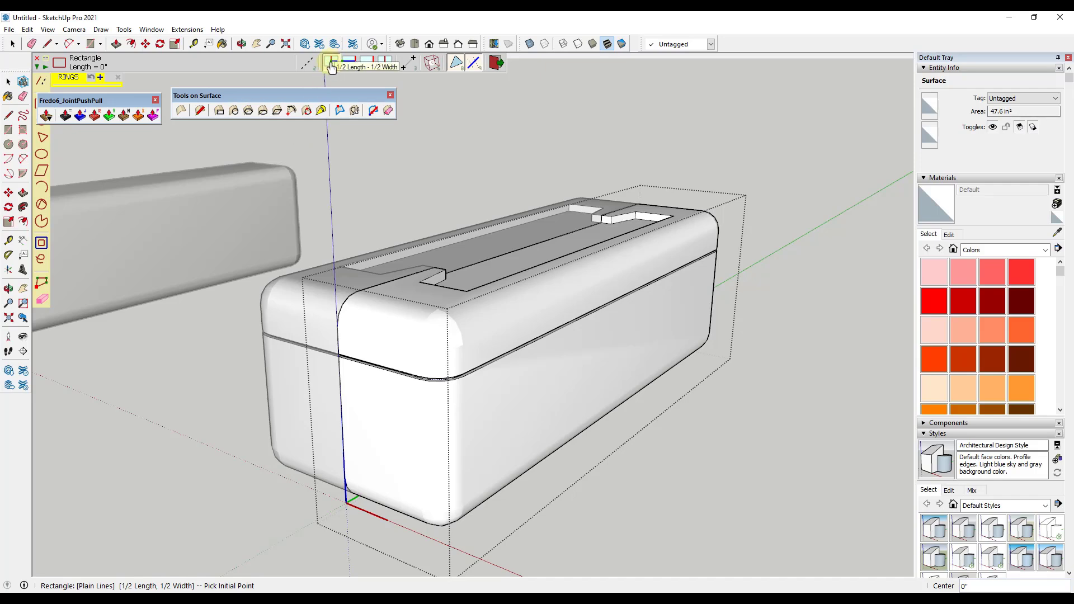
scroll(635, 256, up, 4)
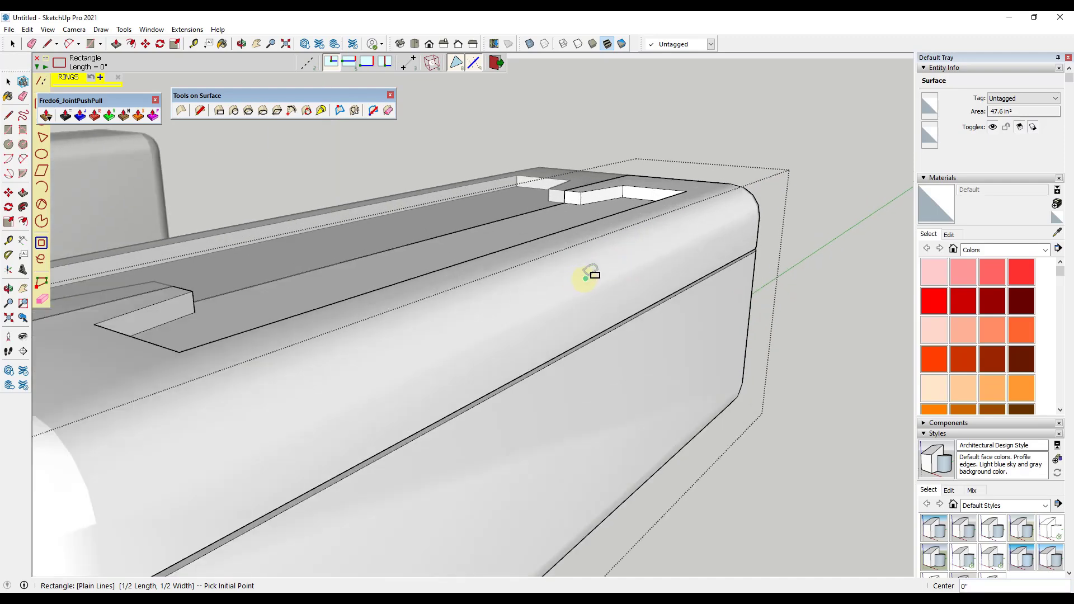
click(595, 273)
scroll(590, 275, up, 5)
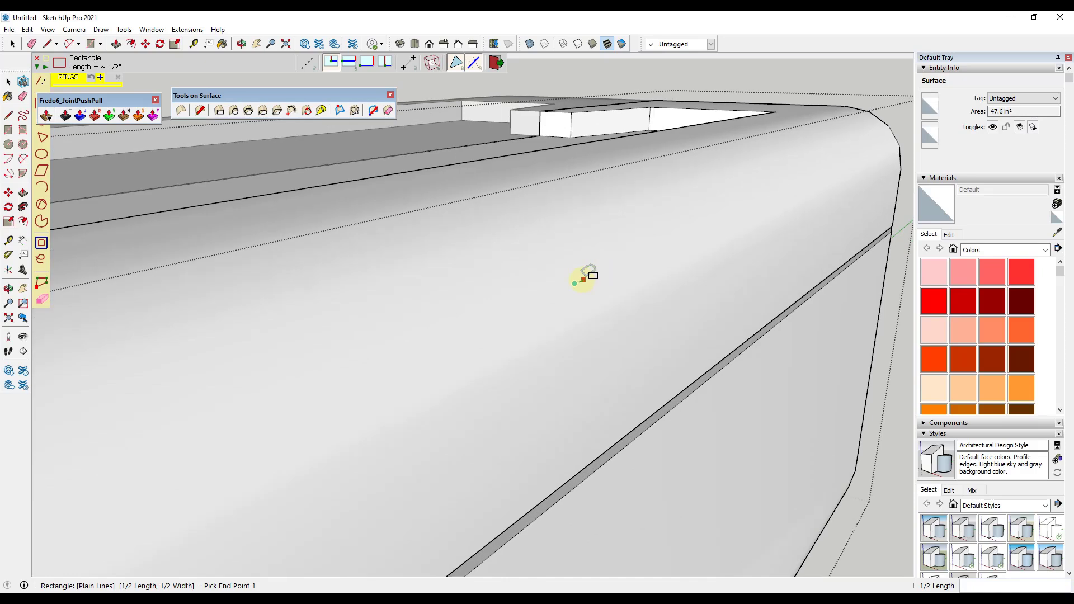
scroll(582, 280, up, 2)
click(582, 283)
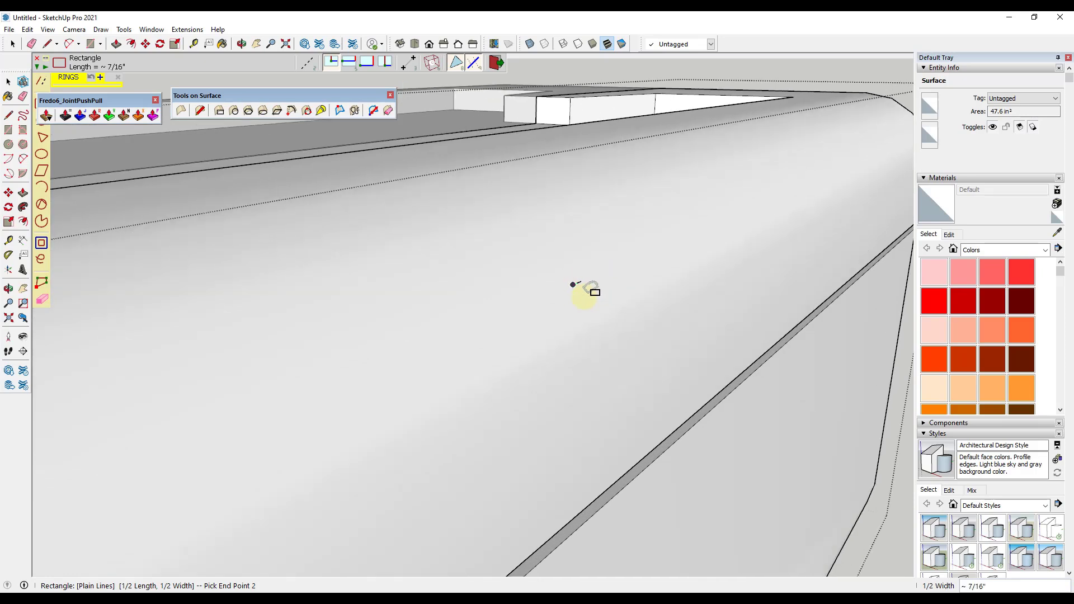
click(599, 459)
key(space)
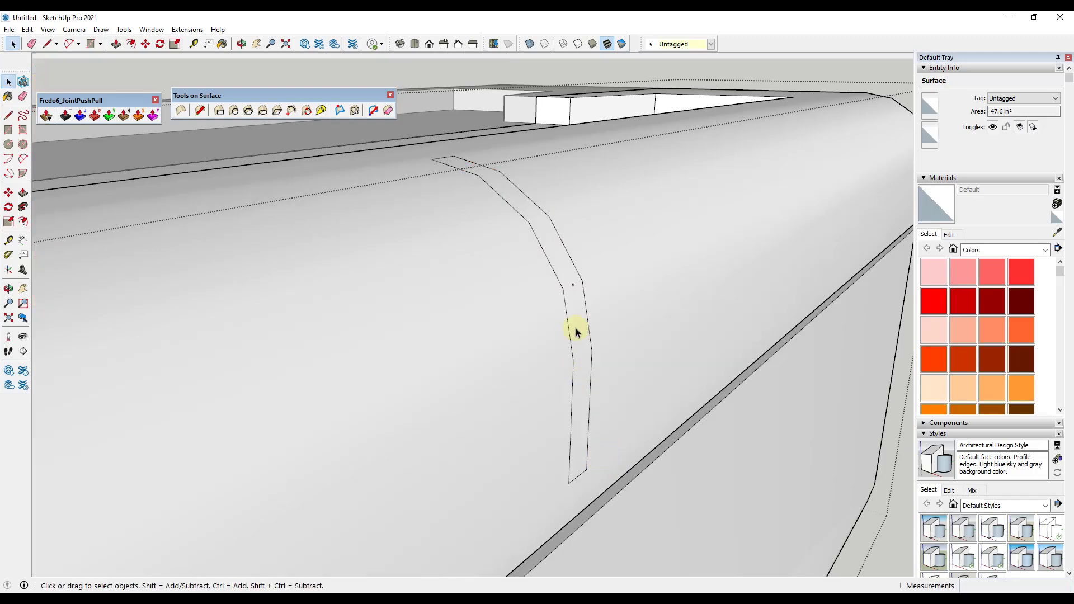
Copy the narrow strip 1 1/2" along the box half toward its far end and multiply the copy by 6
click(582, 328)
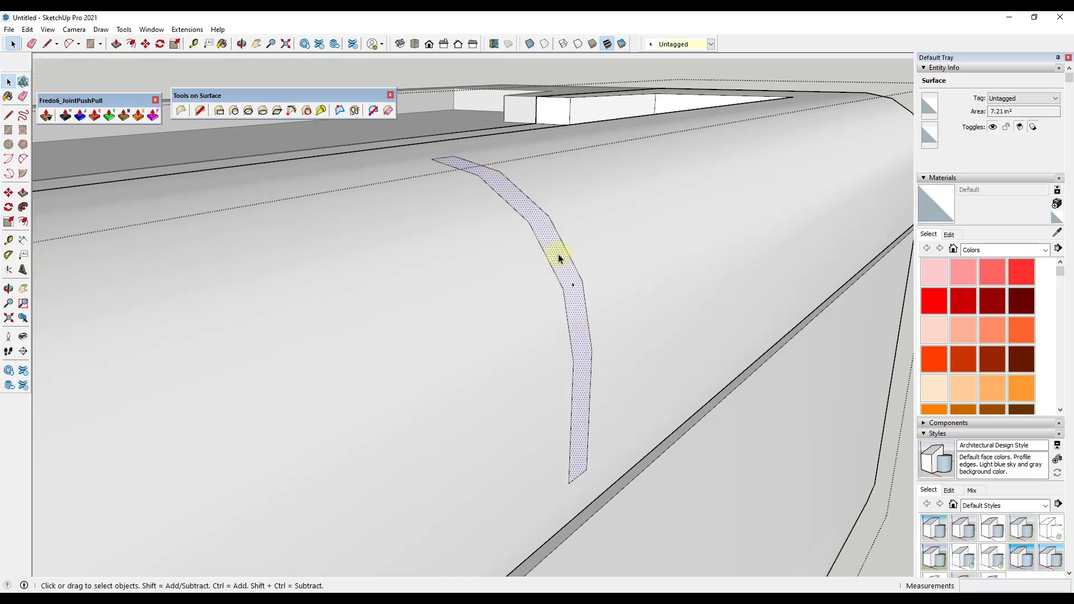
scroll(586, 349, down, 5)
middle_drag(624, 352, 540, 344)
scroll(425, 341, up, 3)
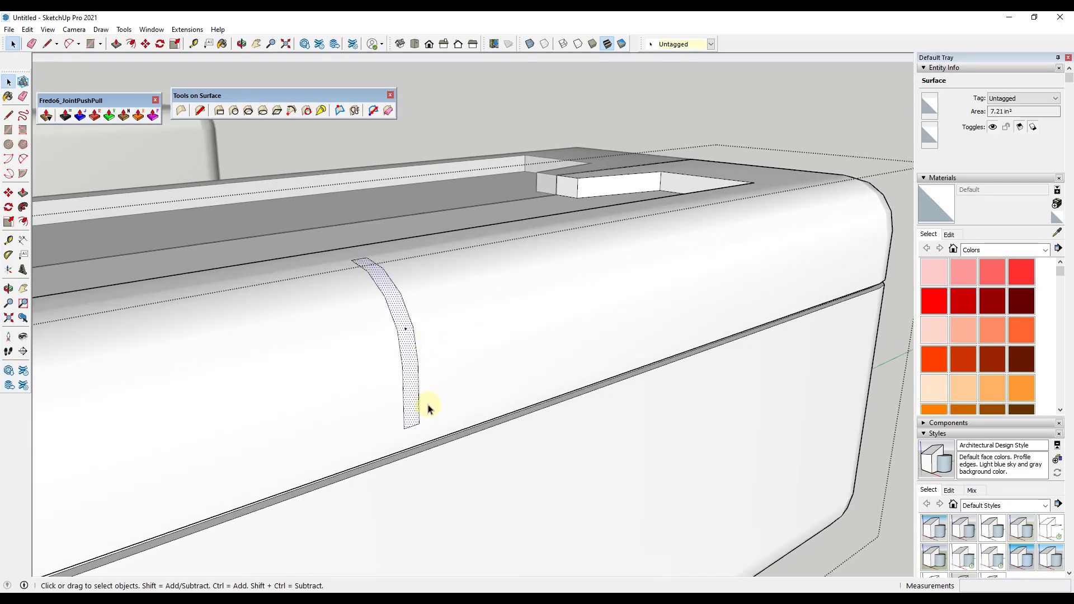
key(m)
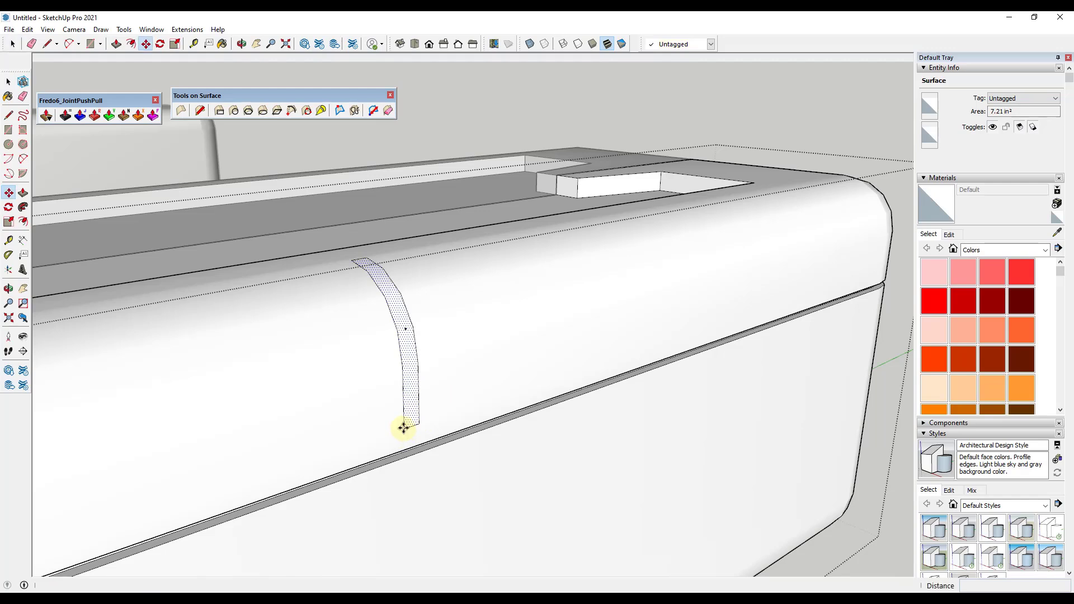
key(space)
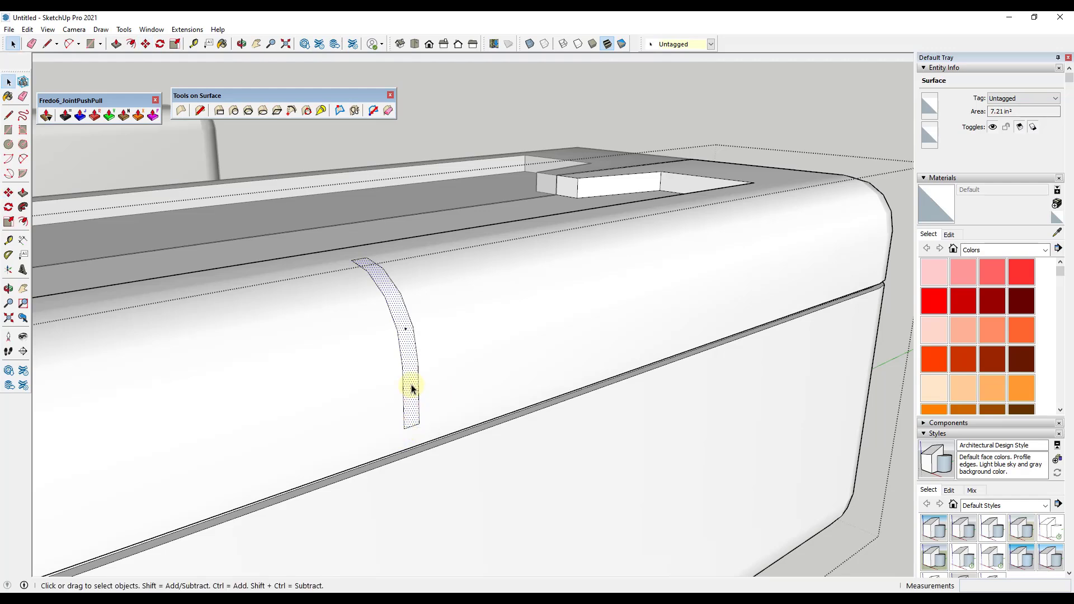
key(m)
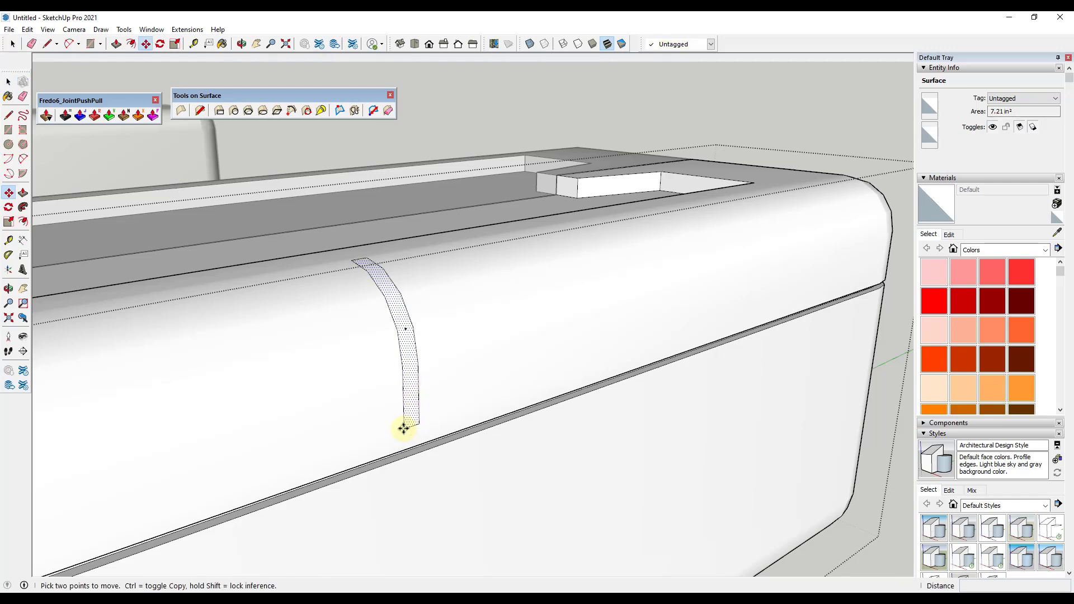
click(404, 429)
key(ctrl)
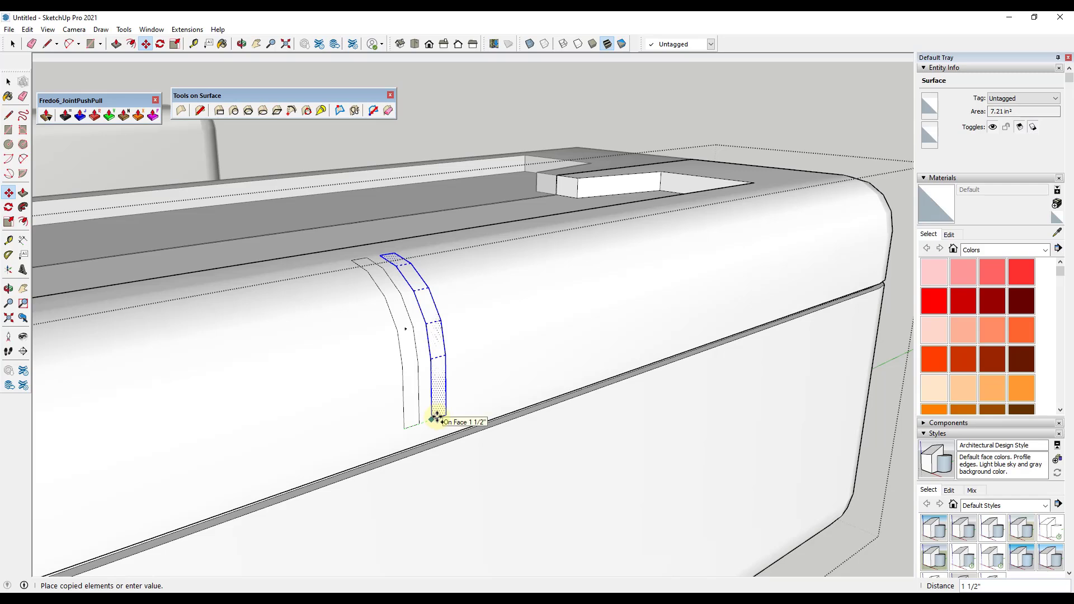
click(437, 418)
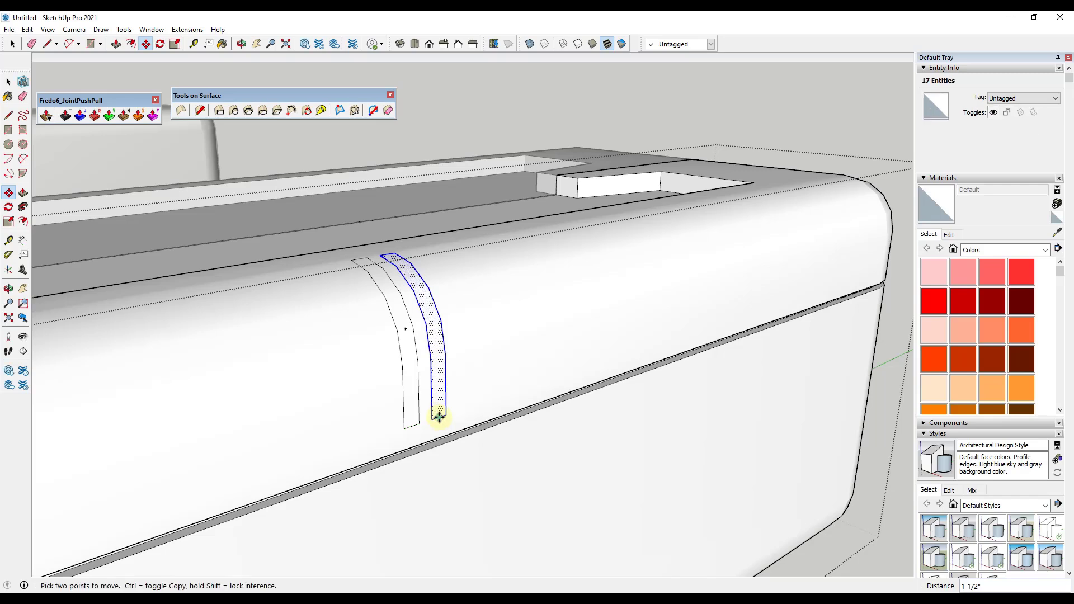
text(*6)
key(Return)
key(Escape)
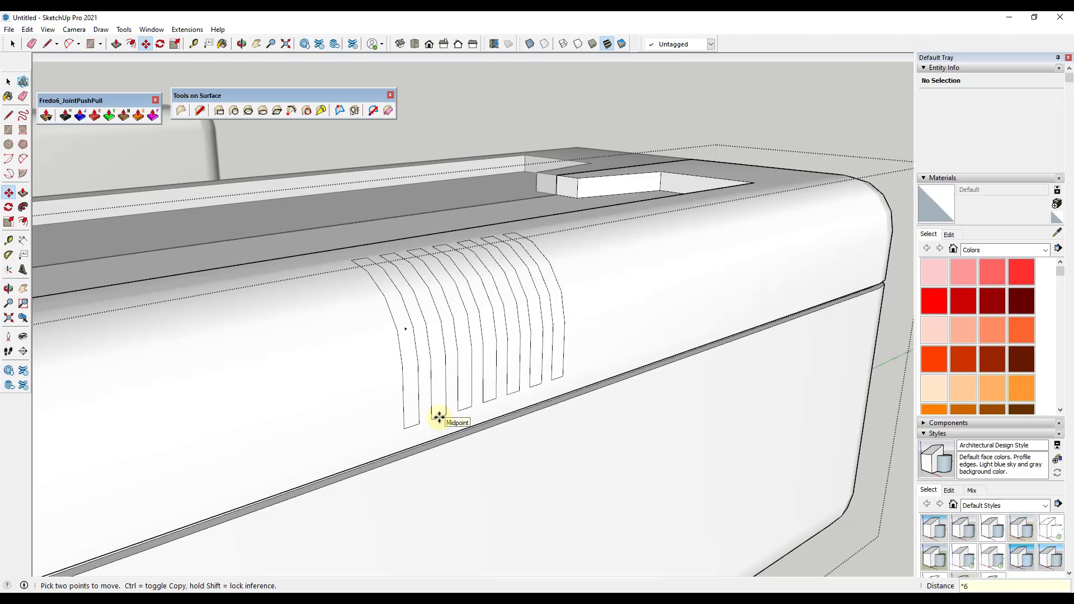
Copy the original strip 1 1/2" in the opposite direction and multiply the copy by 6
mouse_move(473, 362)
middle_down()
mouse_move(427, 387)
mouse_move(480, 343)
mouse_move(478, 358)
middle_up()
key(space)
click(426, 388)
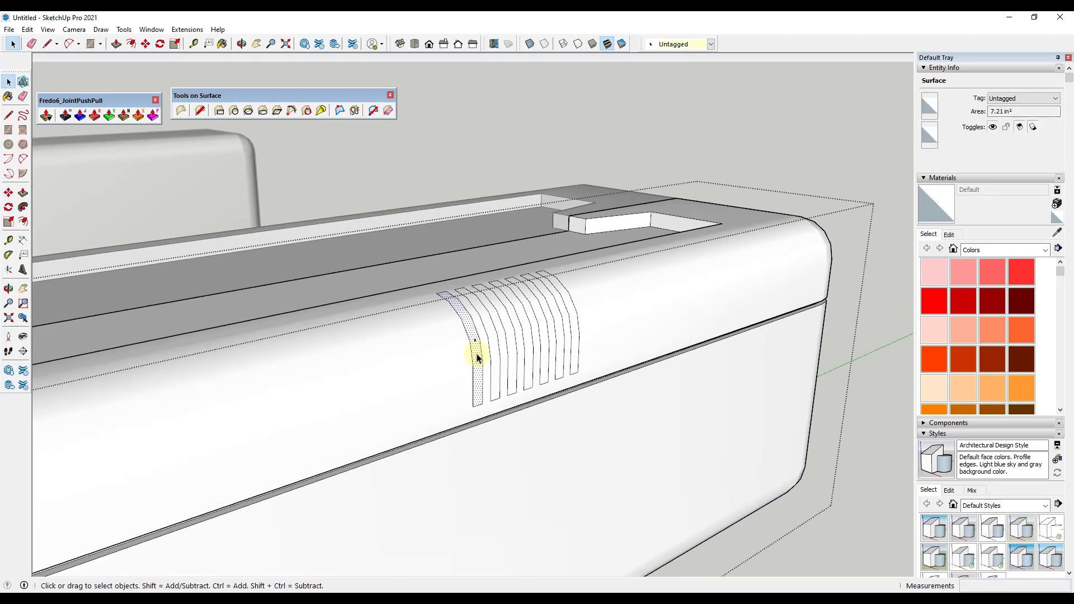
scroll(478, 358, up, 1)
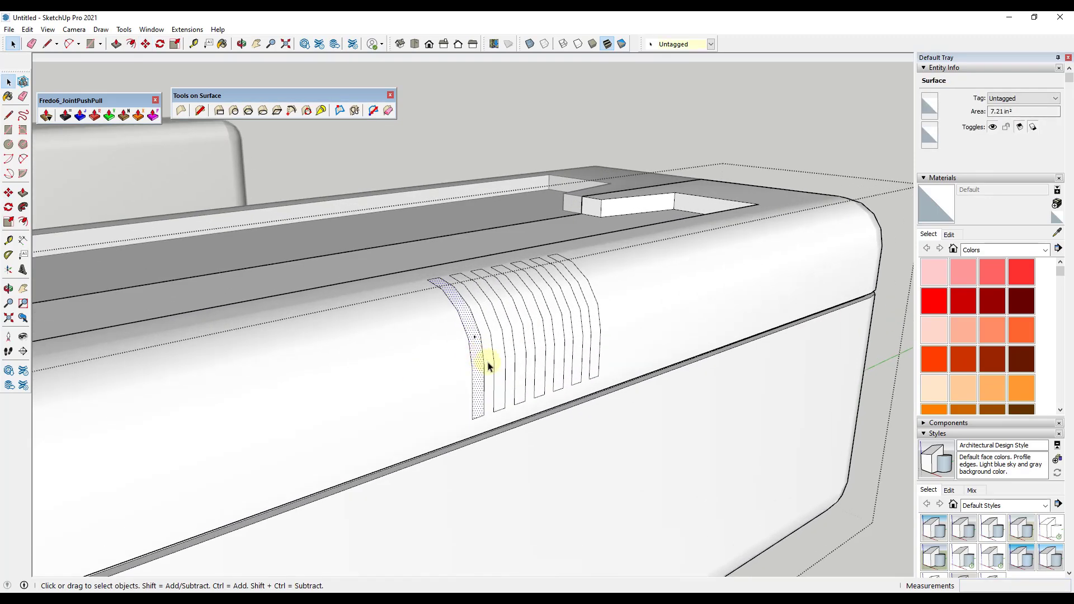
key(m)
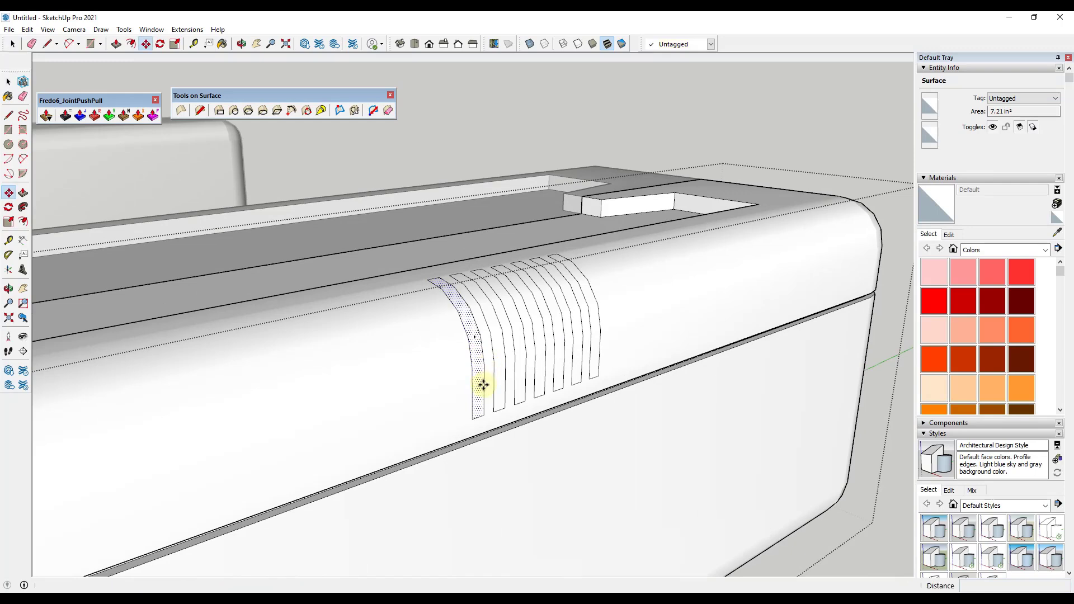
click(486, 414)
key(ctrl)
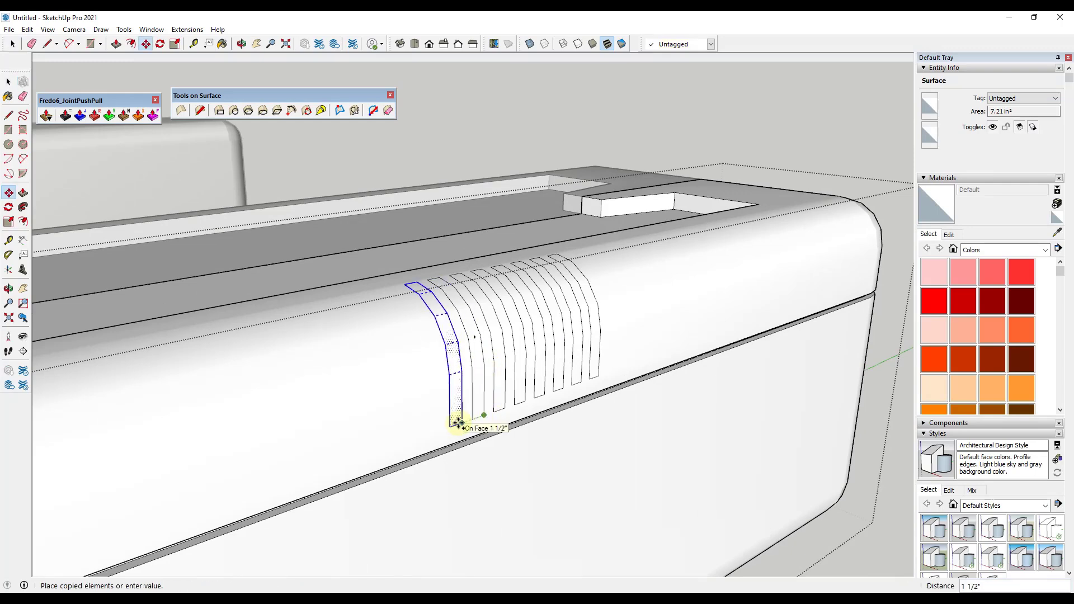
click(458, 423)
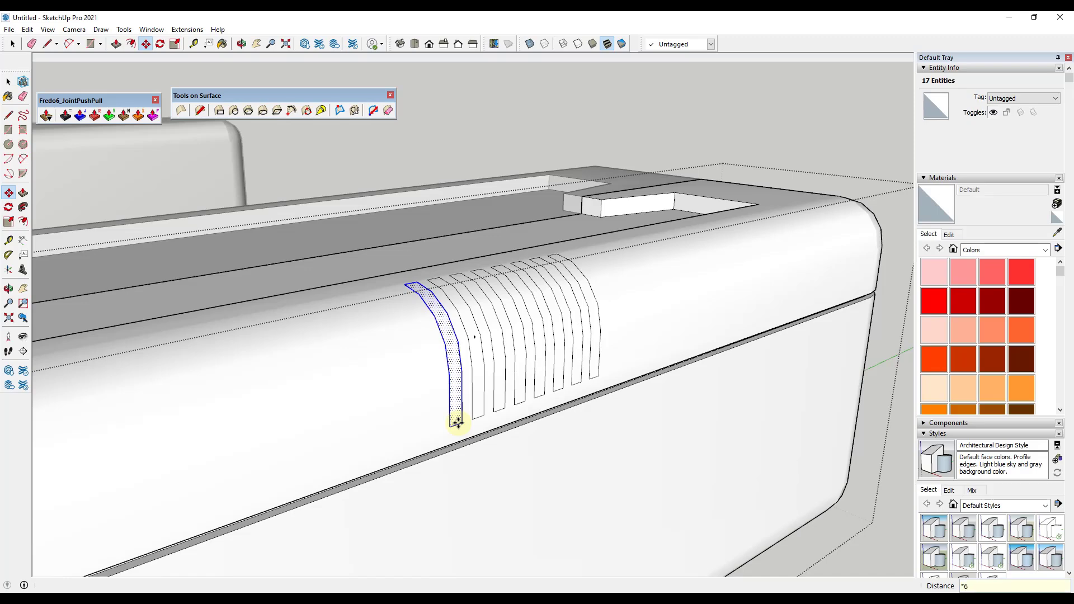
key(Return)
key(Escape)
key(space)
Select all the narrow strip surfaces in the row along the rounded edge
middle_drag(446, 402, 514, 381)
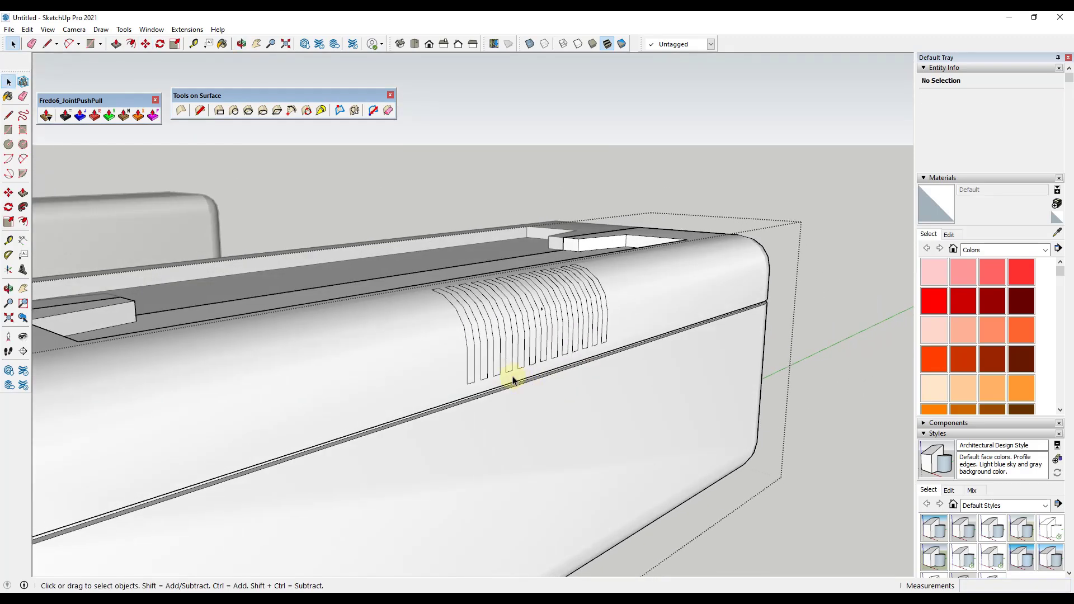
click(472, 358)
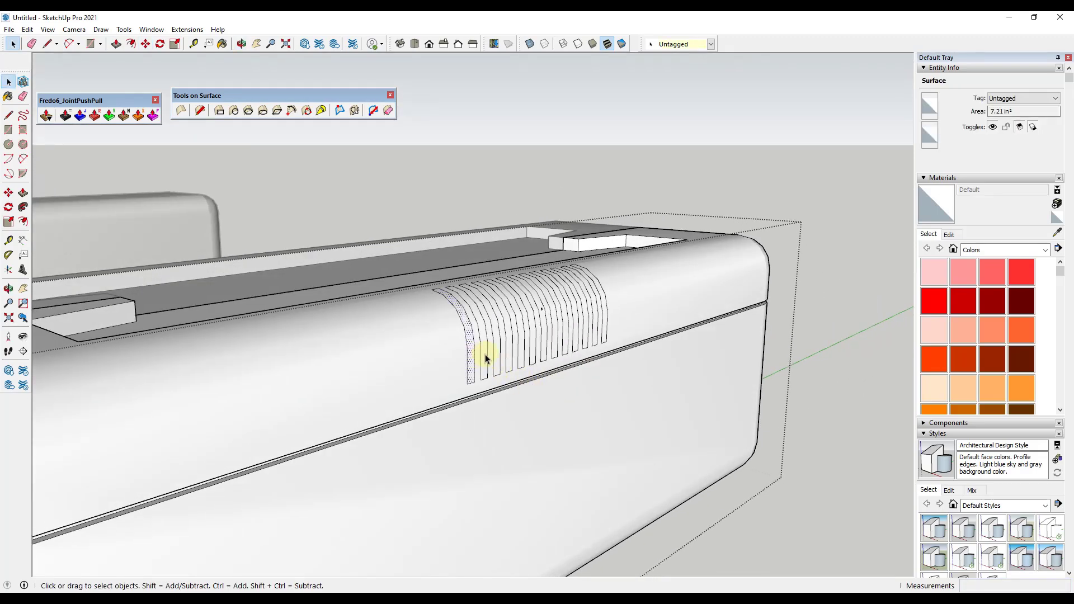
shift+click(498, 359)
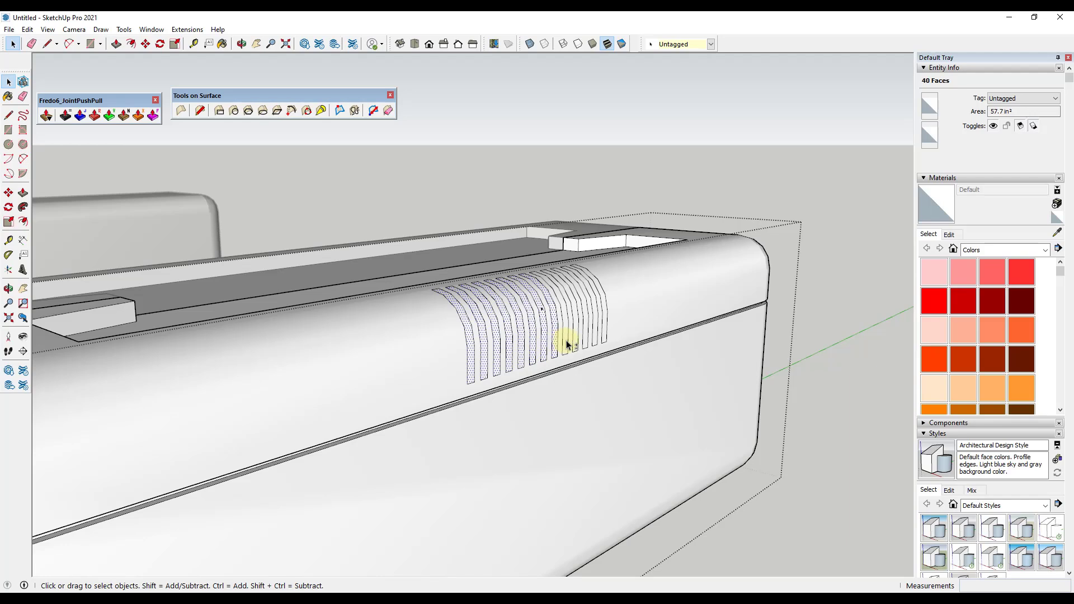
shift+click(584, 337)
scroll(606, 332, up, 4)
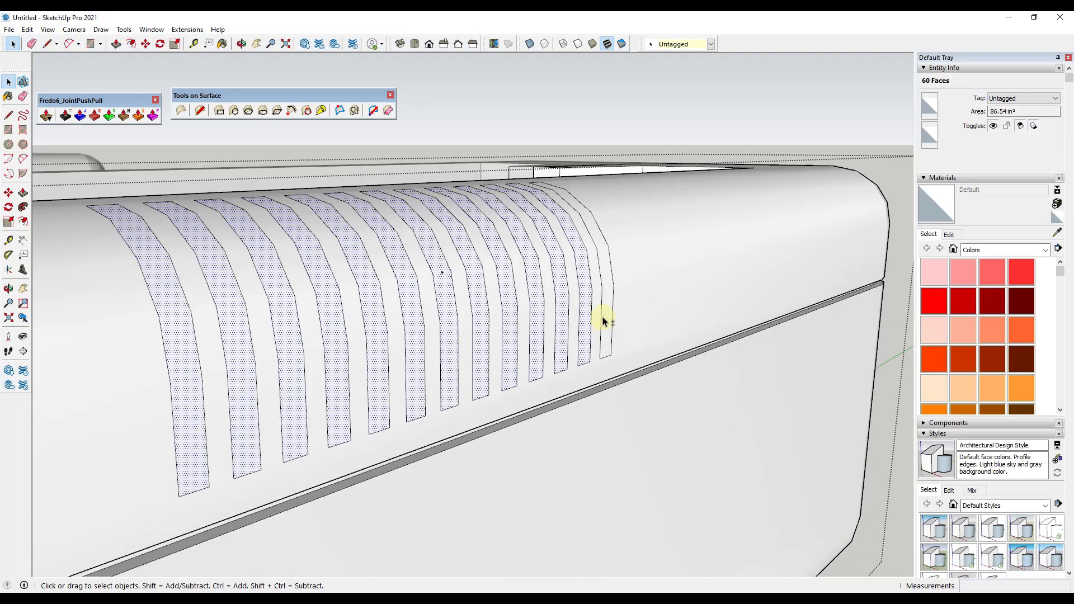
shift+click(609, 320)
scroll(629, 335, down, 4)
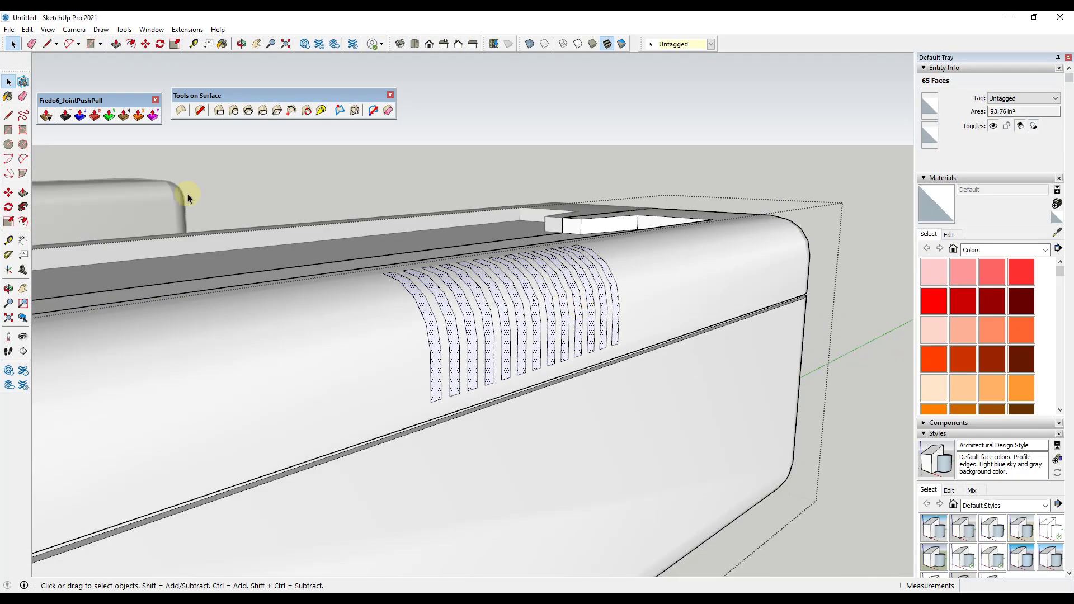
Try to Joint Push/Pull the selected strips about 7/16" outward, check a resulting rib, and undo back to the selected strips
click(46, 115)
middle_drag(453, 339, 501, 335)
click(523, 349)
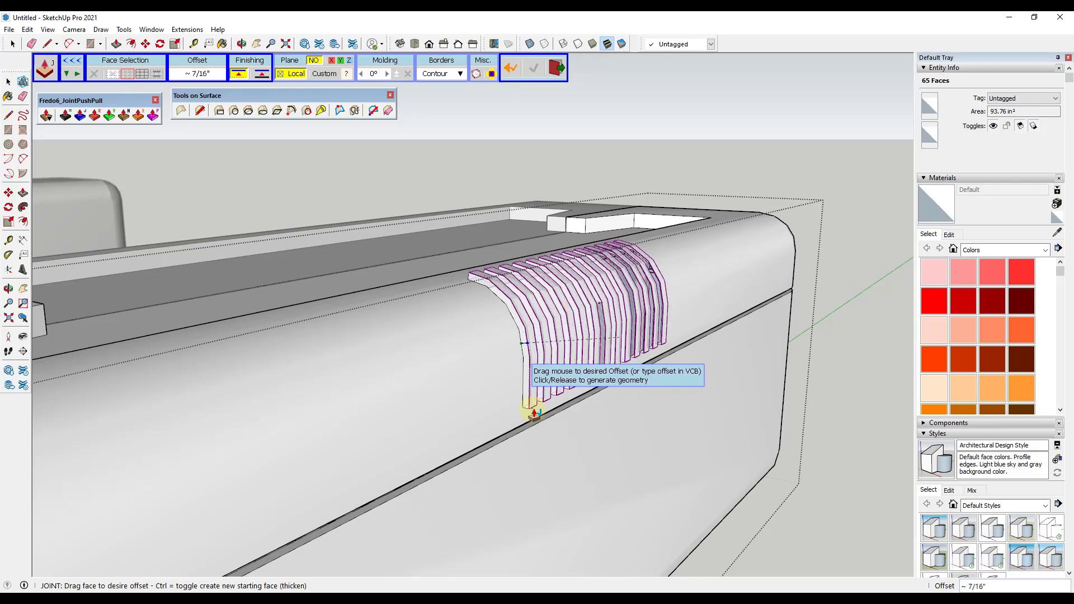
click(534, 413)
middle_drag(639, 473, 516, 434)
key(space)
click(460, 418)
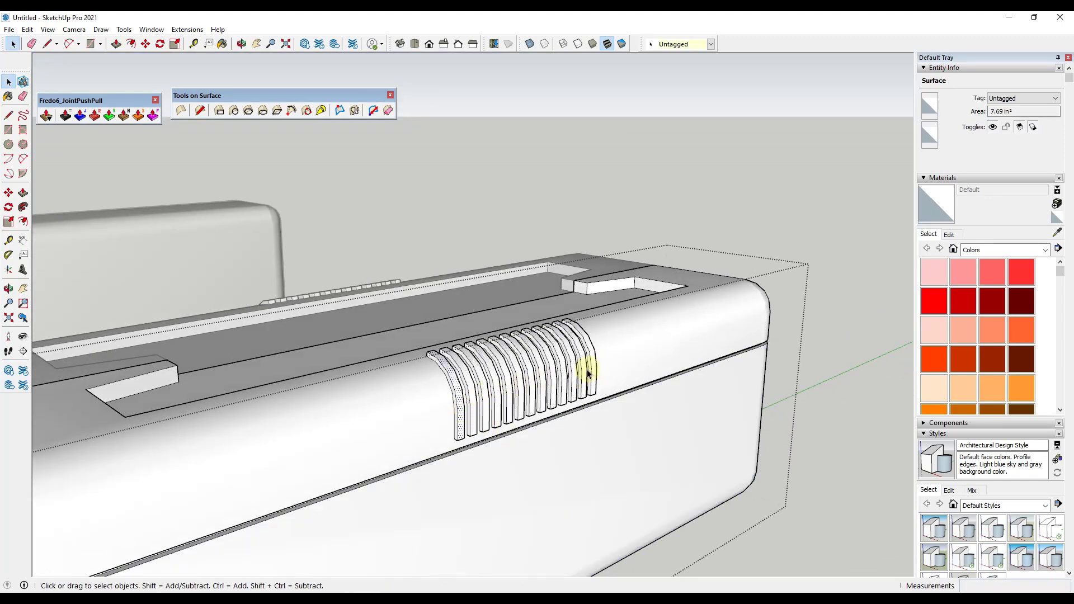
key(ctrl+z)
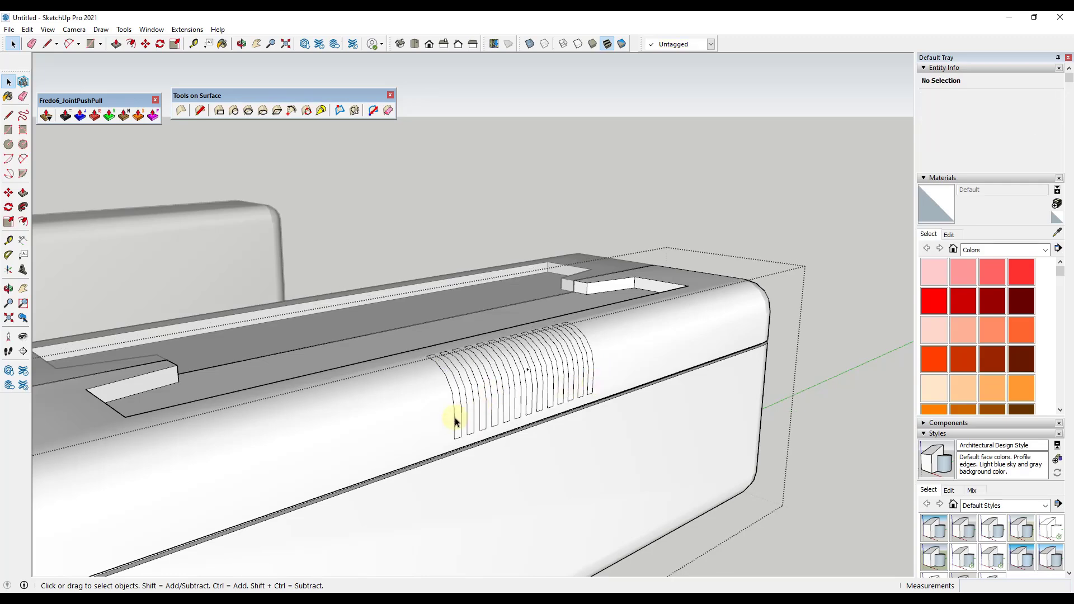
scroll(459, 418, up, 1)
scroll(460, 417, up, 1)
key(ctrl+z)
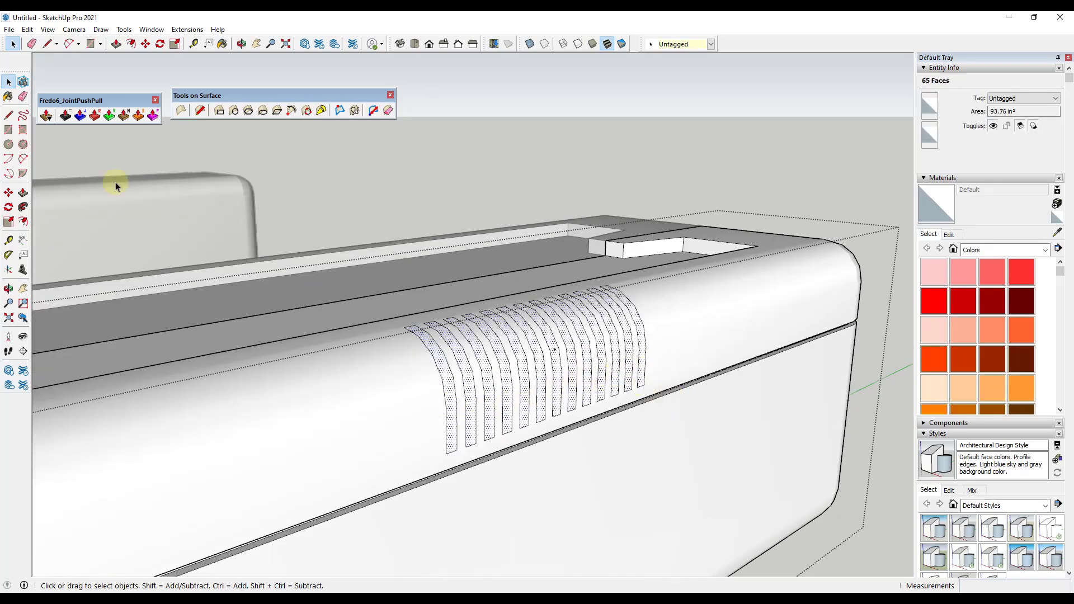
Toggle the first Misc. option of Joint Push/Pull, pull the strips about 1/2" outward into ribs, and check that they select as separate objects
click(65, 115)
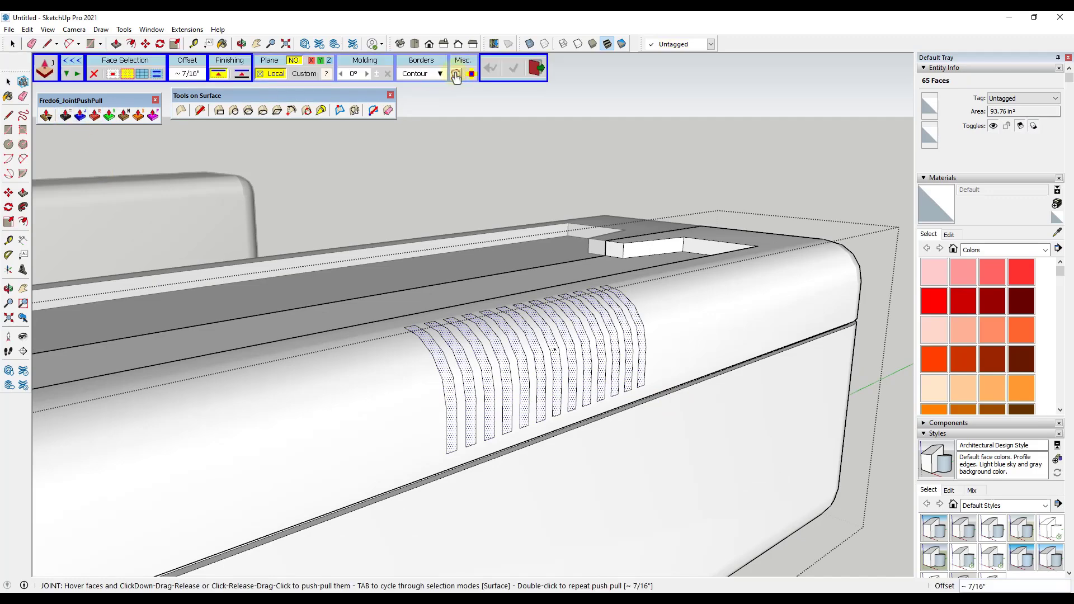
click(456, 395)
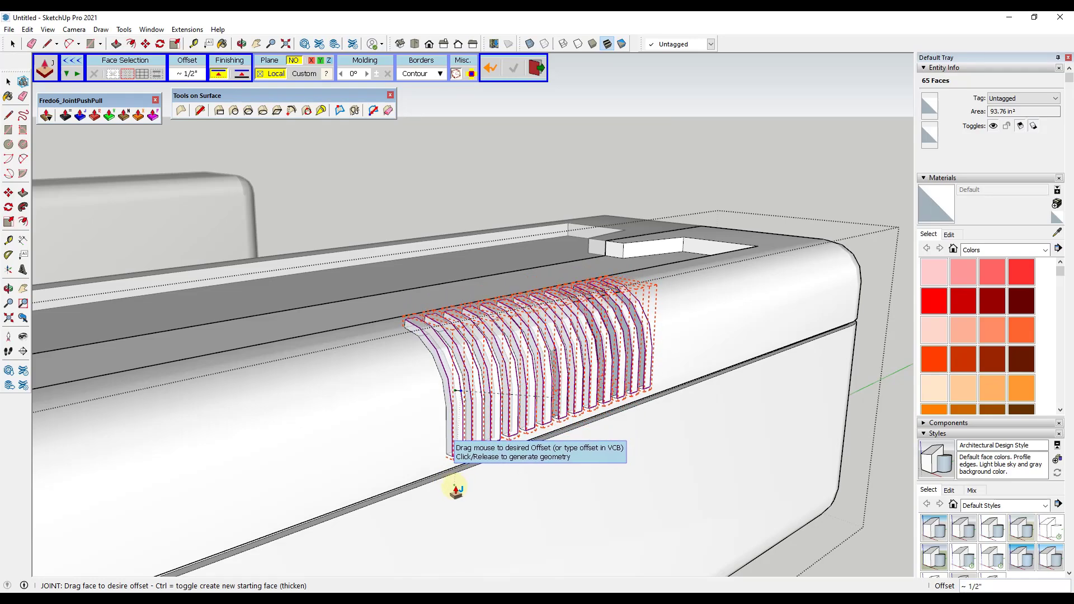
click(456, 491)
key(space)
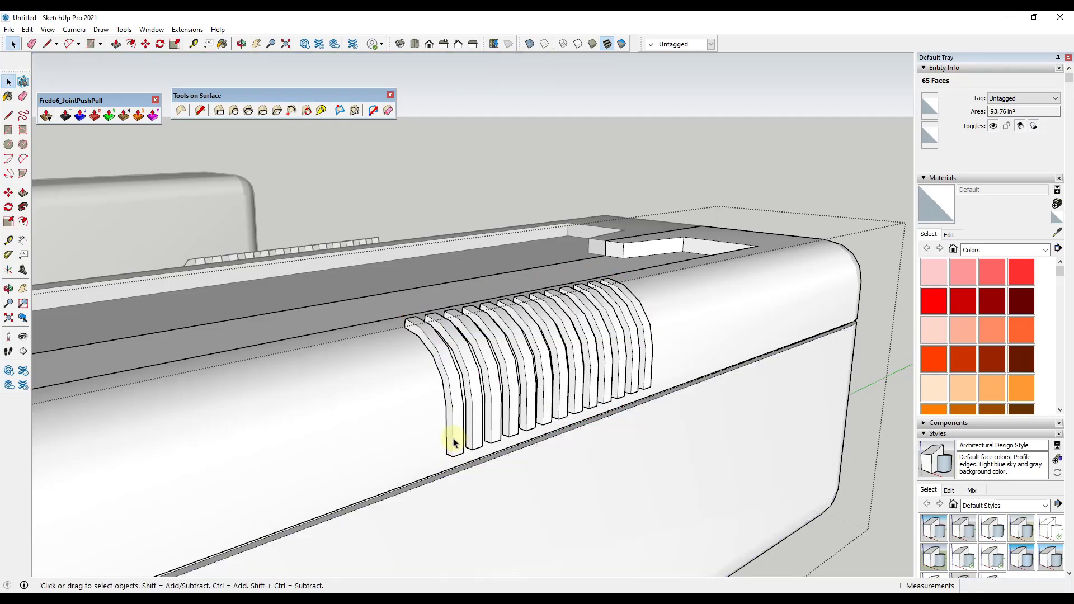
click(454, 442)
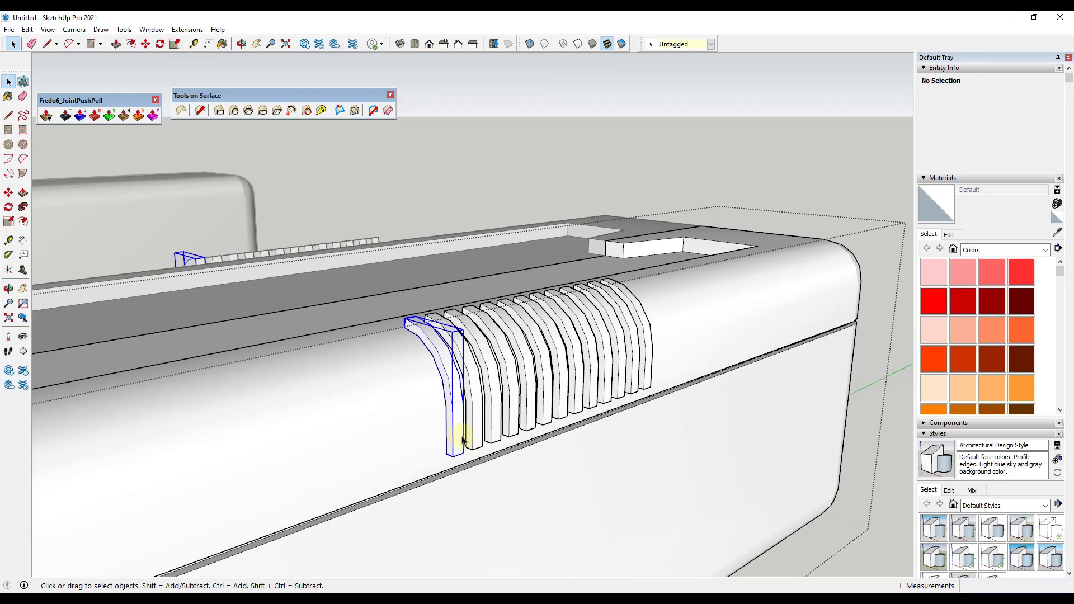
shift+click(515, 420)
Try painting Color M03 on a rib from outside the component, undo the paint, and reopen the box half for editing
click(673, 192)
scroll(971, 331, down, 10)
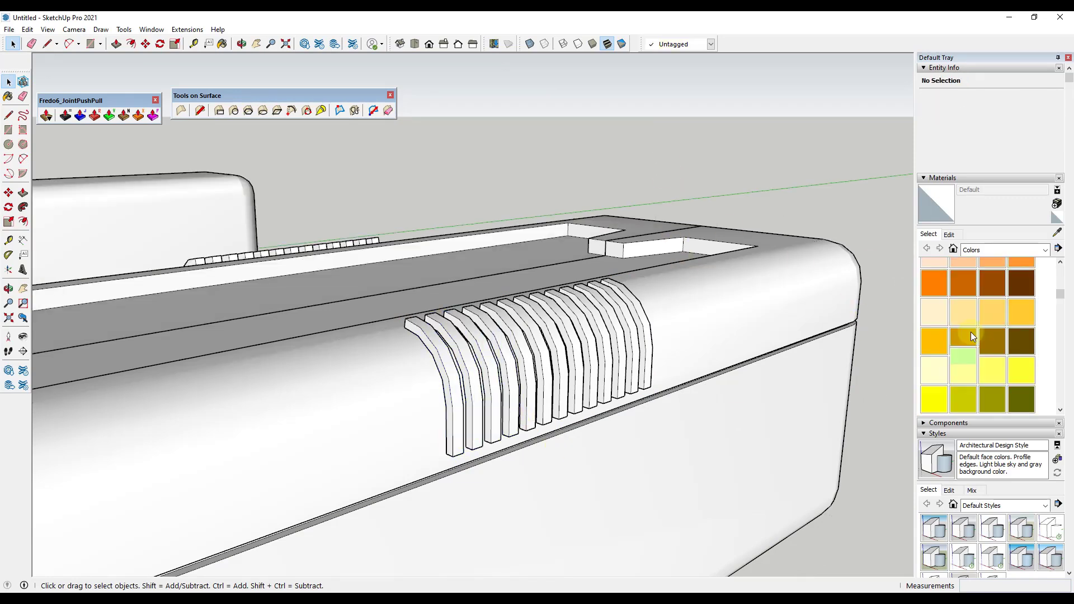
scroll(999, 344, down, 2)
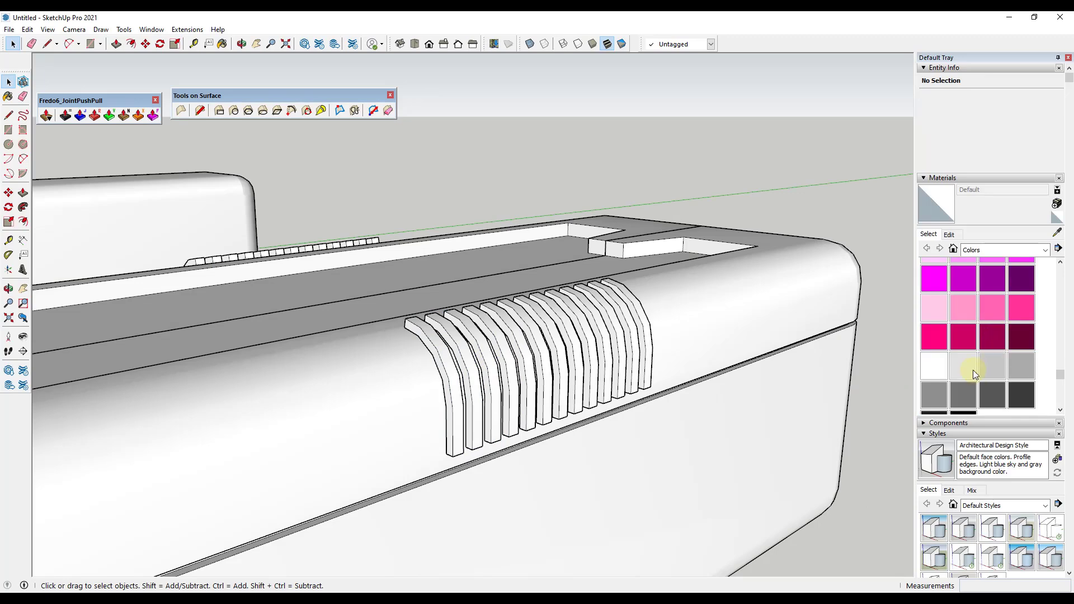
click(1019, 368)
click(459, 401)
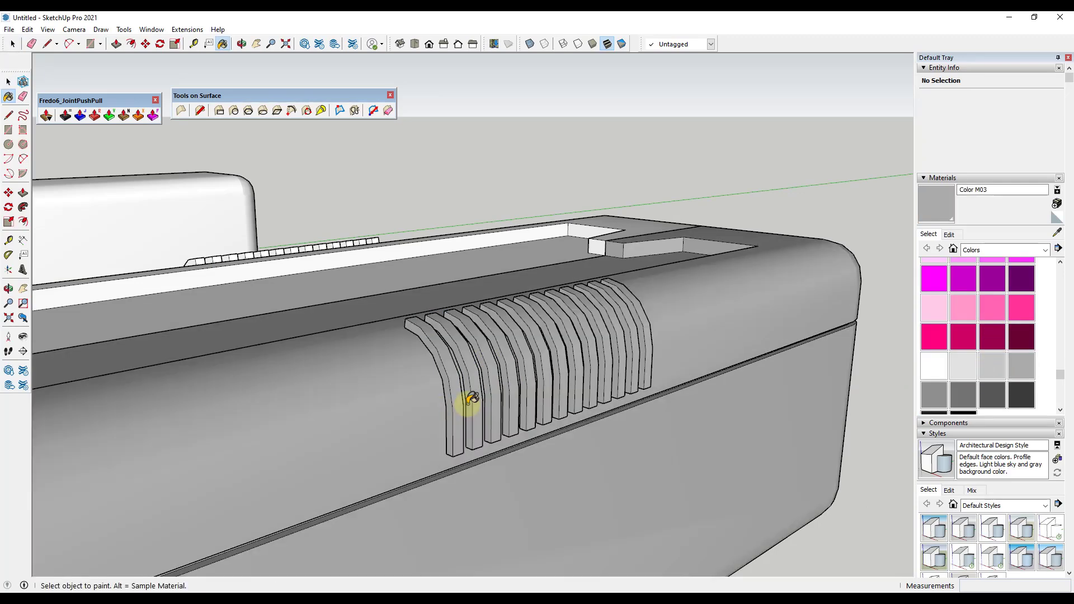
key(ctrl+z)
key(space)
double_click(456, 403)
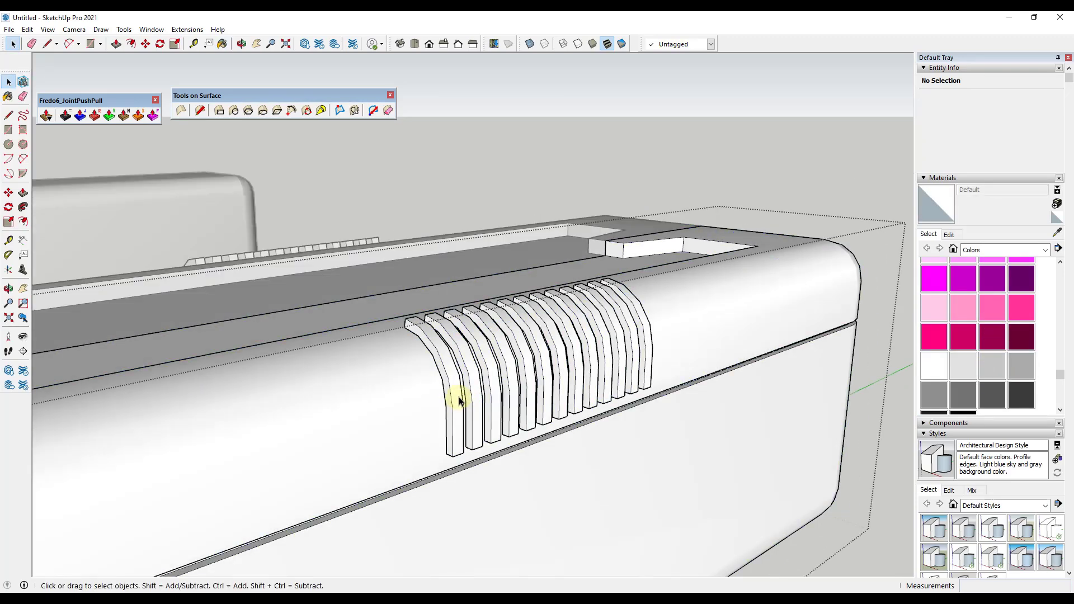
Paint each raised rib on the rounded edge with Color M03 and close the box half component
click(455, 403)
click(1019, 368)
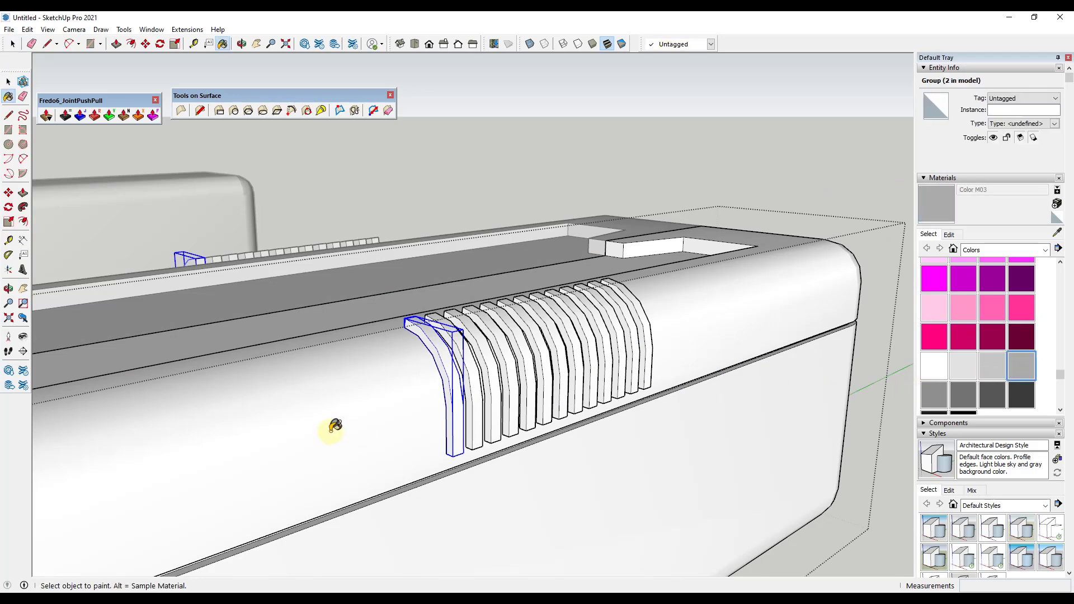
click(450, 421)
click(484, 408)
click(504, 408)
click(518, 402)
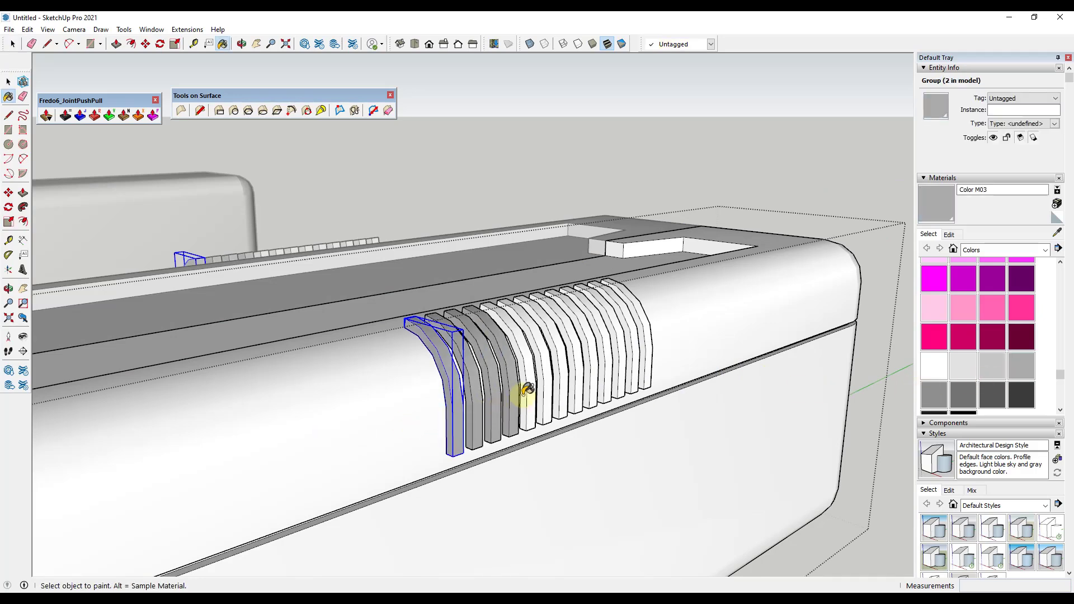
click(533, 393)
click(551, 385)
click(565, 379)
click(577, 376)
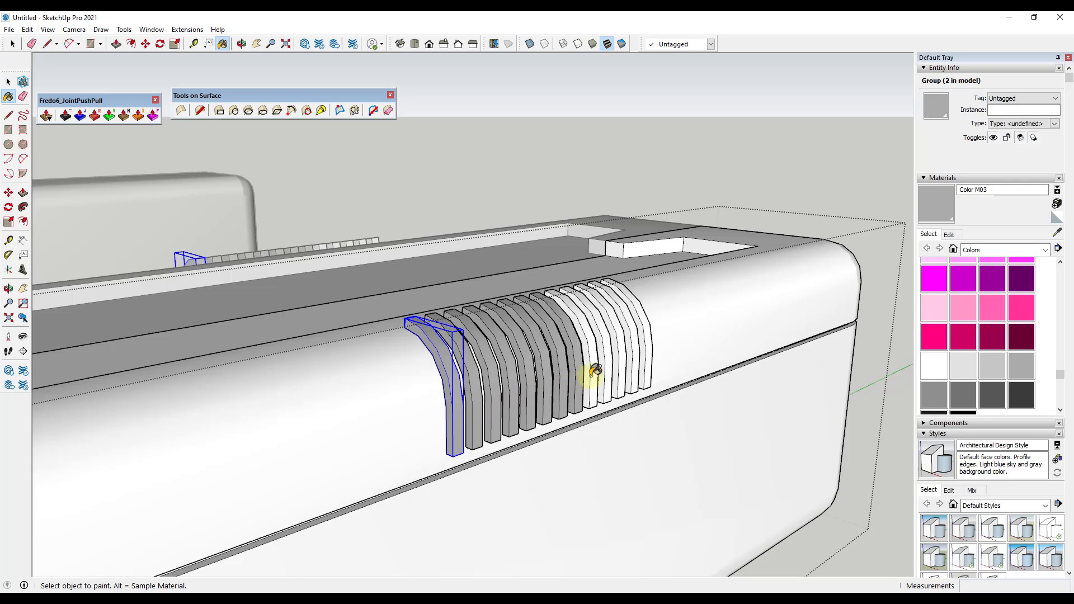
click(591, 371)
click(613, 365)
click(625, 358)
click(637, 354)
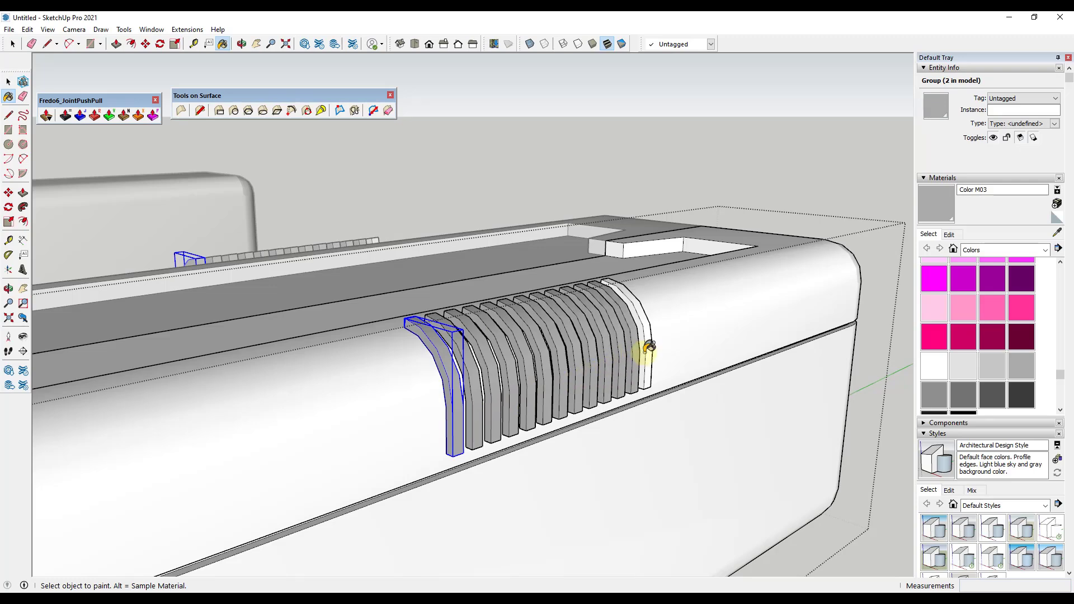
click(645, 350)
key(space)
scroll(576, 422, down, 5)
click(648, 233)
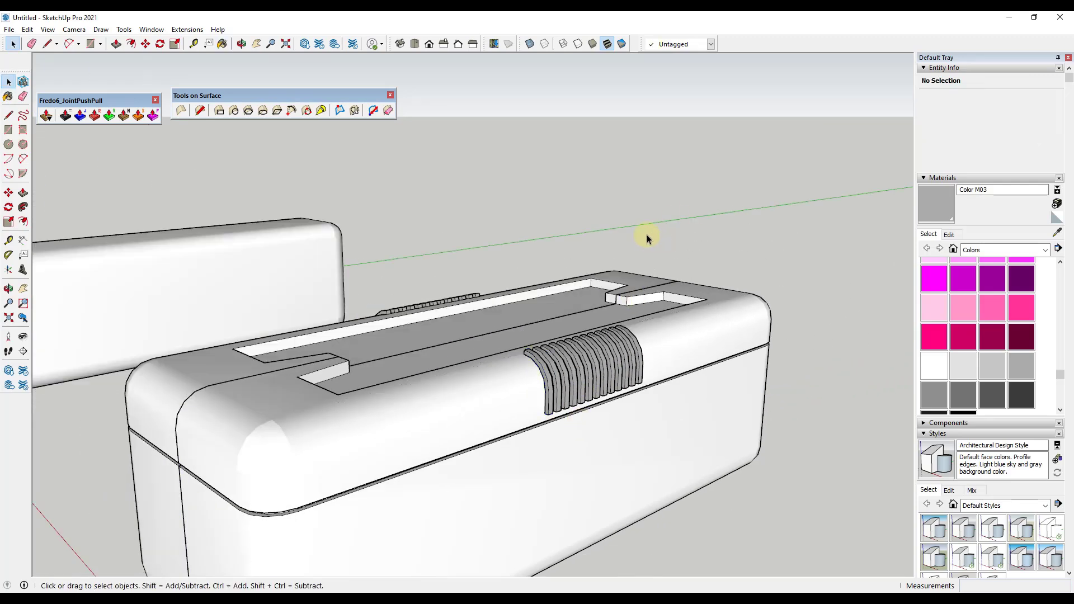
Reopen the box half and draw a surface rectangle with a half width of about 1 9/16" on the rounded edge beside the ribs
scroll(630, 291, up, 3)
scroll(547, 330, up, 2)
triple_click(543, 335)
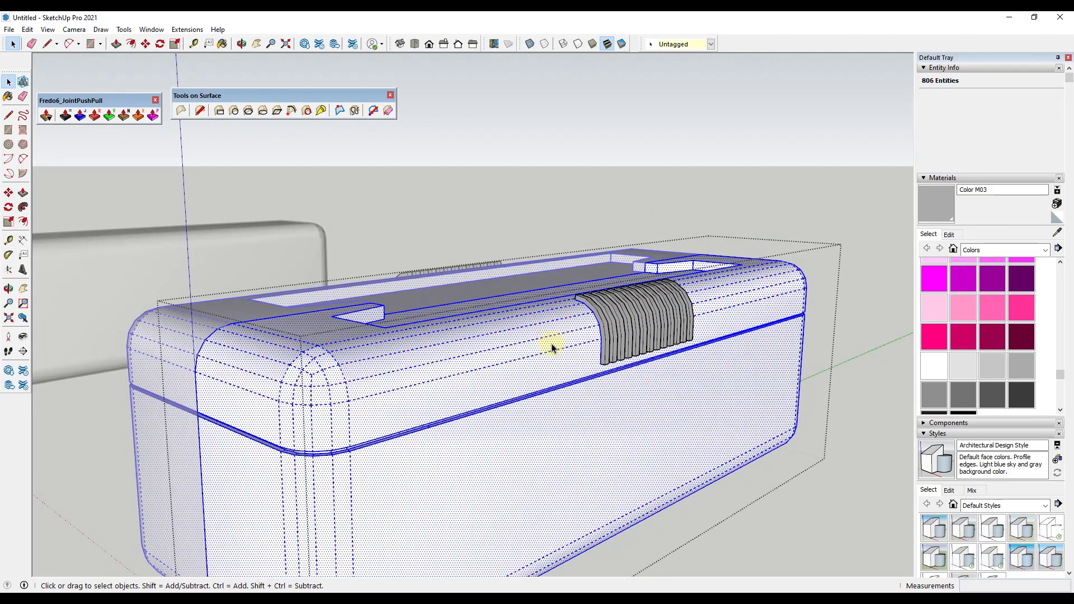
click(552, 347)
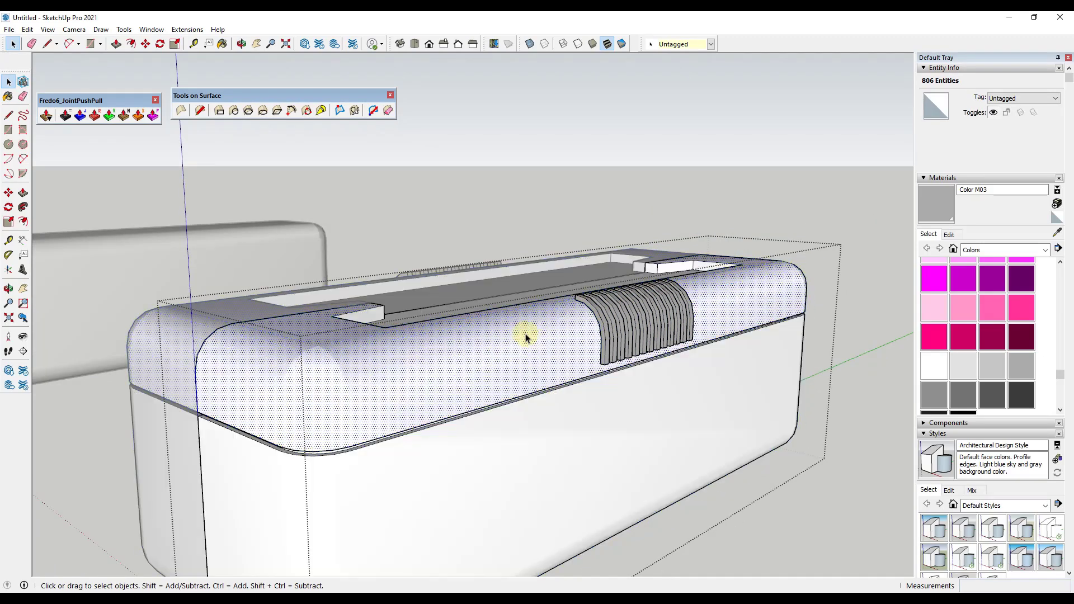
click(220, 112)
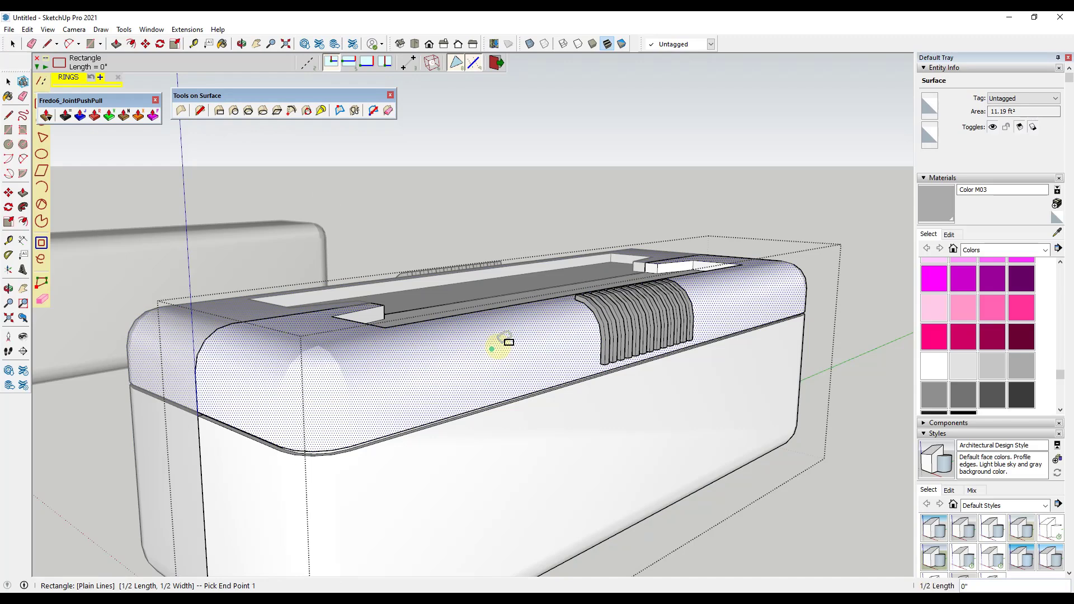
click(573, 345)
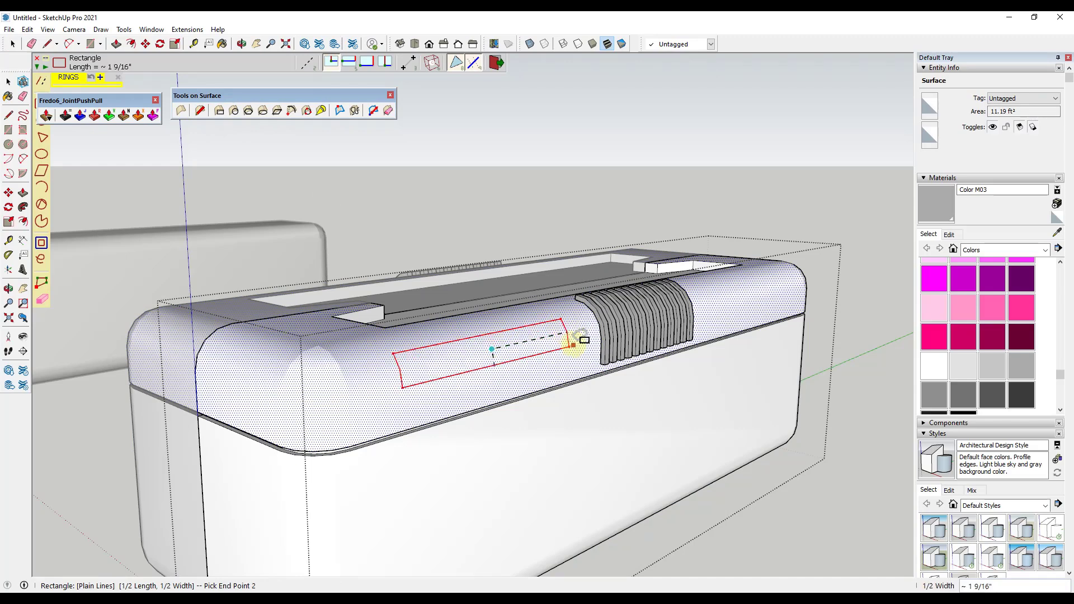
key(Escape)
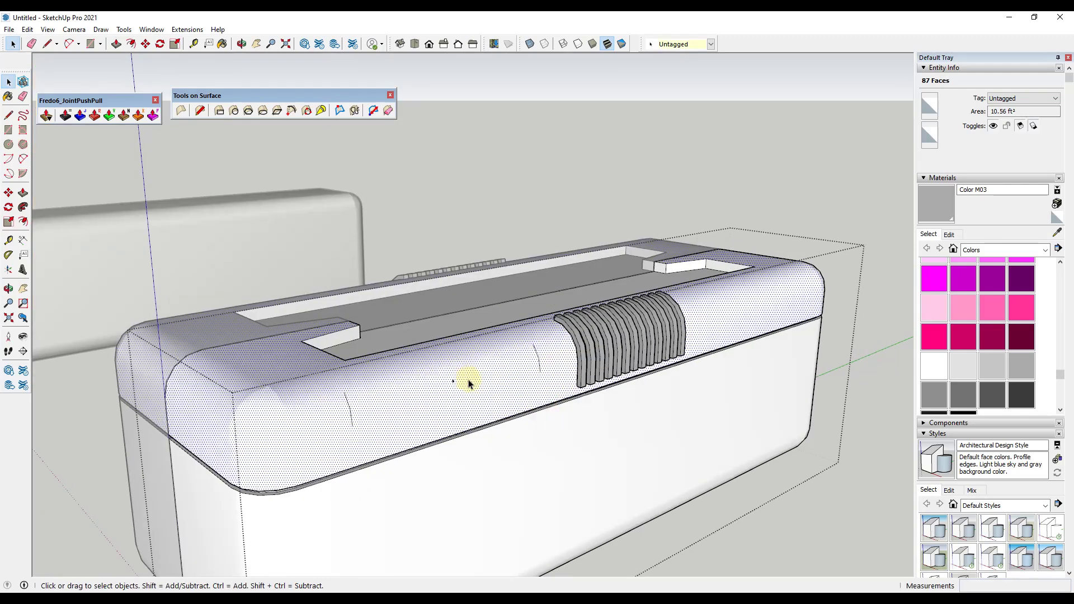
middle_drag(578, 376, 470, 379)
click(447, 380)
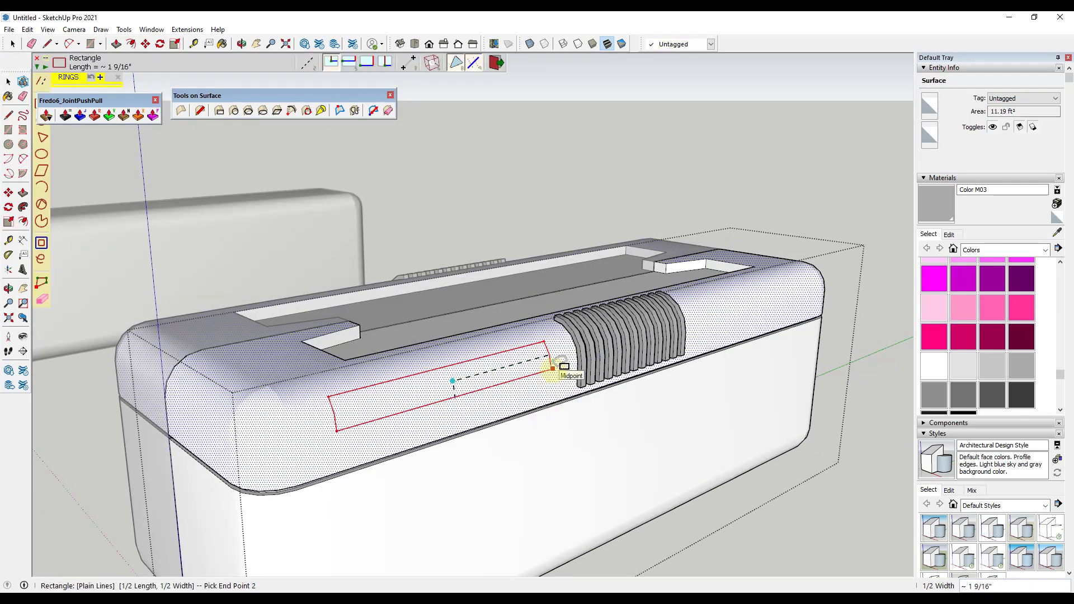
key(space)
middle_drag(407, 407, 458, 405)
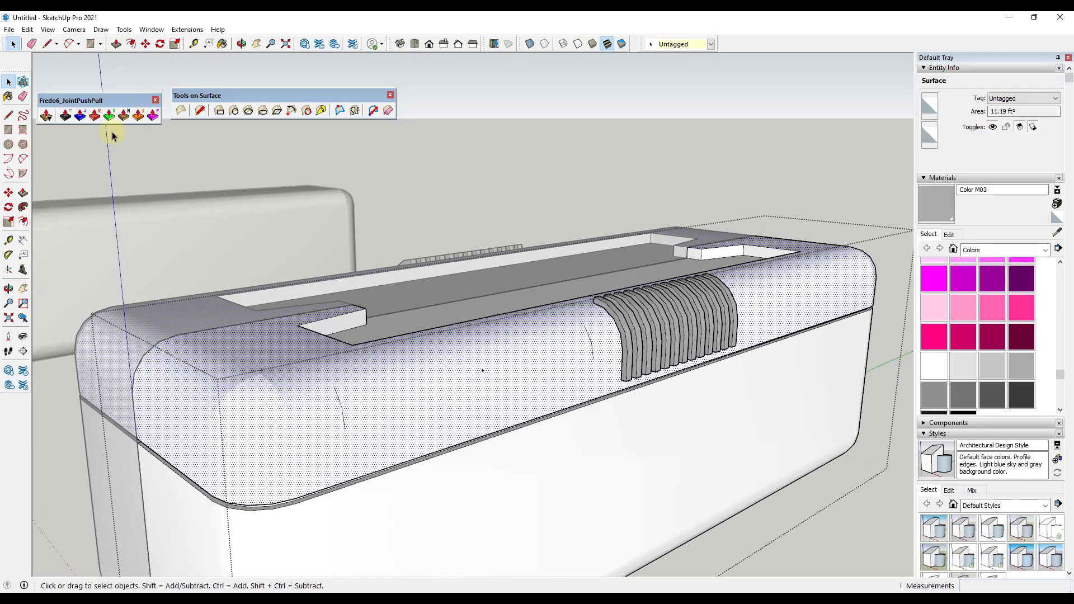
Show hidden geometry, draw the rectangle's two missing long edges between its curved ends, and hide the hidden geometry again
click(48, 29)
click(67, 71)
middle_drag(427, 386, 335, 395)
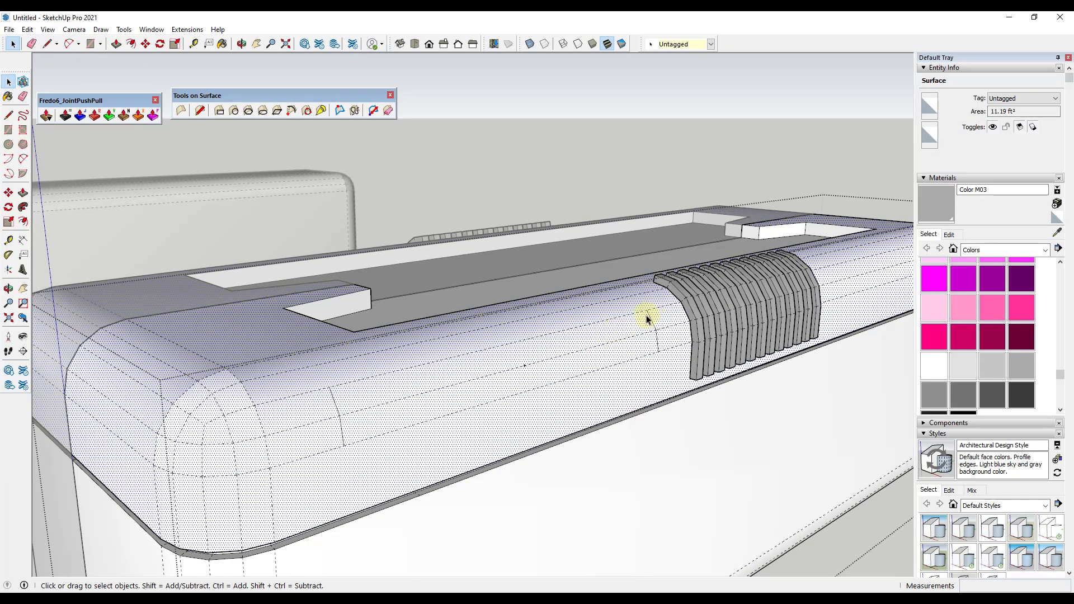
key(l)
click(329, 387)
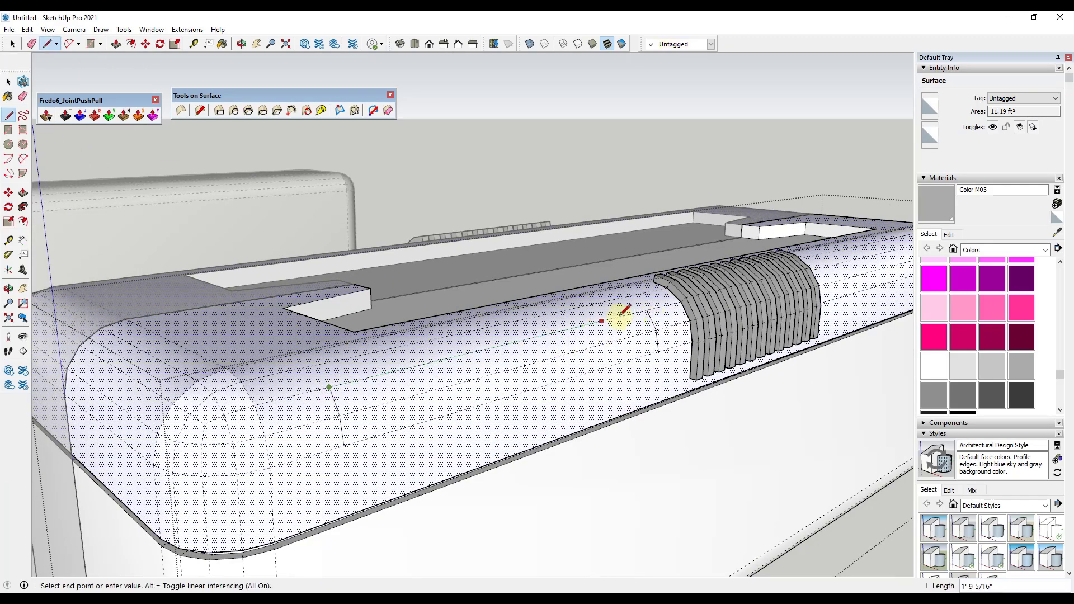
click(647, 307)
click(343, 446)
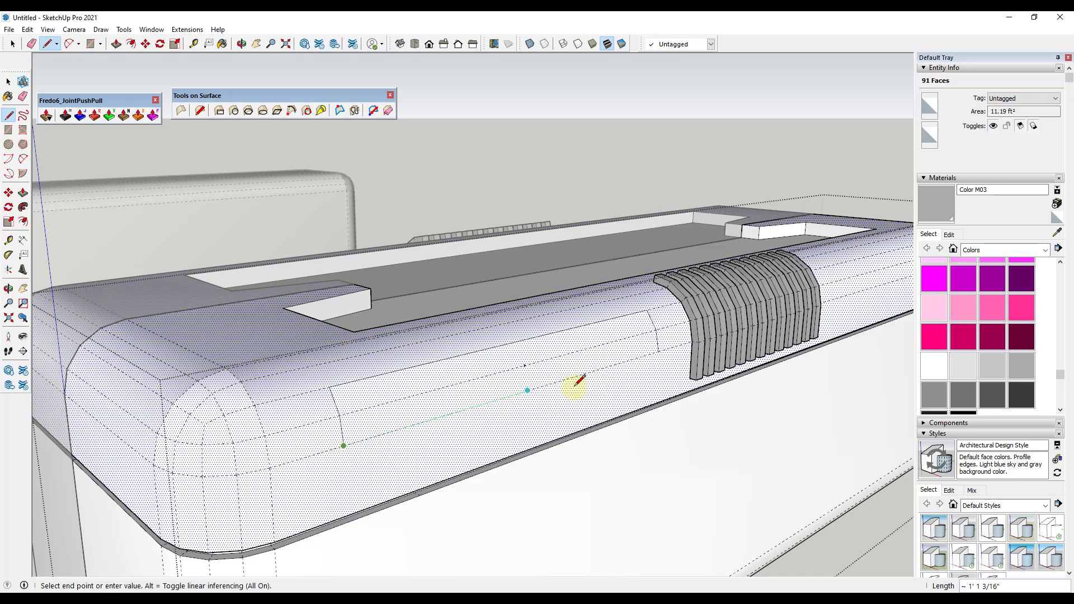
click(660, 350)
key(space)
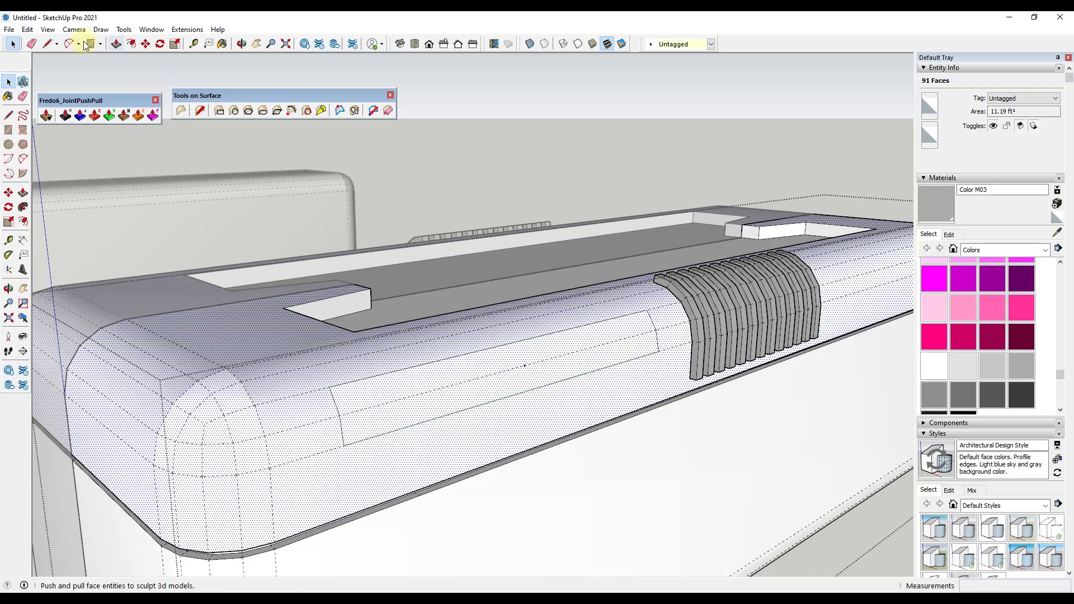
click(47, 29)
click(63, 71)
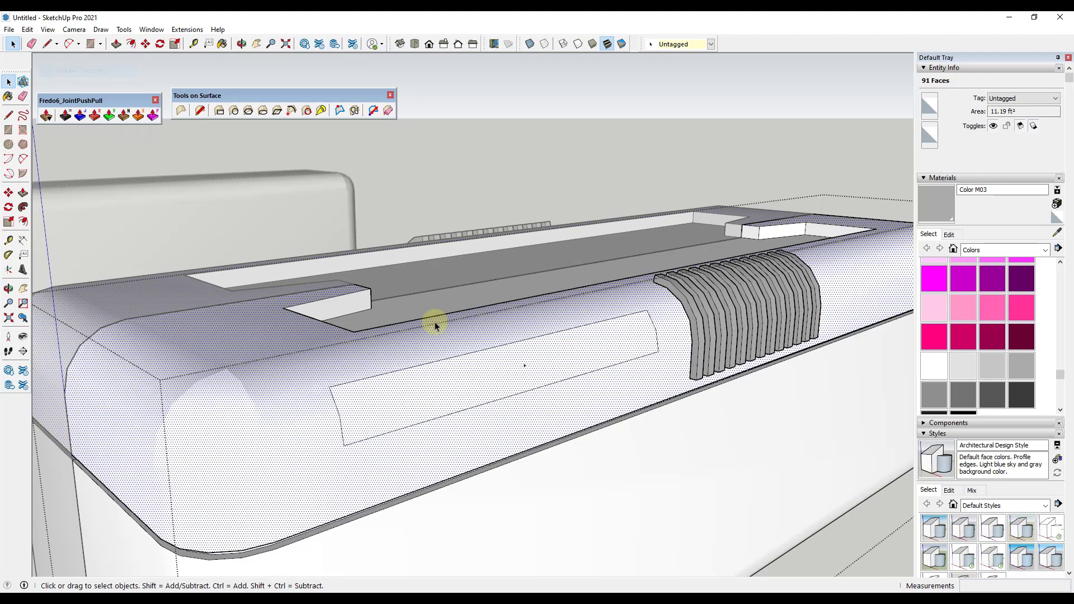
Copy the closed rectangular surface along the rounded edge to the other side of the ribs
click(454, 395)
scroll(448, 396, down, 10)
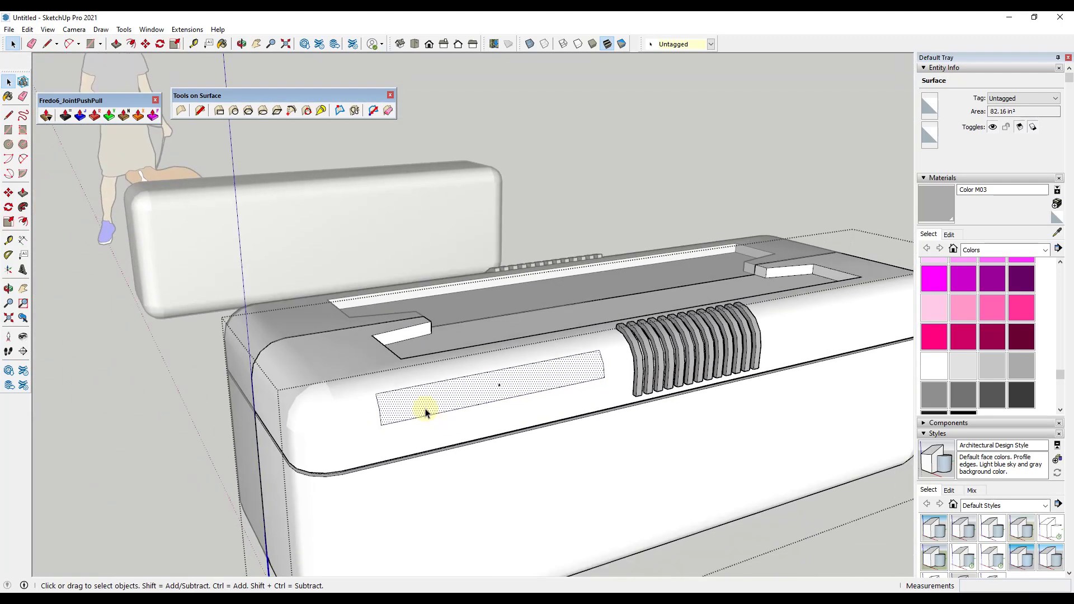
key(m)
click(472, 393)
key(ctrl)
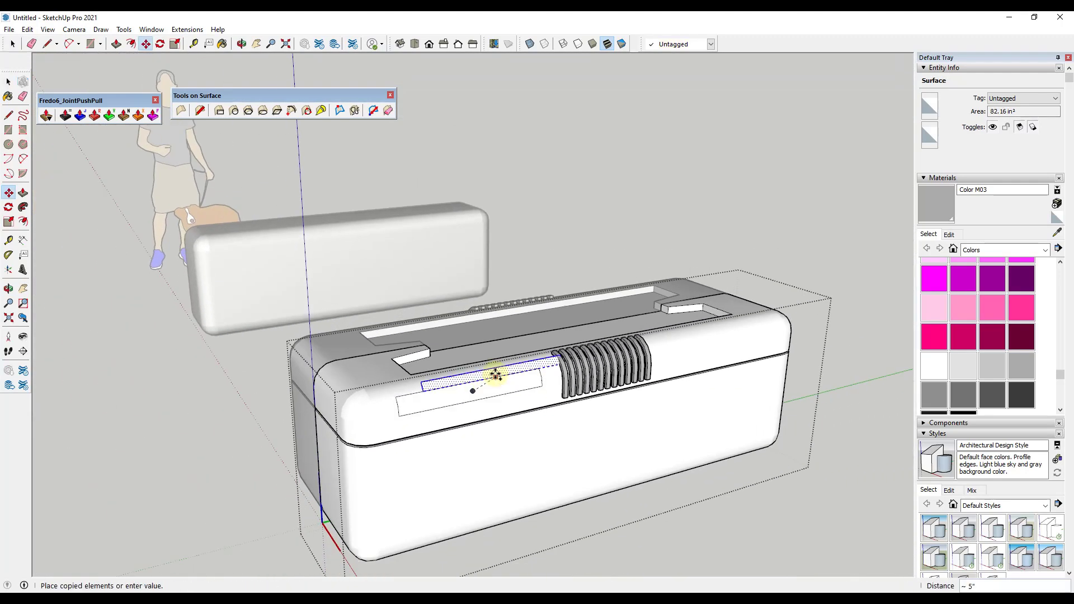
click(726, 340)
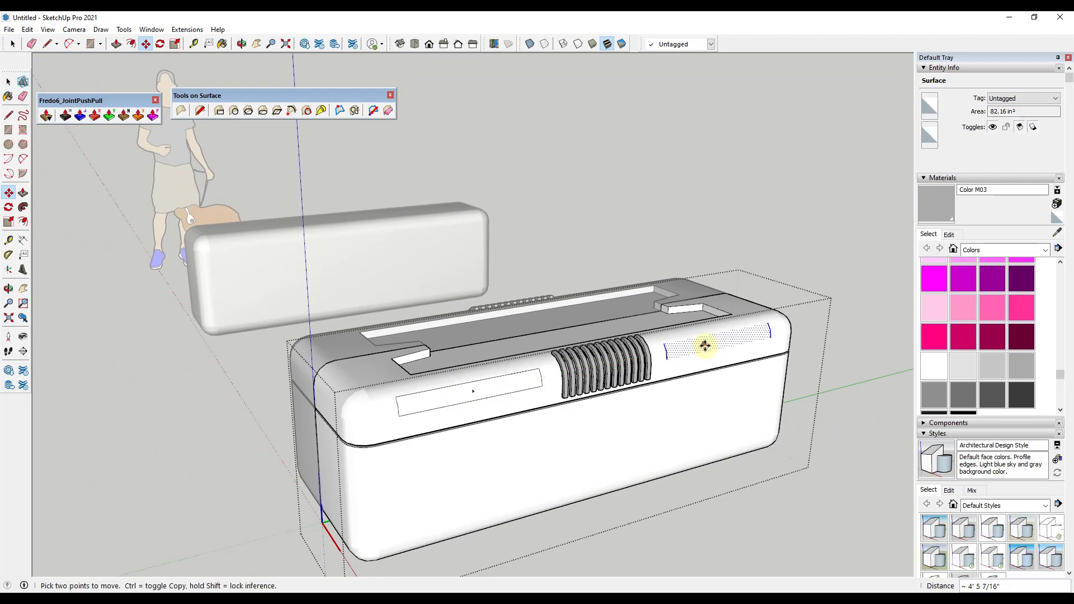
With the first Misc. option of Joint Push/Pull toggled, push both rectangular surfaces beside the ribs about 1" inward into recesses
key(space)
shift+click(496, 391)
middle_drag(498, 390, 546, 319)
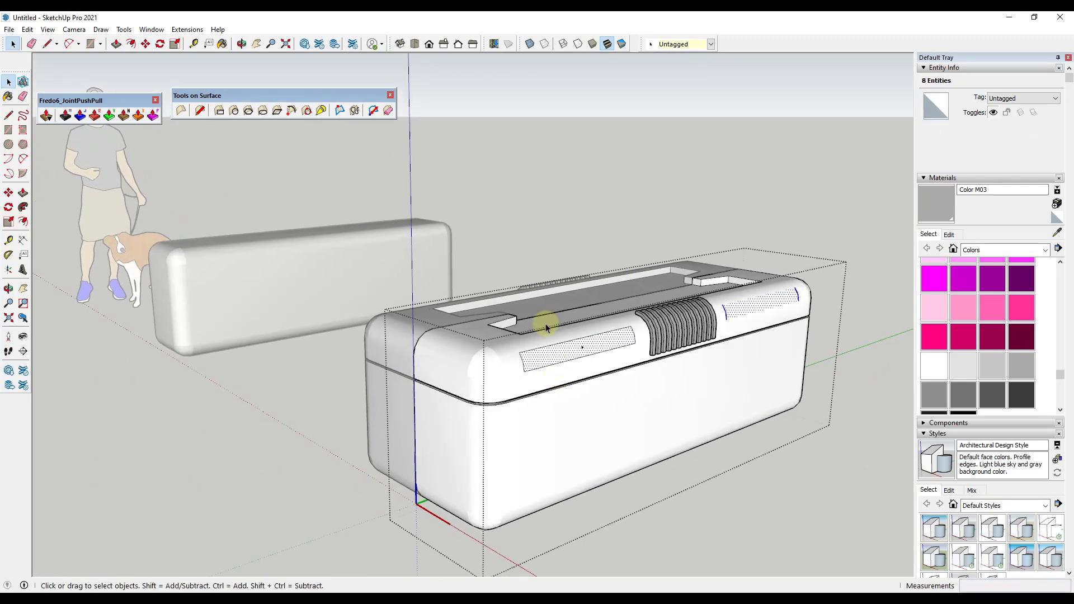
click(80, 116)
click(752, 315)
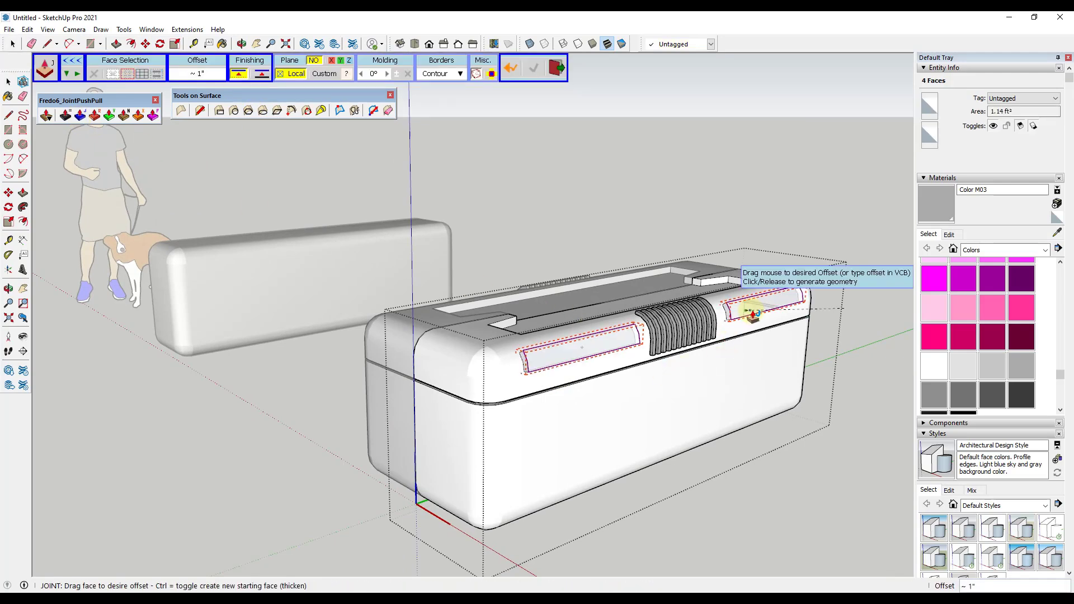
click(753, 314)
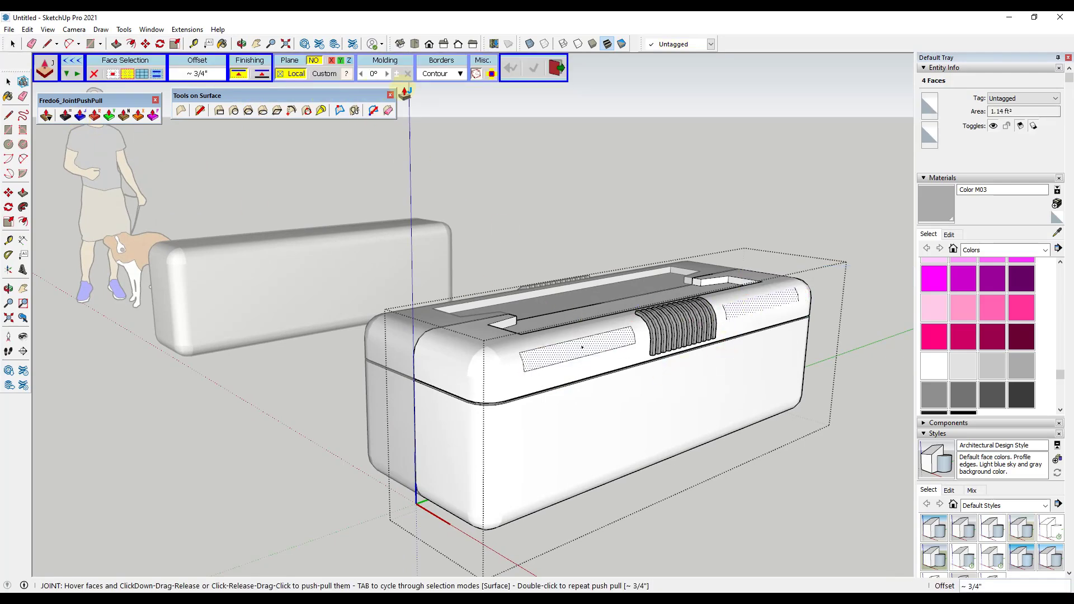
click(754, 309)
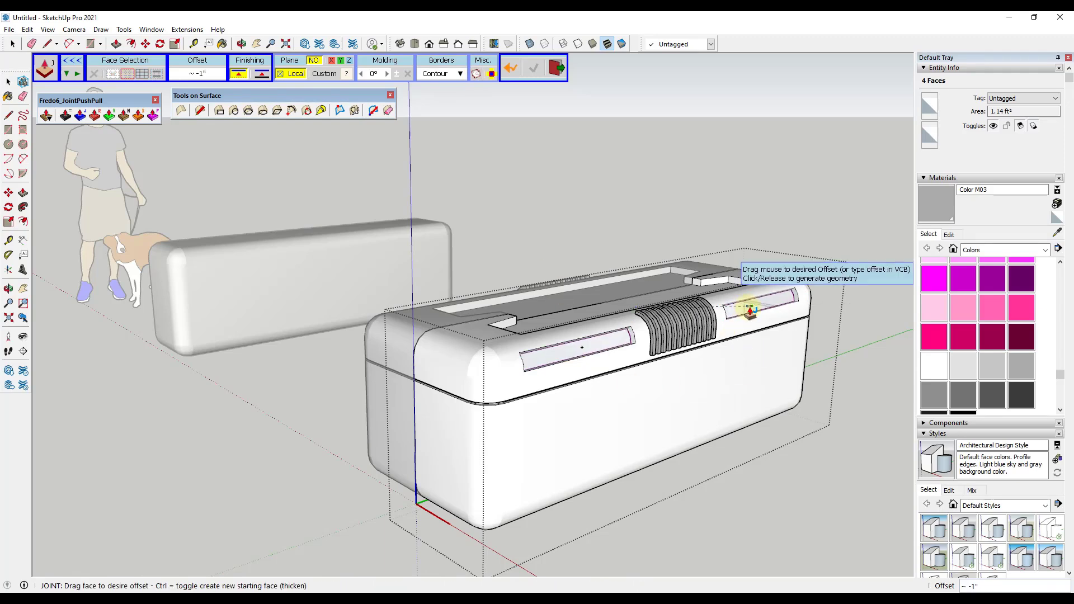
click(750, 311)
key(space)
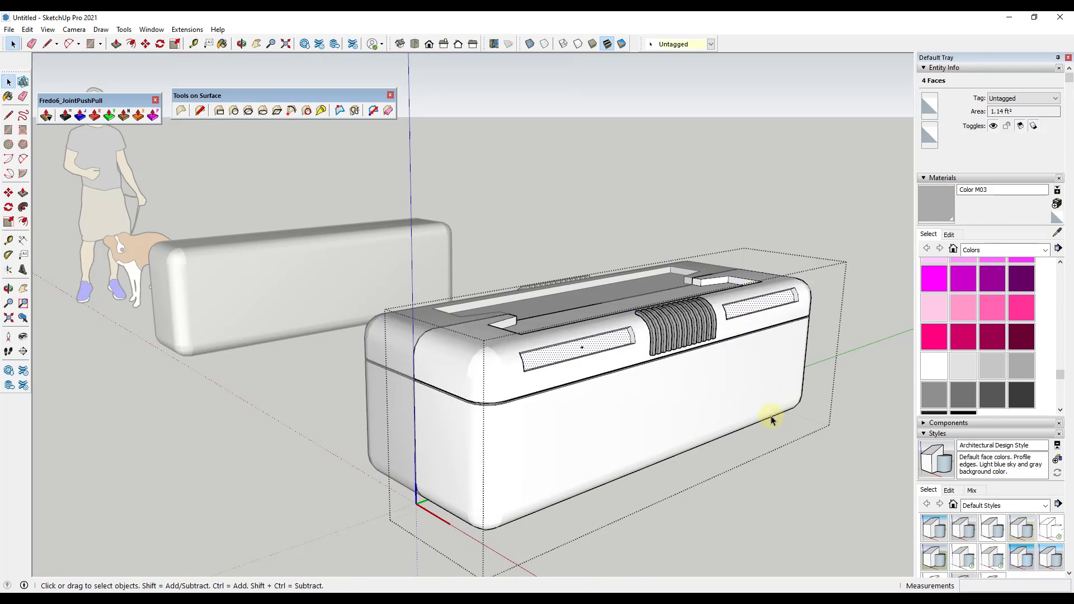
Draw a surface rectangle wrapping the near rounded vertical corner below the groove, with a half width of about 6 1/16"
scroll(772, 442, down, 1)
middle_drag(802, 430, 783, 404)
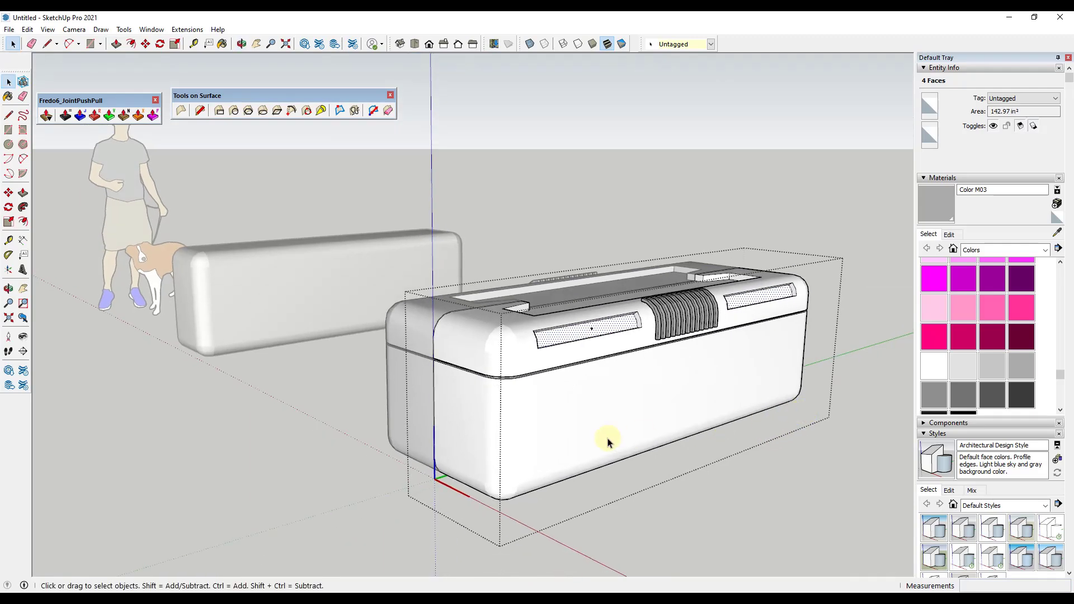
scroll(726, 386, up, 1)
middle_drag(655, 403, 470, 380)
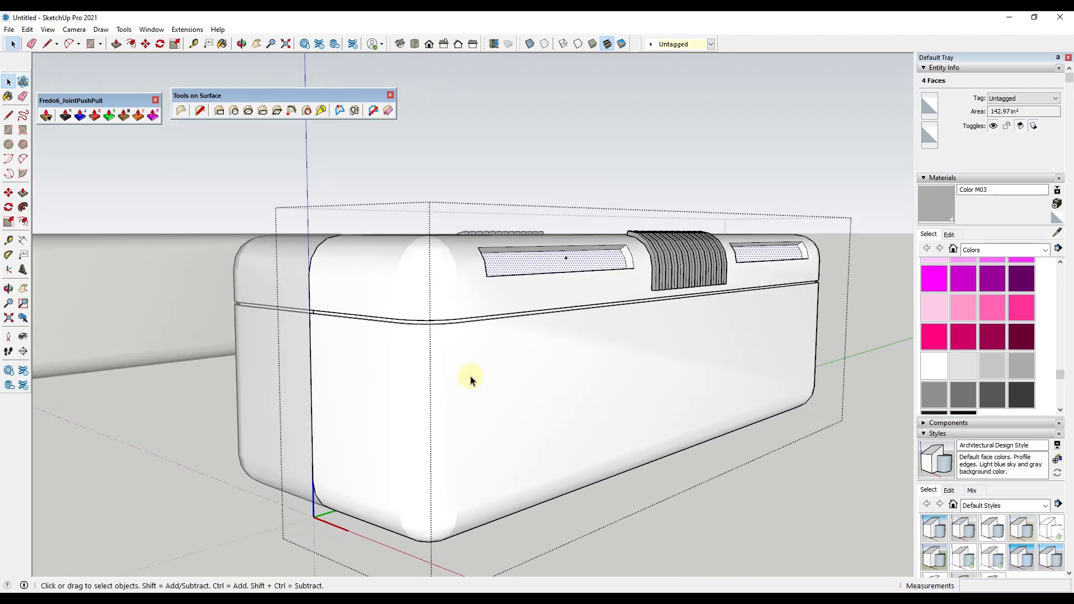
click(220, 110)
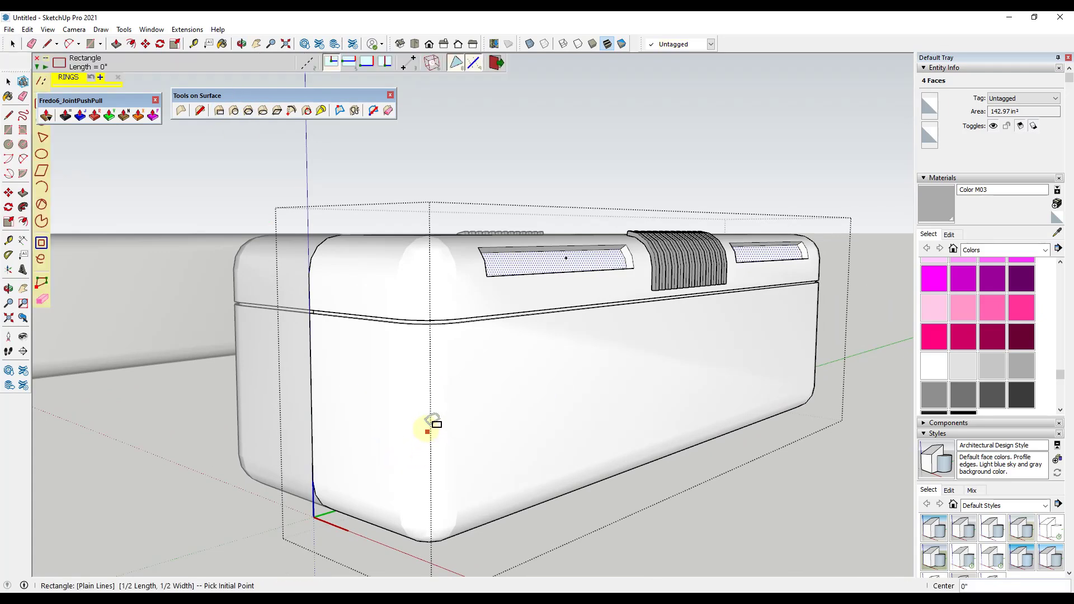
click(457, 417)
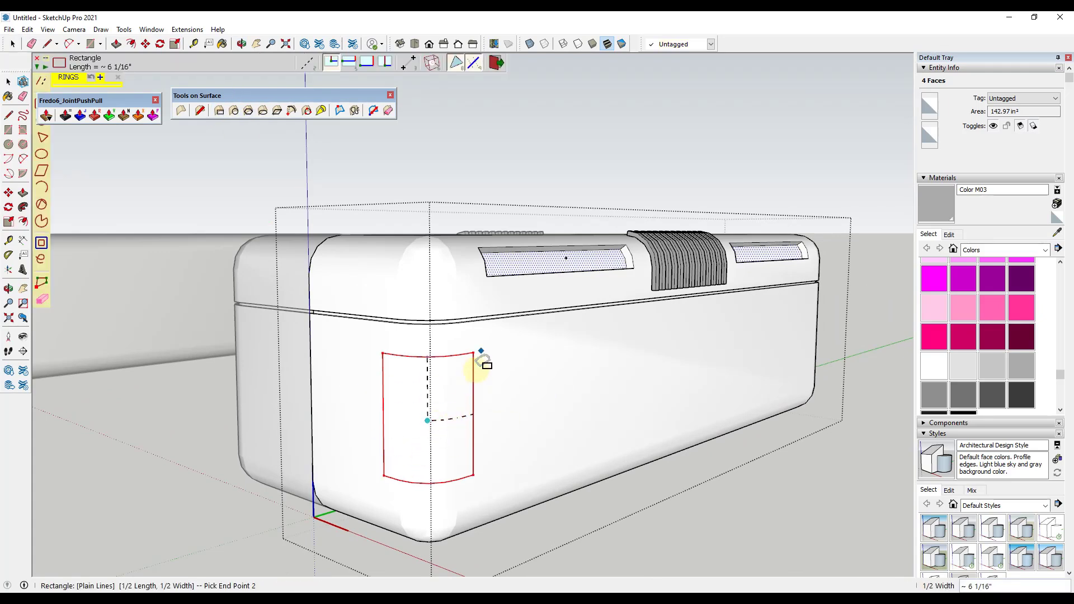
click(476, 359)
Draw a matching surface rectangle around the opposite rounded vertical corner, about 5 1/2" half length and 7 13/16" half width
middle_drag(492, 427, 300, 437)
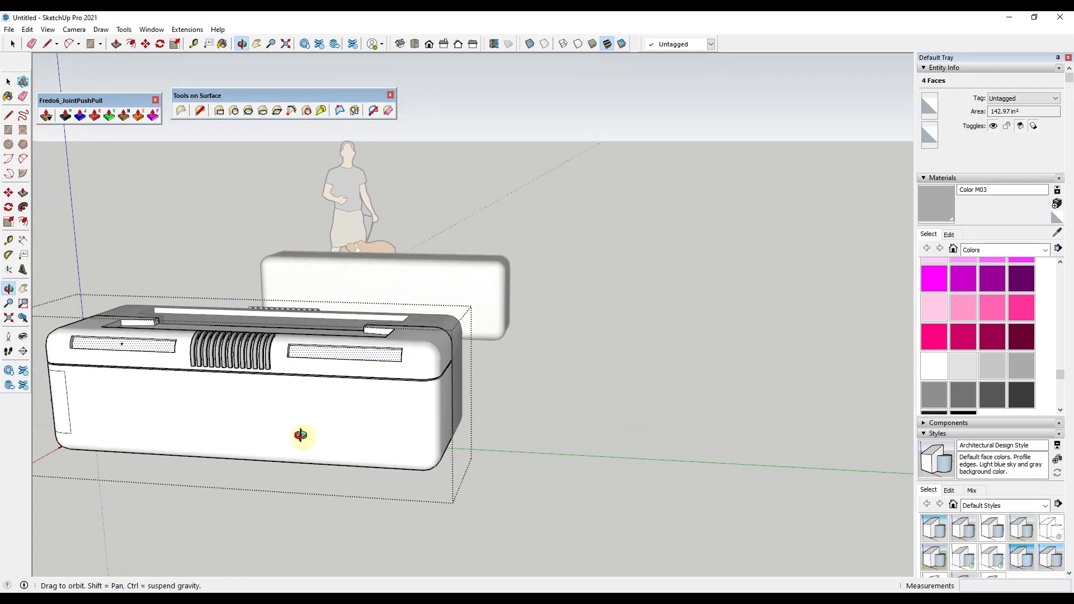
click(424, 418)
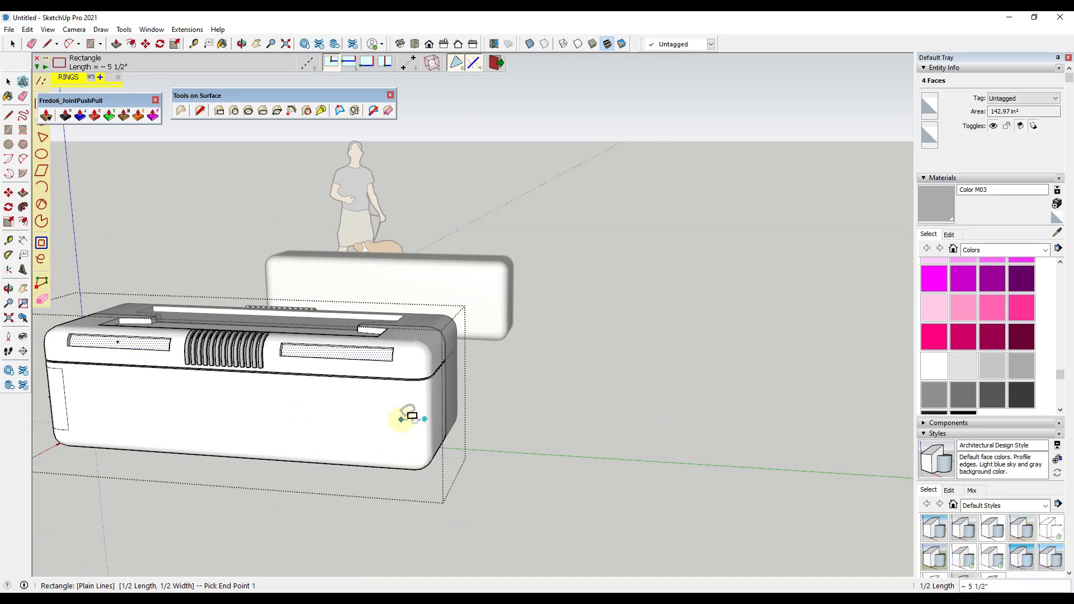
click(402, 419)
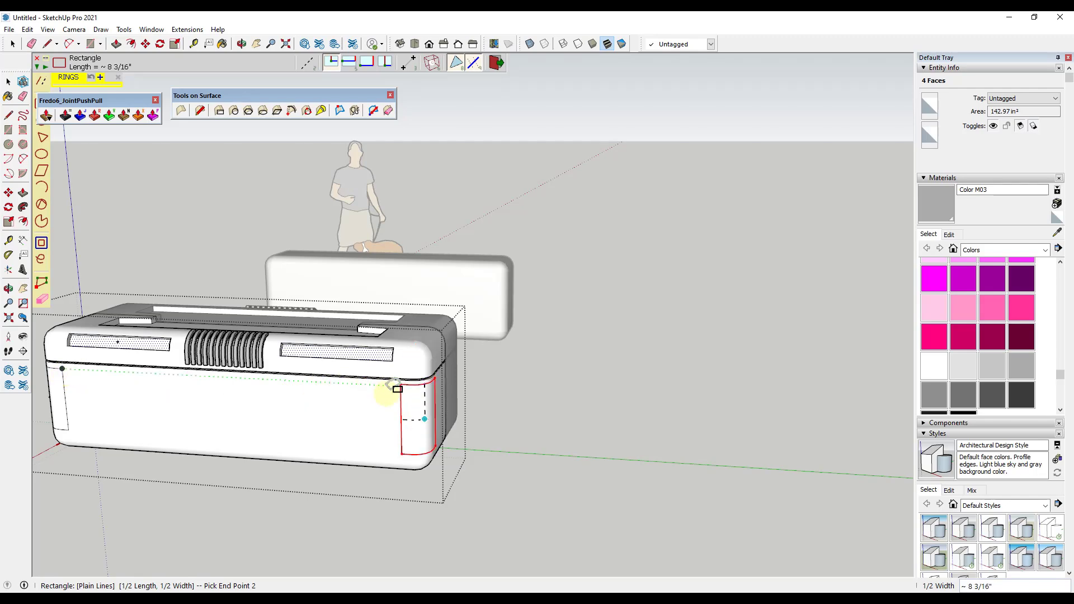
click(414, 395)
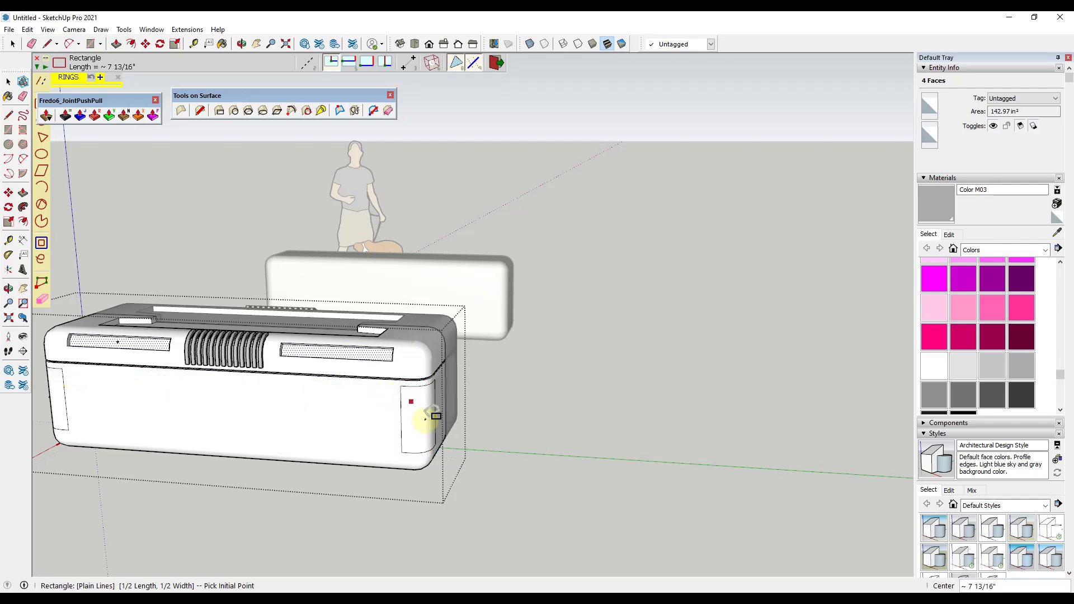
key(space)
Select both rectangular surfaces that wrap the rounded vertical corners
scroll(240, 444, down, 3)
middle_drag(241, 443, 442, 423)
click(442, 423)
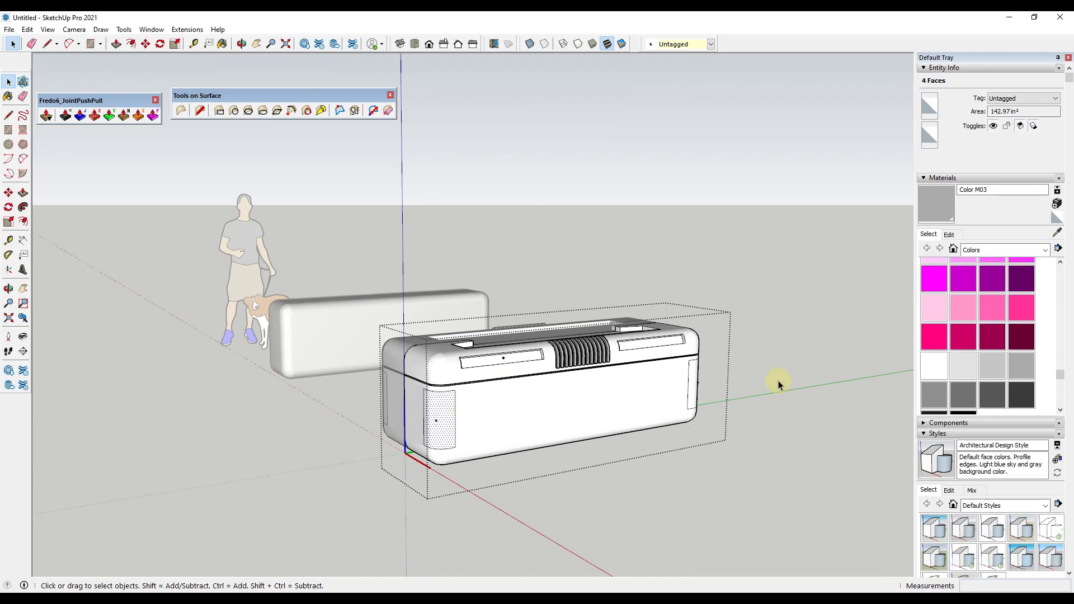
ctrl+click(693, 381)
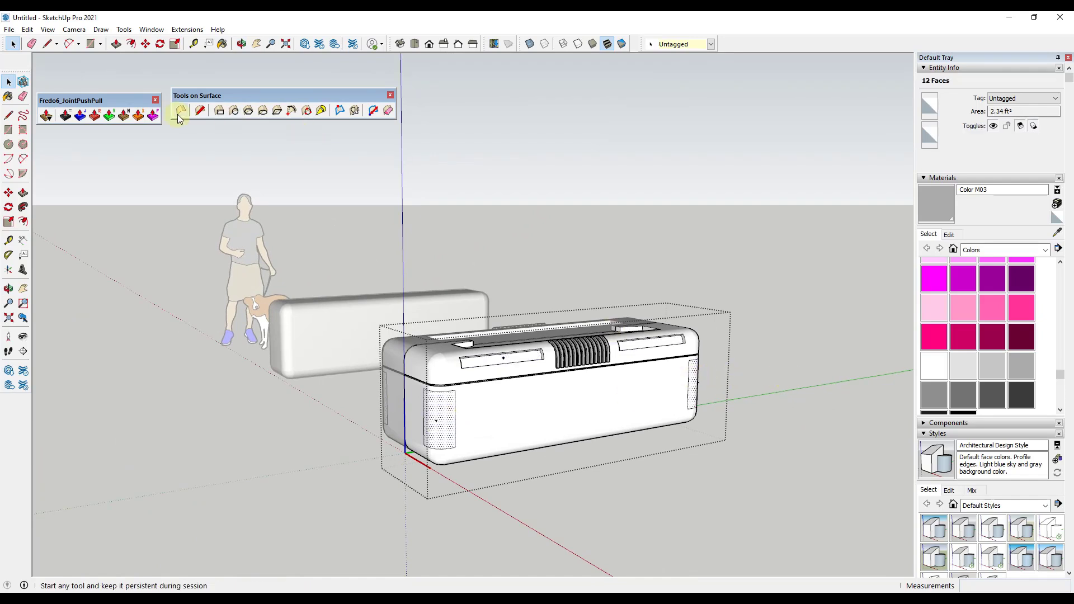
Pull both surface rectangles wrapping the vertical corners outward with Joint Push/Pull to form raised corner guards
click(66, 115)
drag(697, 383, 701, 390)
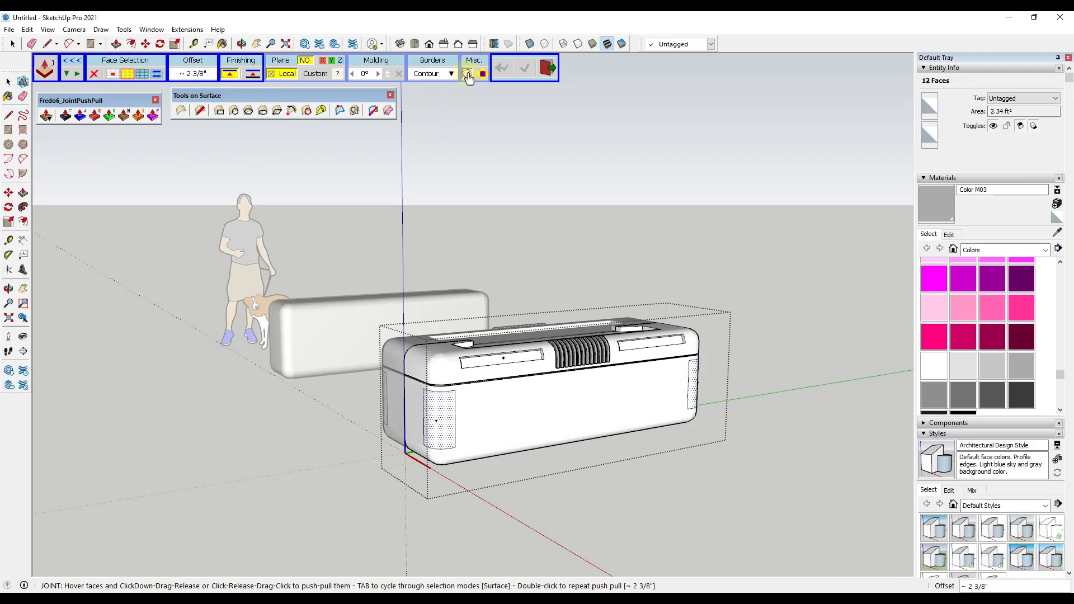
drag(698, 401, 683, 469)
key(space)
scroll(587, 360, up, 3)
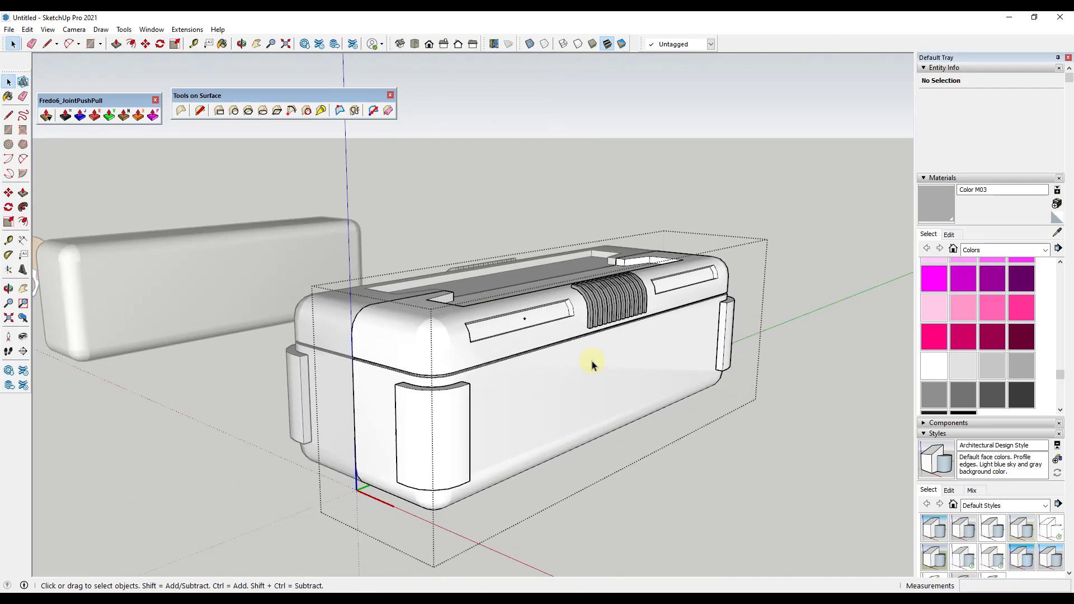
Draw a long rectangle with lines on the flat side face below the groove, about 1' 1" high
middle_drag(587, 360, 621, 382)
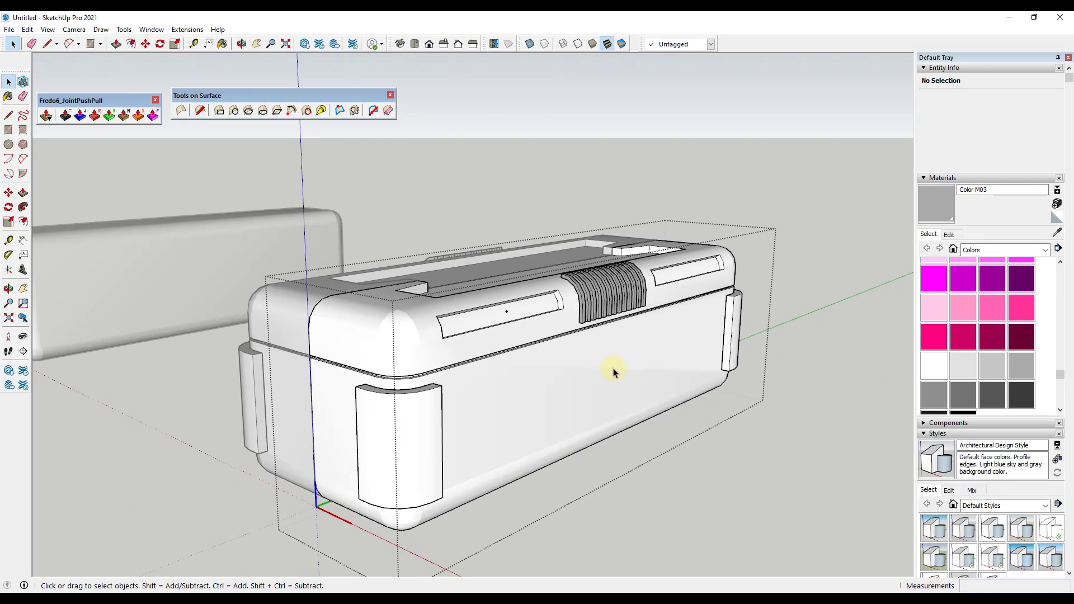
key(l)
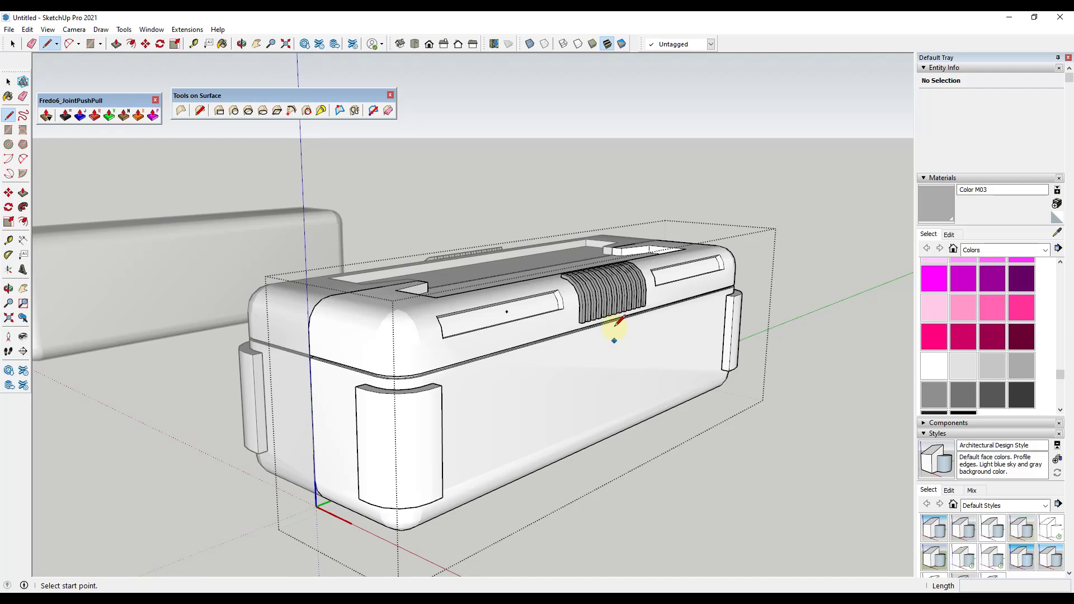
scroll(614, 323, up, 1)
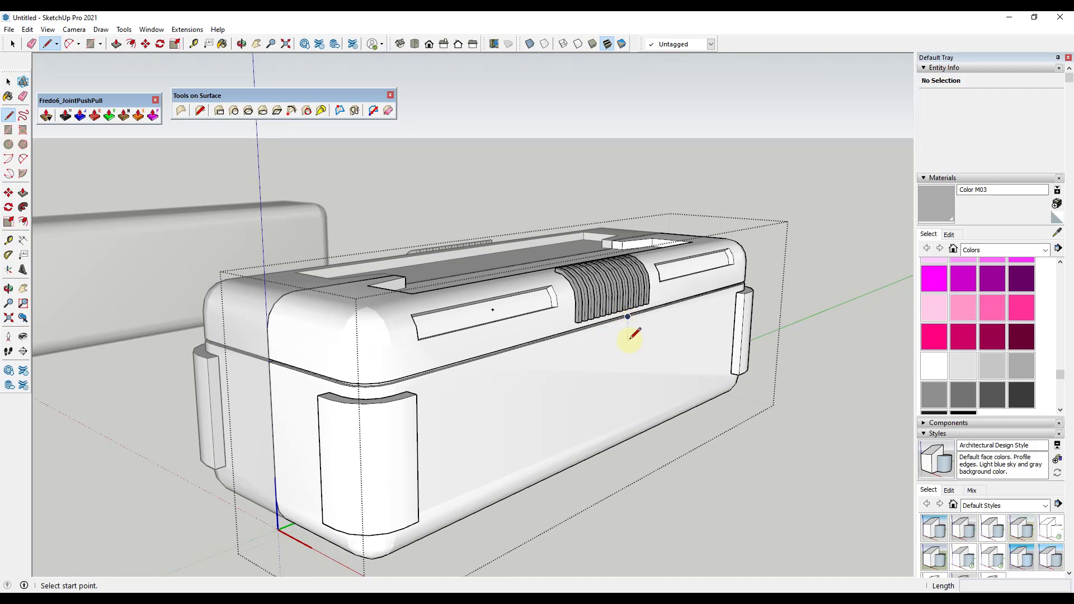
click(630, 334)
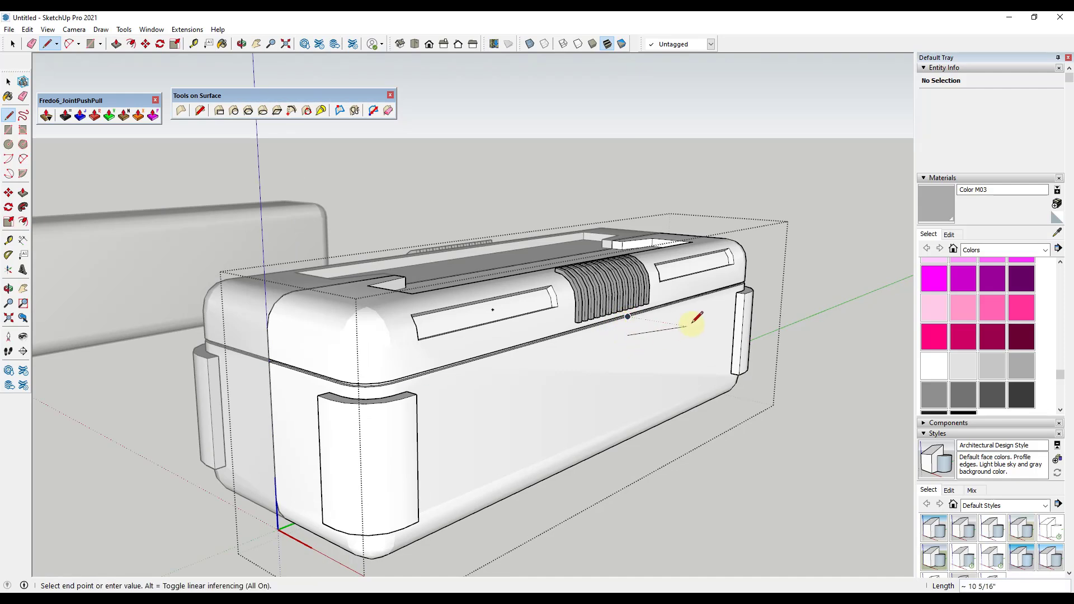
click(719, 306)
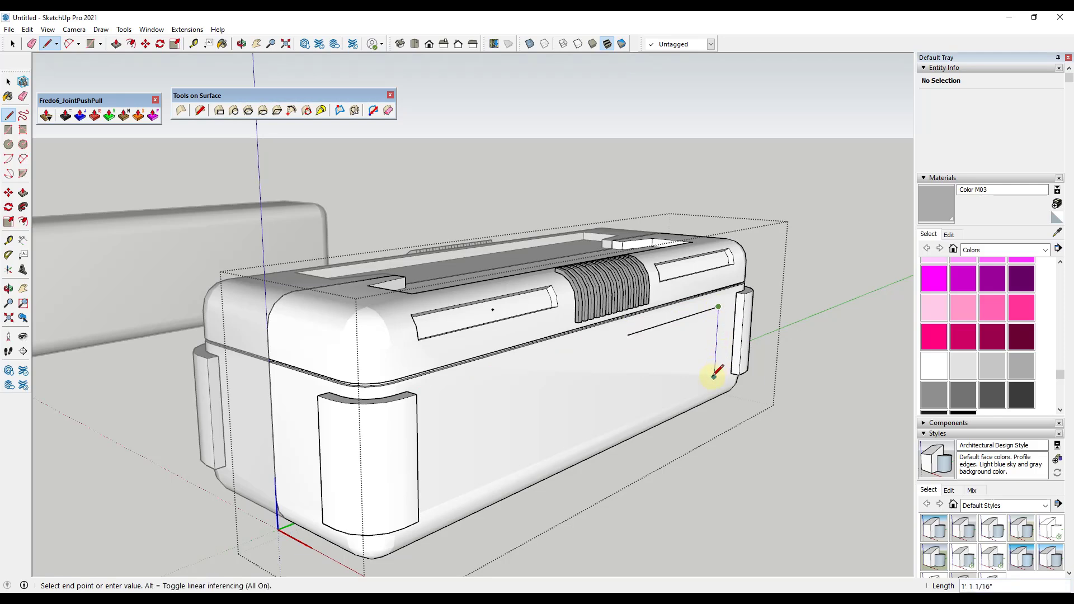
click(714, 376)
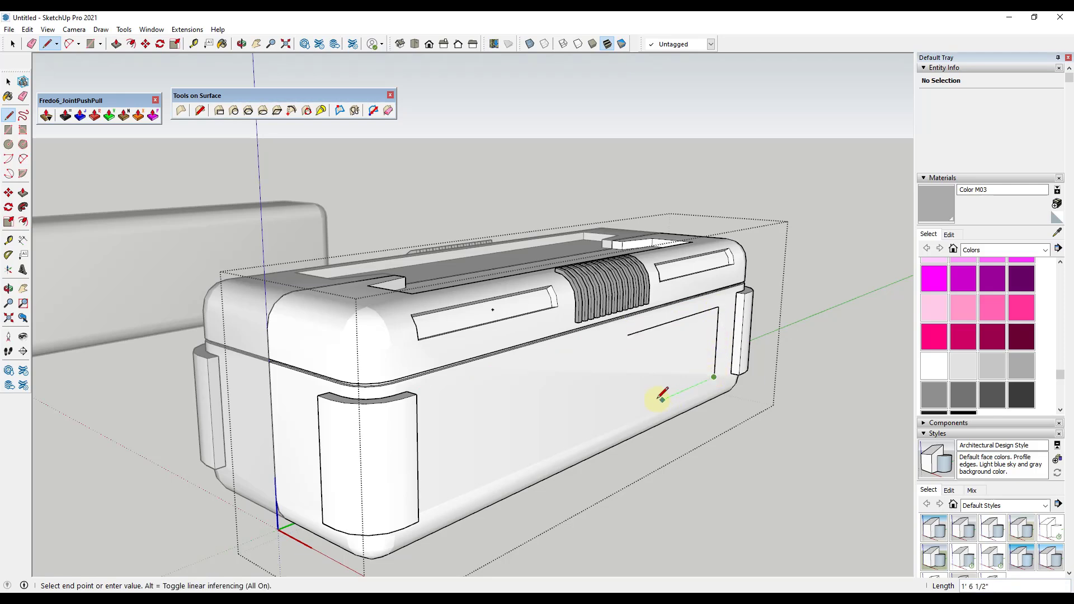
key(space)
click(628, 335)
Push the long side rectangle about 1 1/8" inward and scale its recessed face down slightly about its center to taper the walls
key(p)
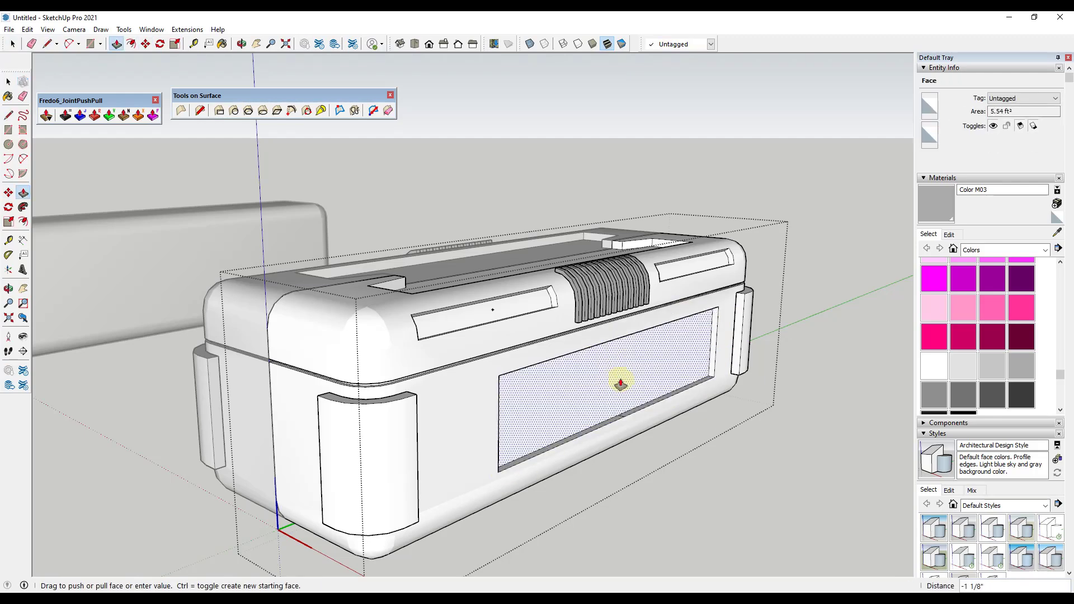
drag(618, 314, 631, 380)
key(space)
key(s)
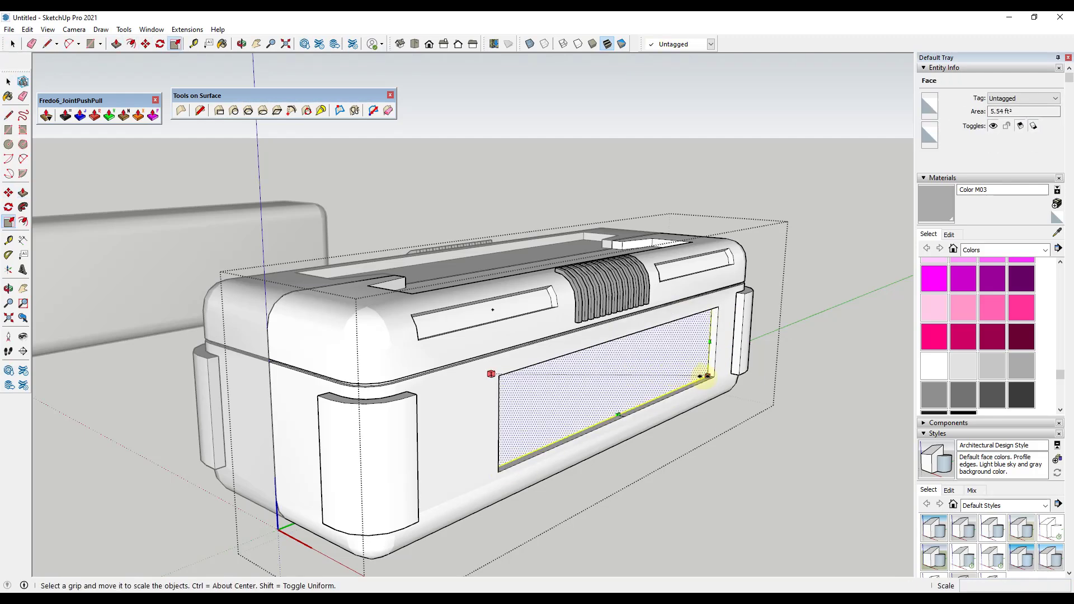
ctrl+drag(707, 376, 700, 377)
key(space)
click(758, 448)
scroll(749, 442, down, 5)
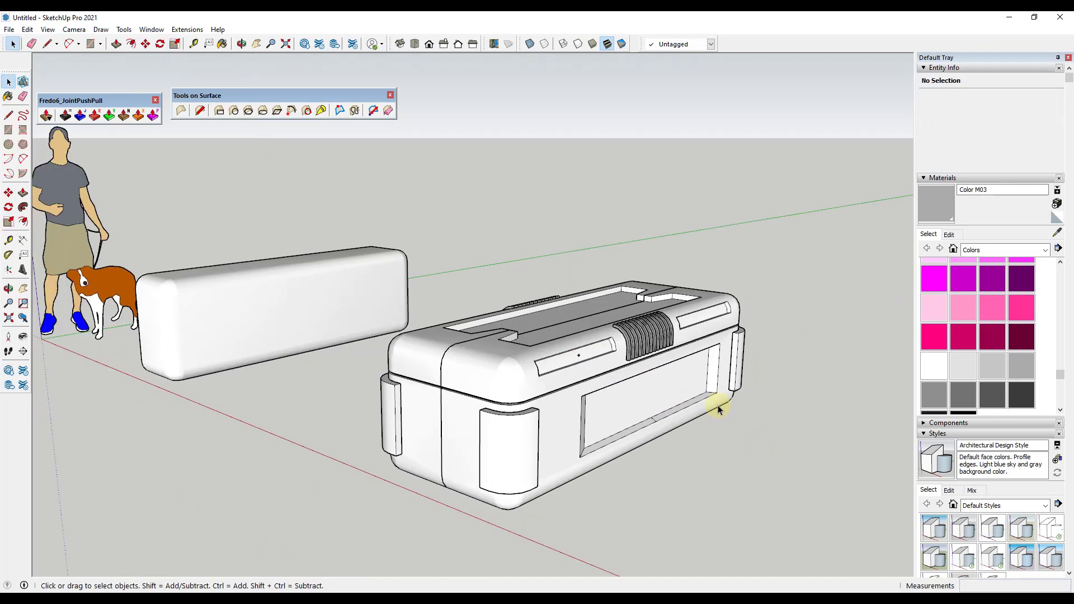
Move the whole tapered side recess about 4" along the green axis to center it beneath the middle rib
middle_drag(715, 402, 412, 352)
click(480, 343)
double_click(324, 328)
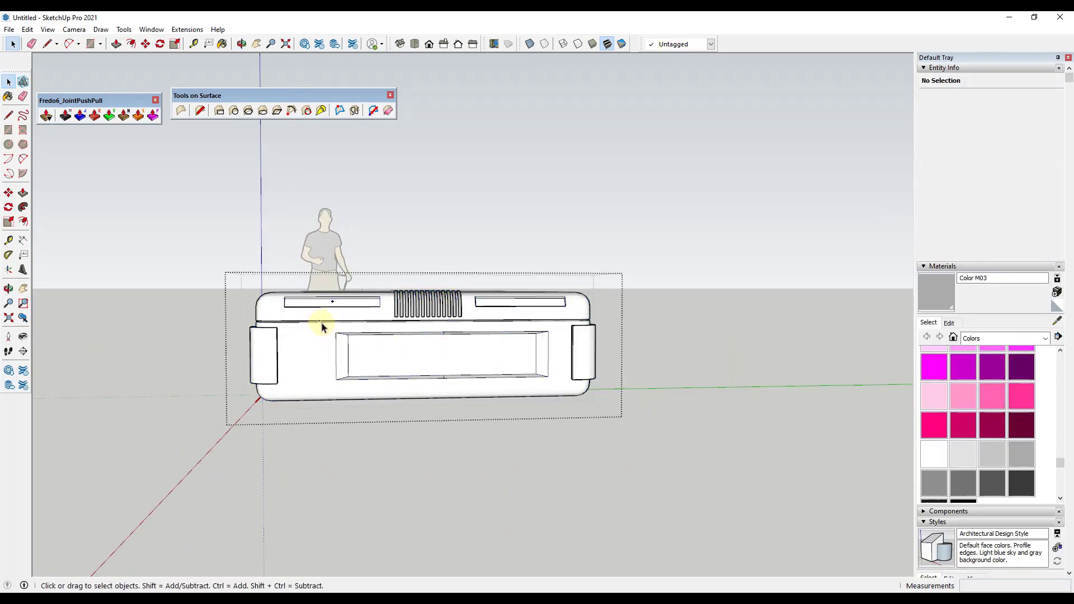
middle_drag(324, 328, 417, 370)
drag(380, 381, 533, 411)
scroll(410, 351, up, 5)
key(m)
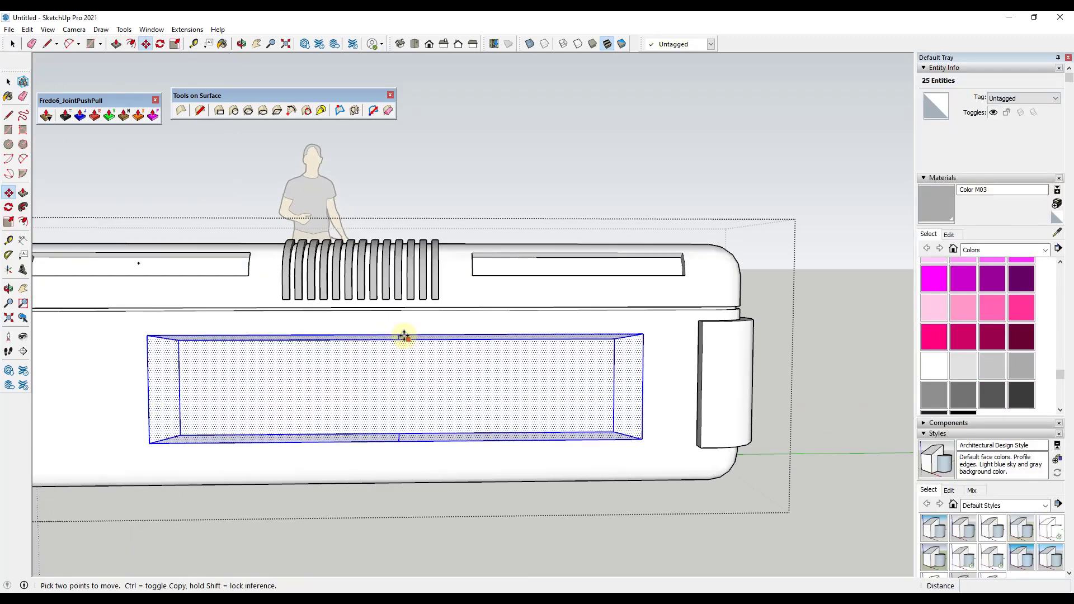
click(399, 336)
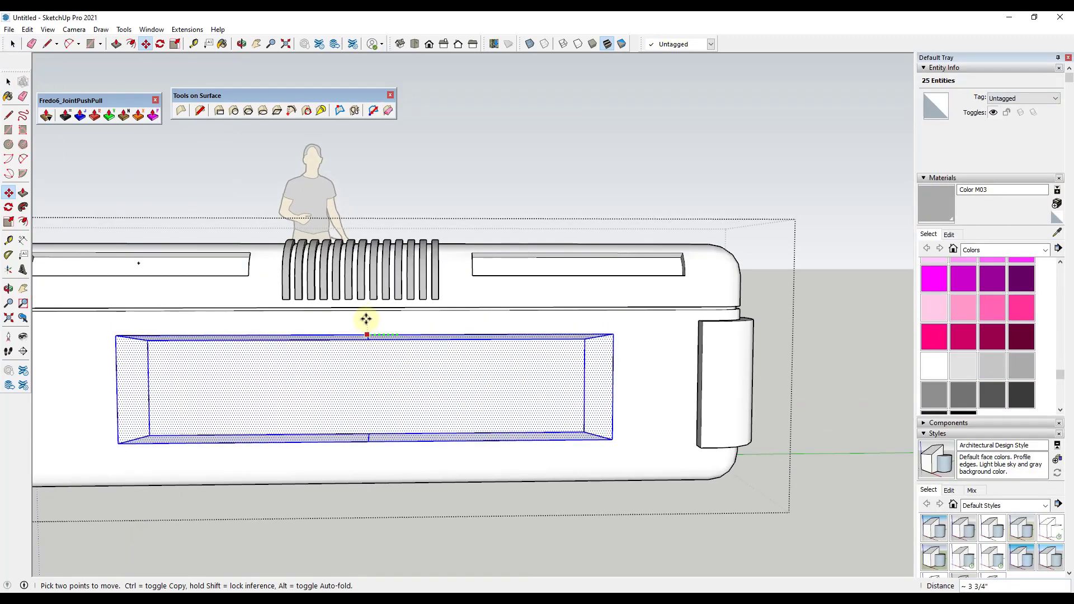
scroll(362, 311, up, 2)
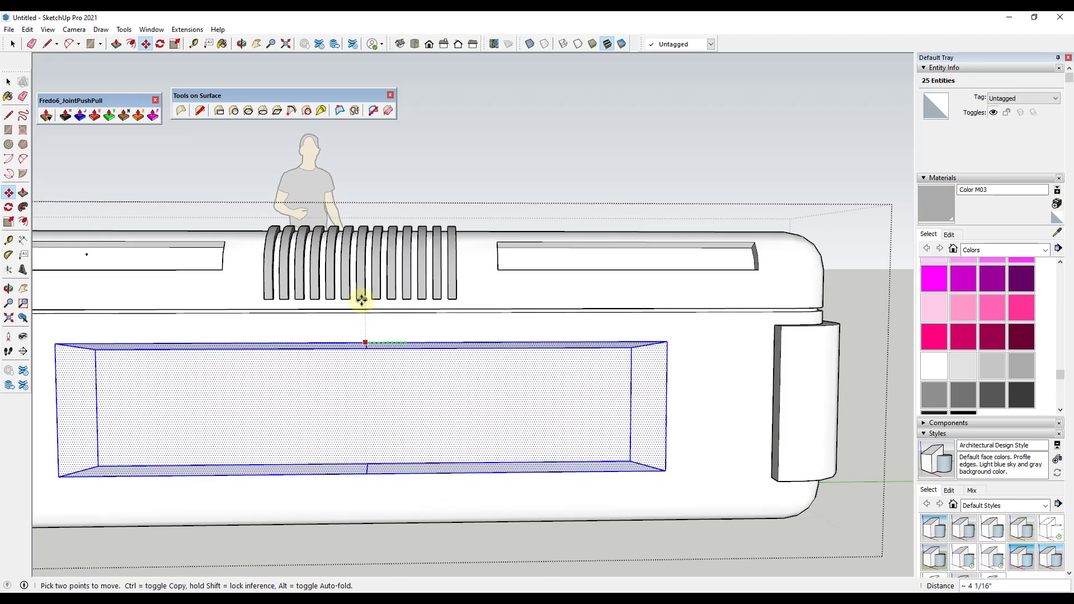
scroll(360, 299, up, 2)
click(360, 300)
scroll(414, 335, down, 4)
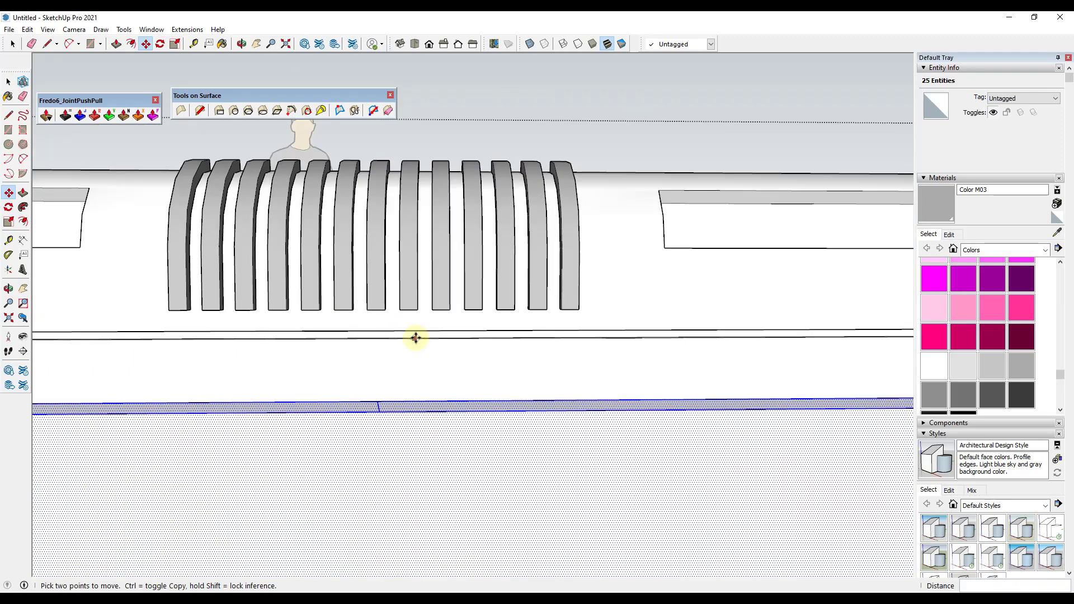
scroll(438, 370, down, 3)
middle_drag(438, 370, 487, 360)
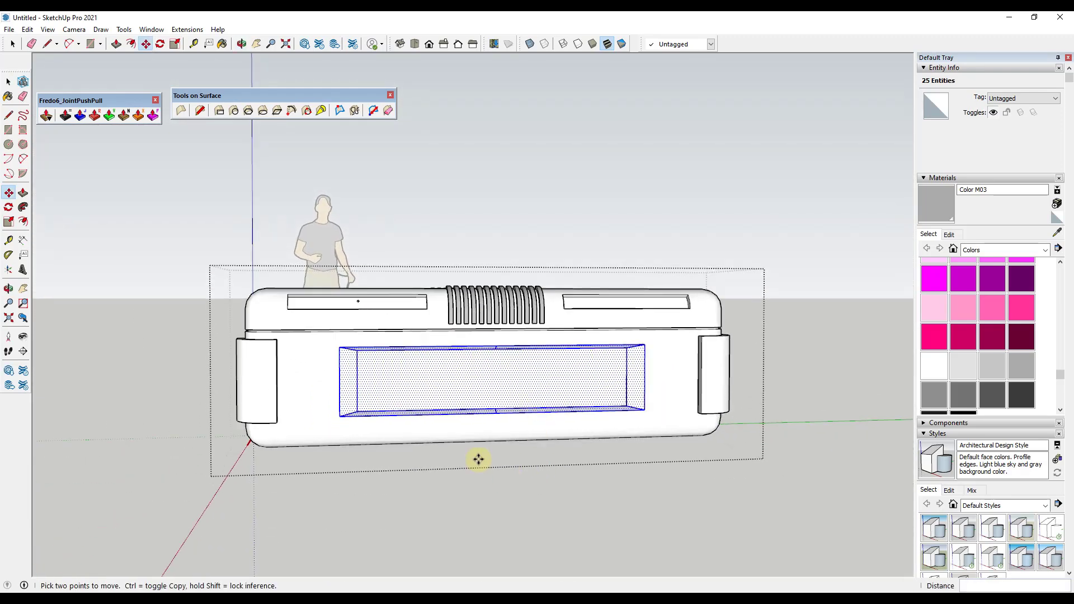
middle_drag(478, 456, 635, 504)
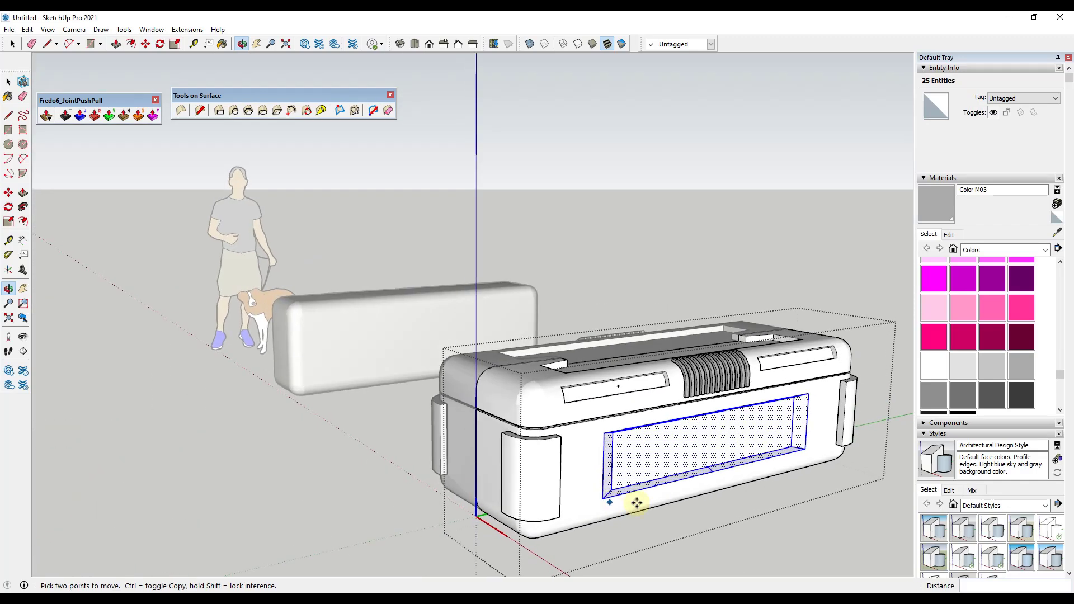
key(space)
shift+middle_drag(804, 535, 660, 413)
scroll(636, 420, down, 2)
scroll(579, 407, up, 3)
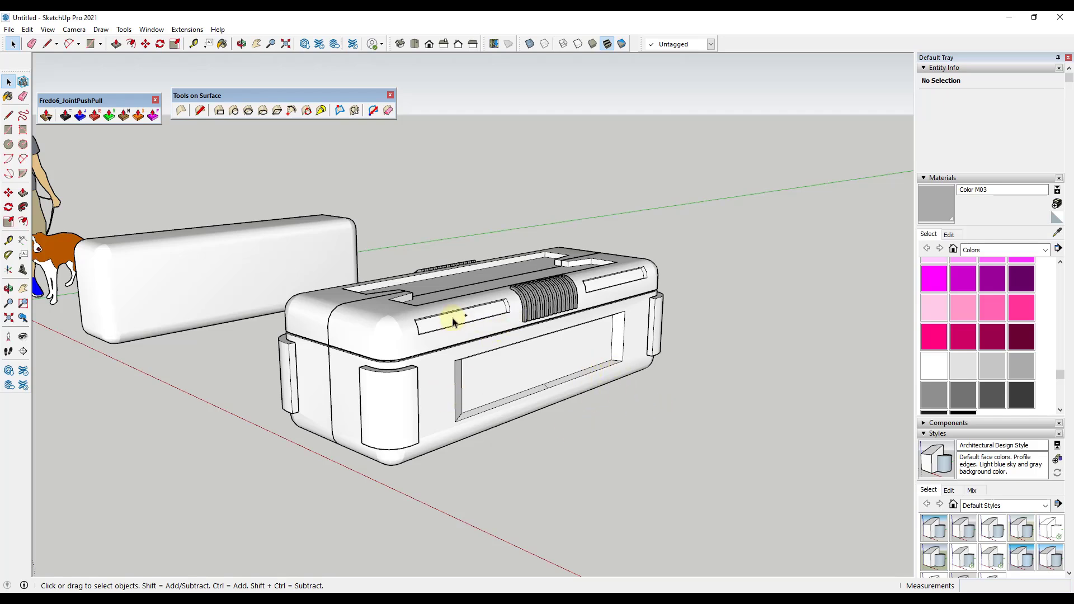
Inside the box half, paint the raised corner guards with the near-black Color M08
double_click(384, 409)
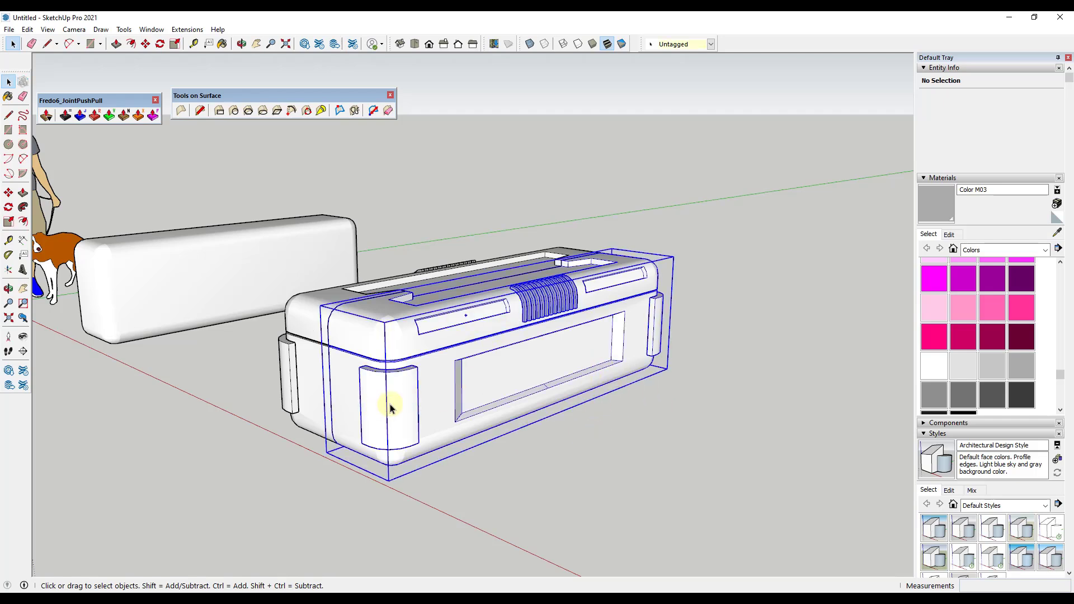
click(386, 407)
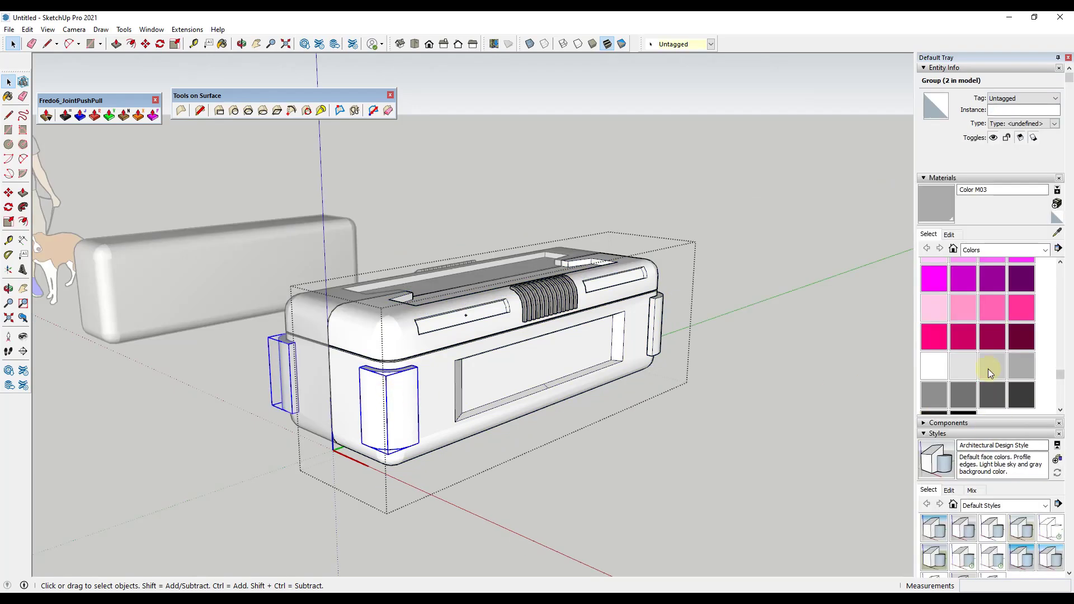
scroll(979, 363, down, 3)
click(934, 357)
click(391, 402)
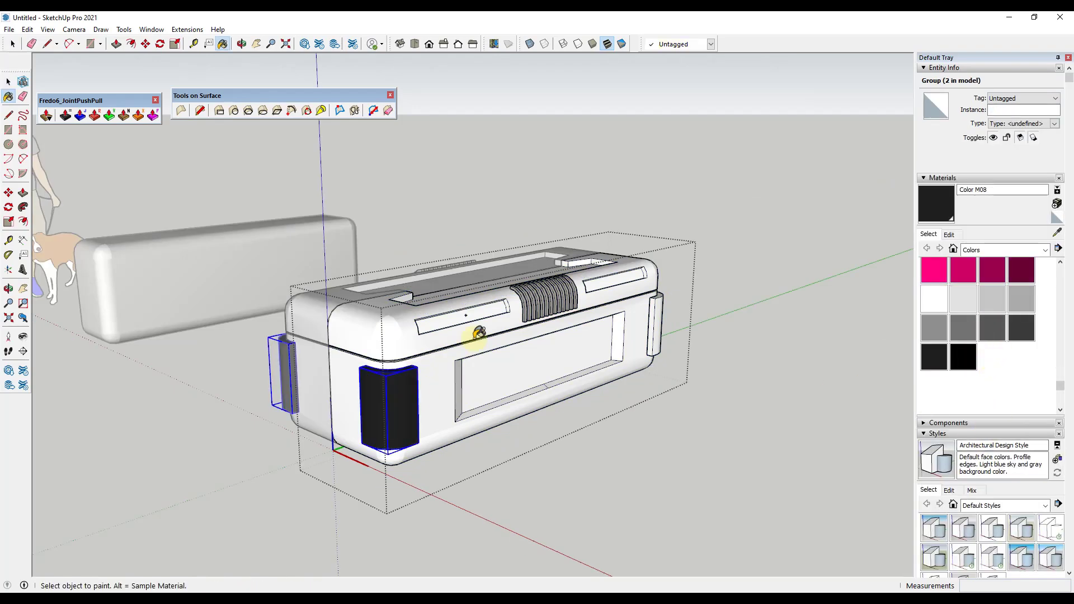
click(659, 314)
middle_drag(523, 364, 599, 388)
key(space)
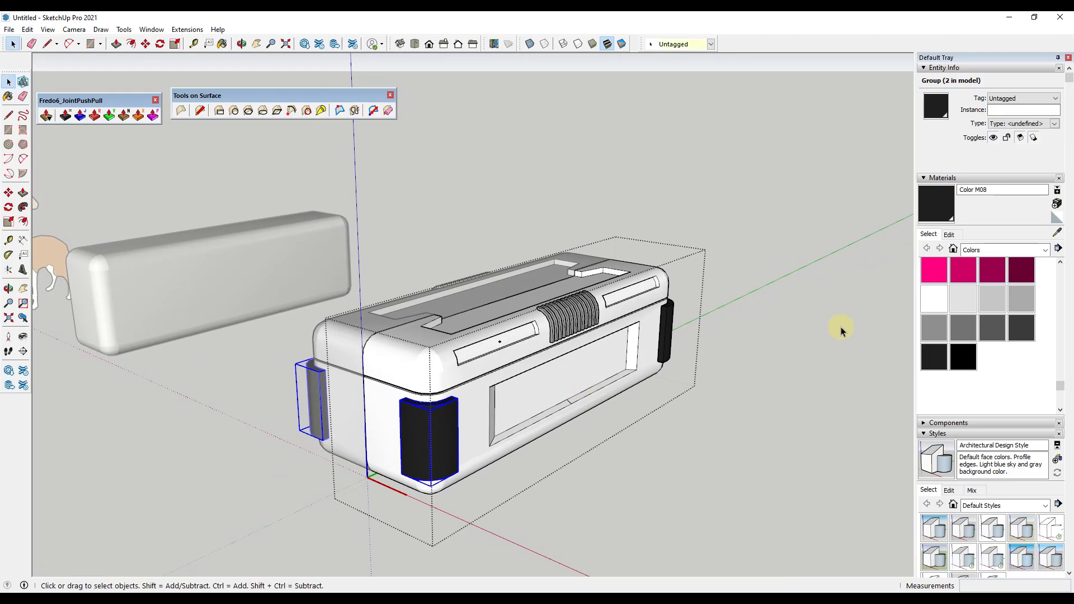
Paint the floors of the large side recess and the shallow recesses beside the ribs with light gray Color M01
click(962, 300)
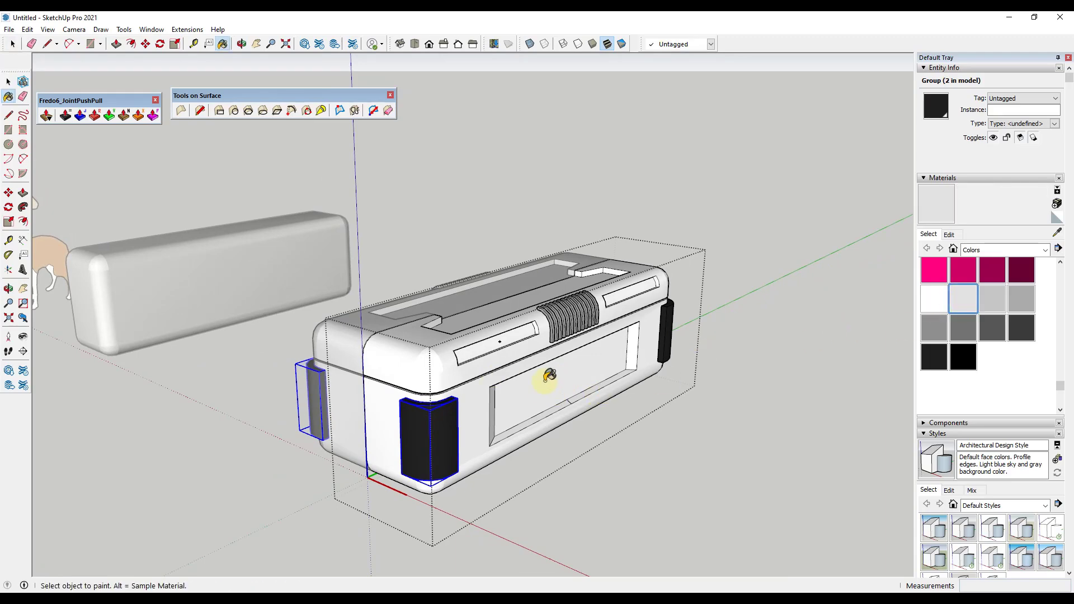
click(550, 376)
scroll(492, 344, up, 2)
click(496, 355)
scroll(514, 403, up, 3)
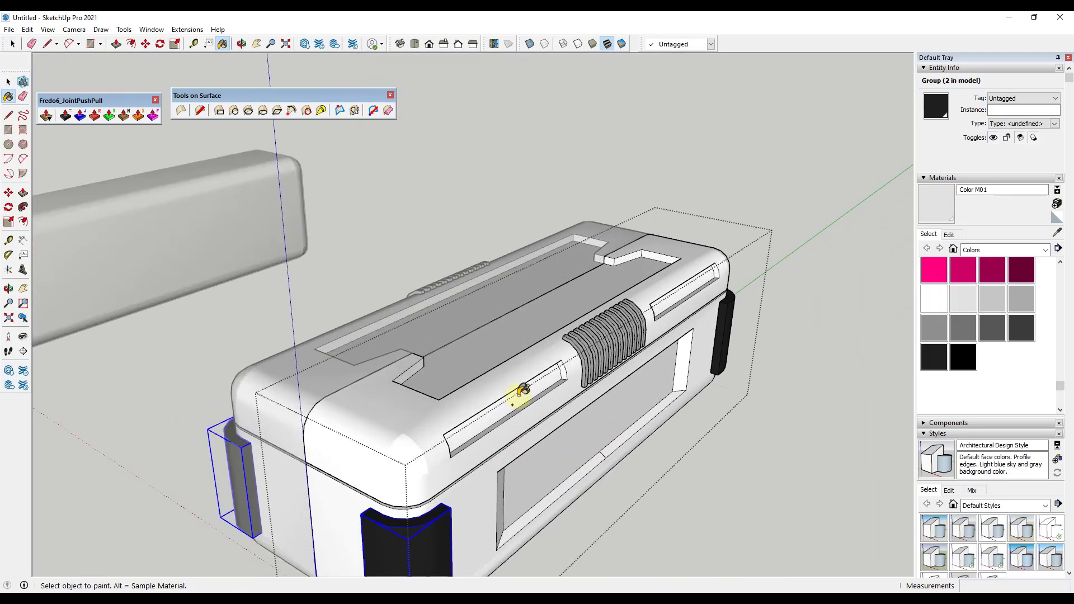
scroll(523, 390, up, 2)
scroll(629, 343, down, 2)
middle_drag(629, 343, 634, 350)
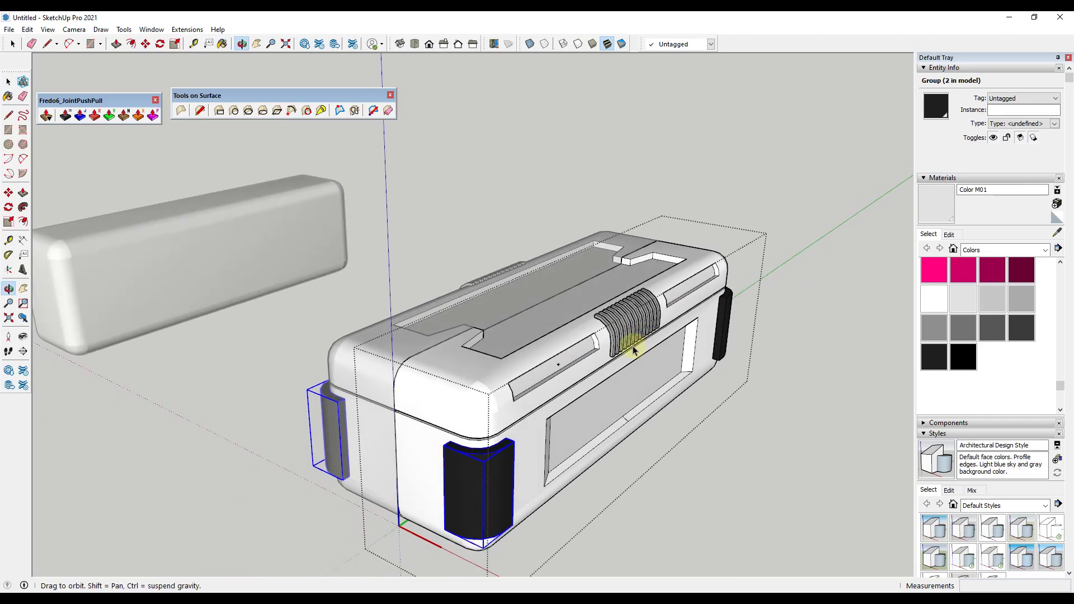
Paint both box half components from outside with the mid-gray Color M05
key(space)
click(482, 413)
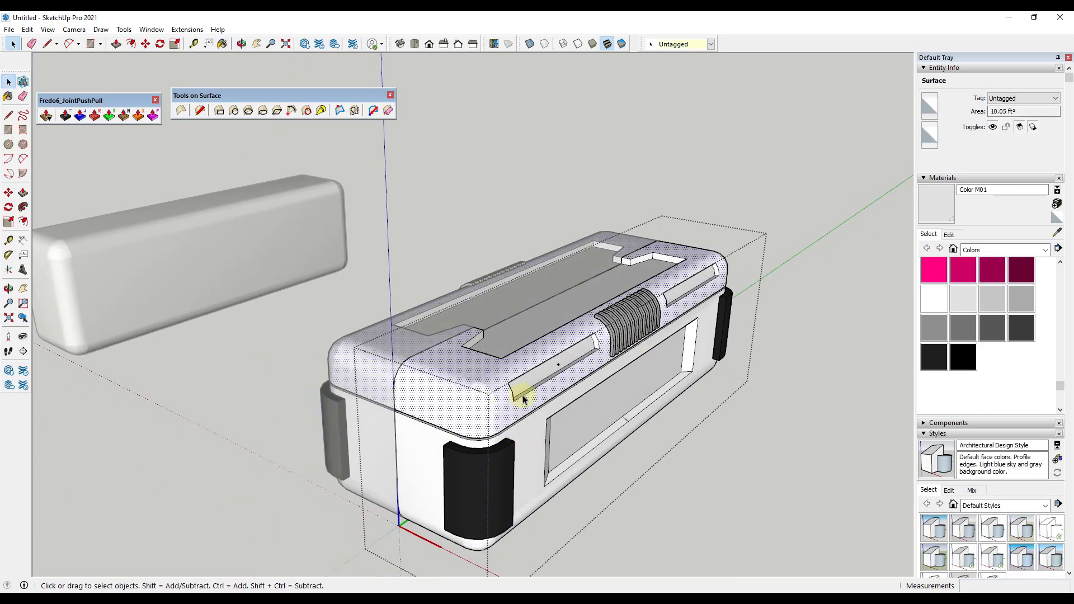
click(868, 337)
click(964, 328)
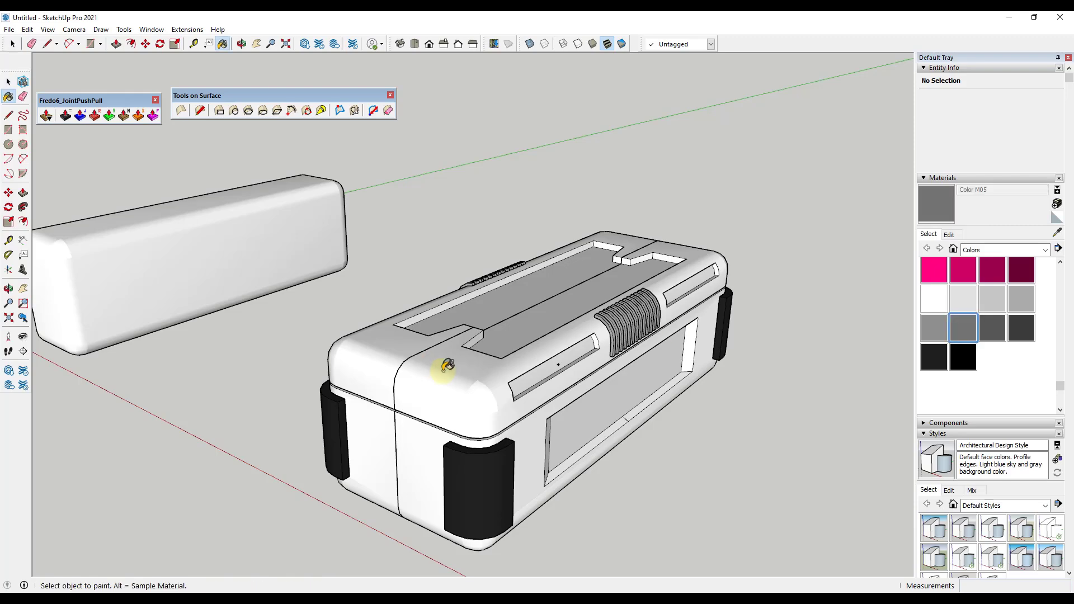
click(448, 367)
mouse_move(501, 438)
middle_down()
mouse_move(533, 422)
mouse_move(657, 455)
middle_up()
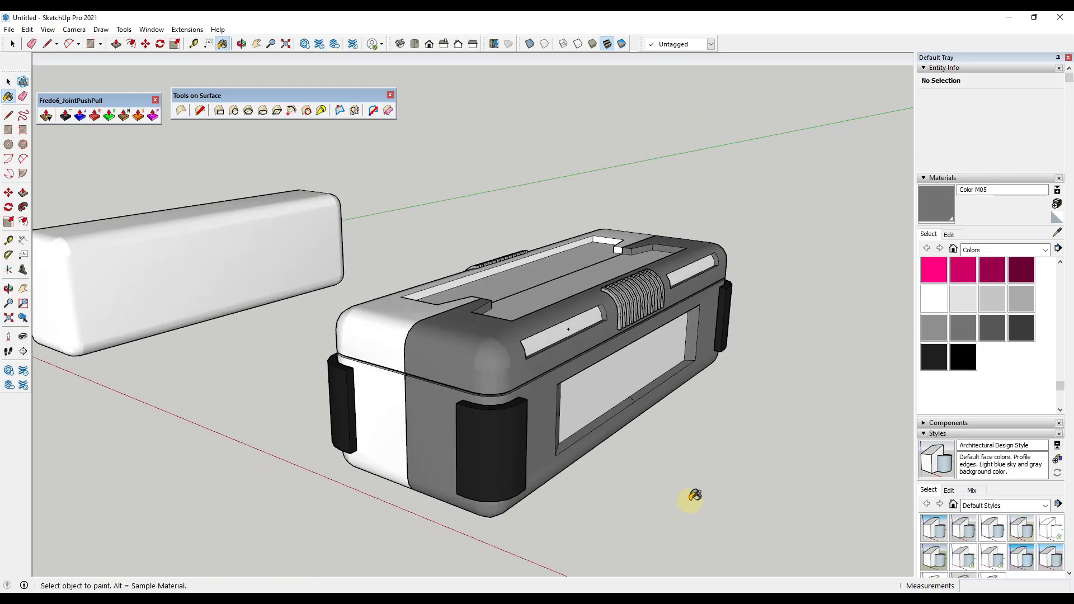
click(372, 330)
key(space)
scroll(489, 425, up, 2)
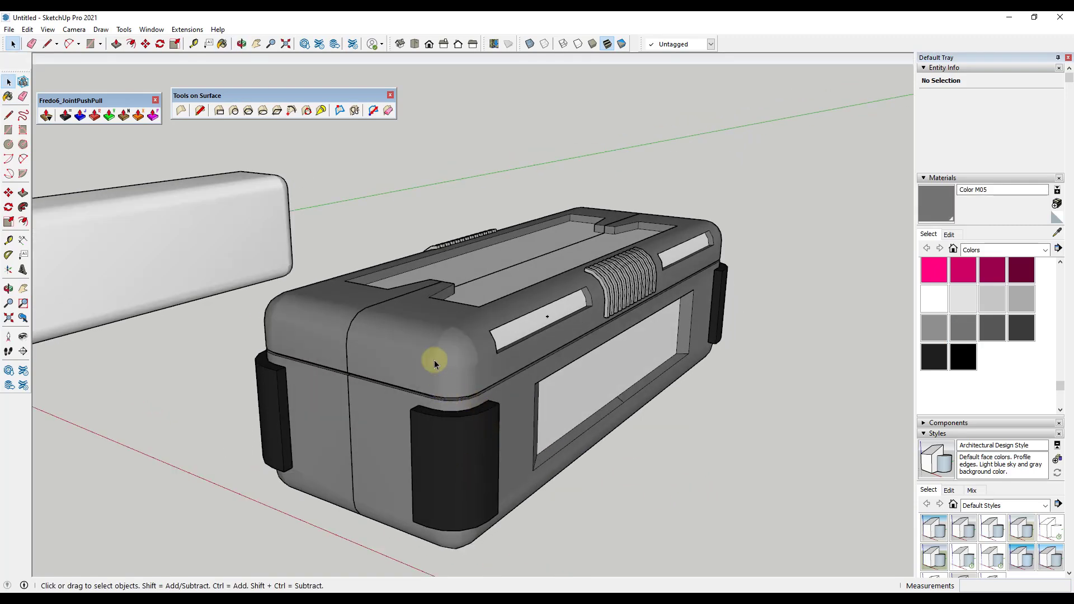
Inside one box half, hide the center seam edges on the near end and across the top with the Eraser
double_click(399, 344)
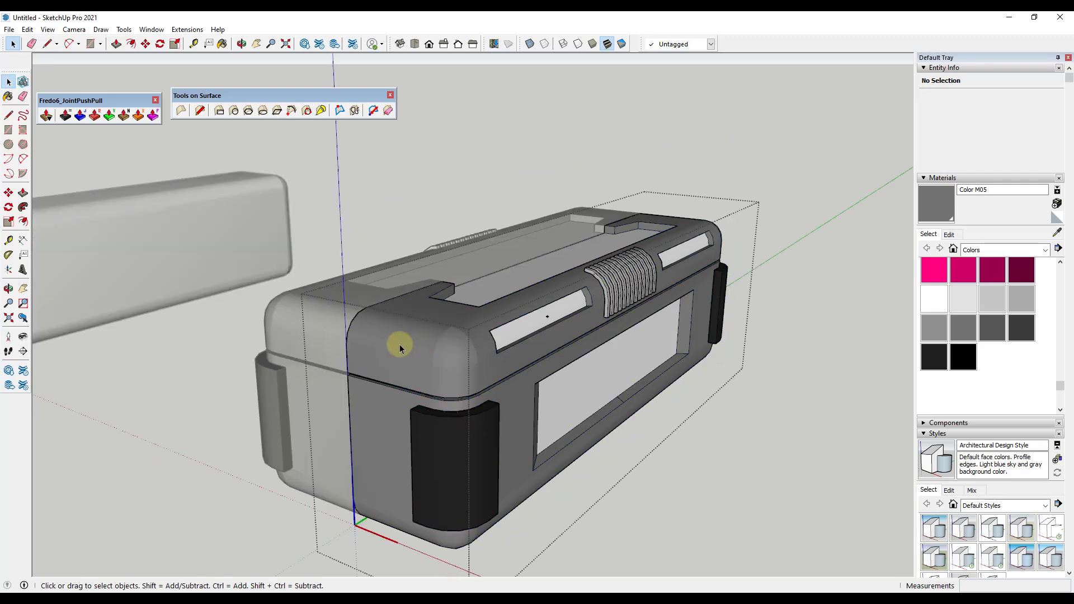
middle_drag(373, 353, 430, 361)
key(e)
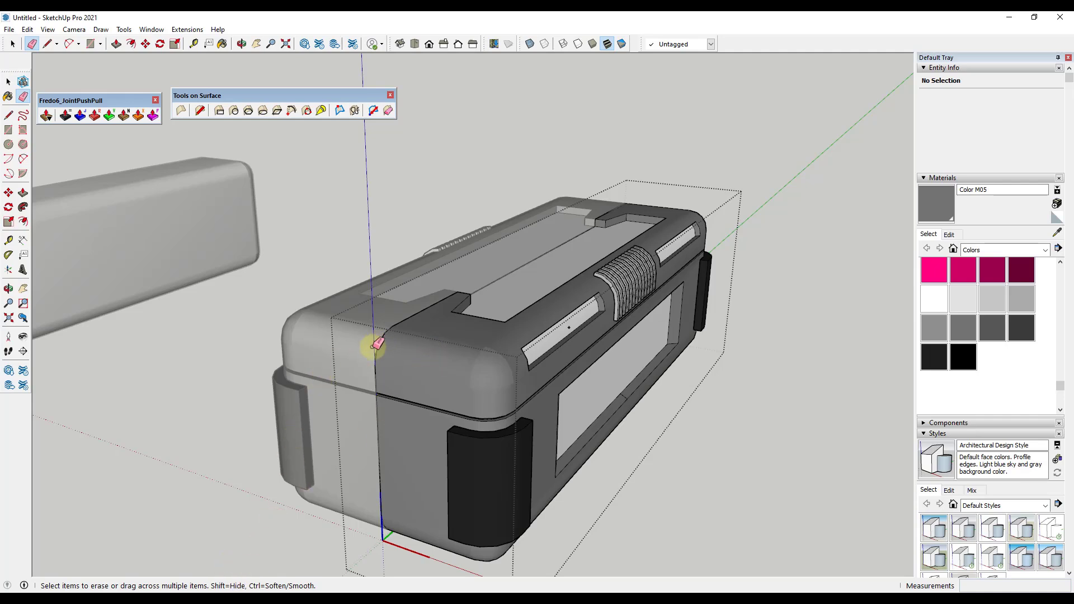
mouse_move(379, 334)
mouse_down()
mouse_move(396, 312)
mouse_move(408, 316)
mouse_up()
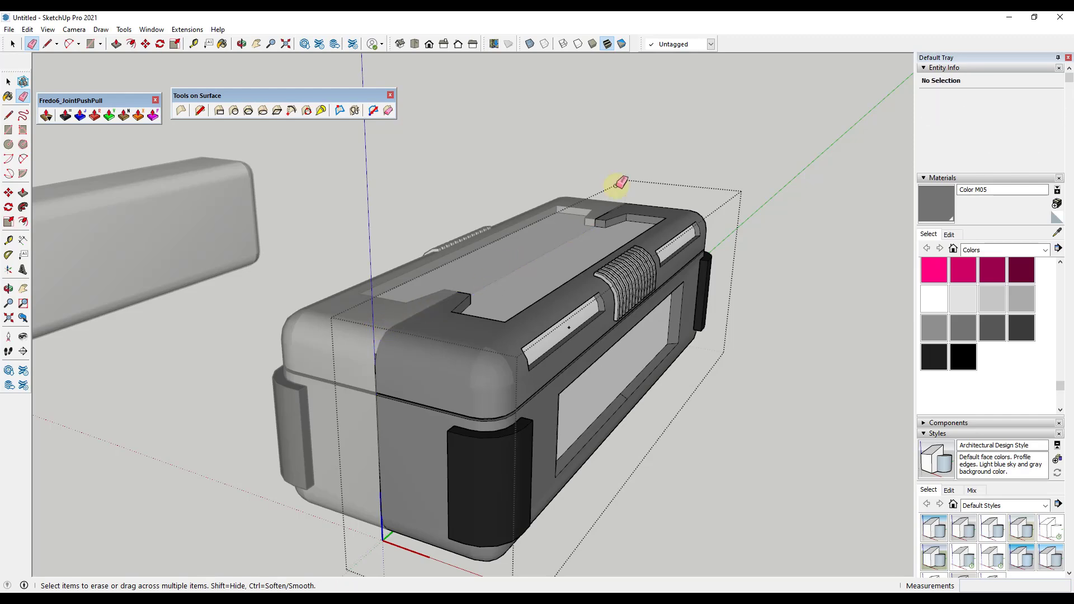
scroll(618, 193, up, 3)
click(618, 211)
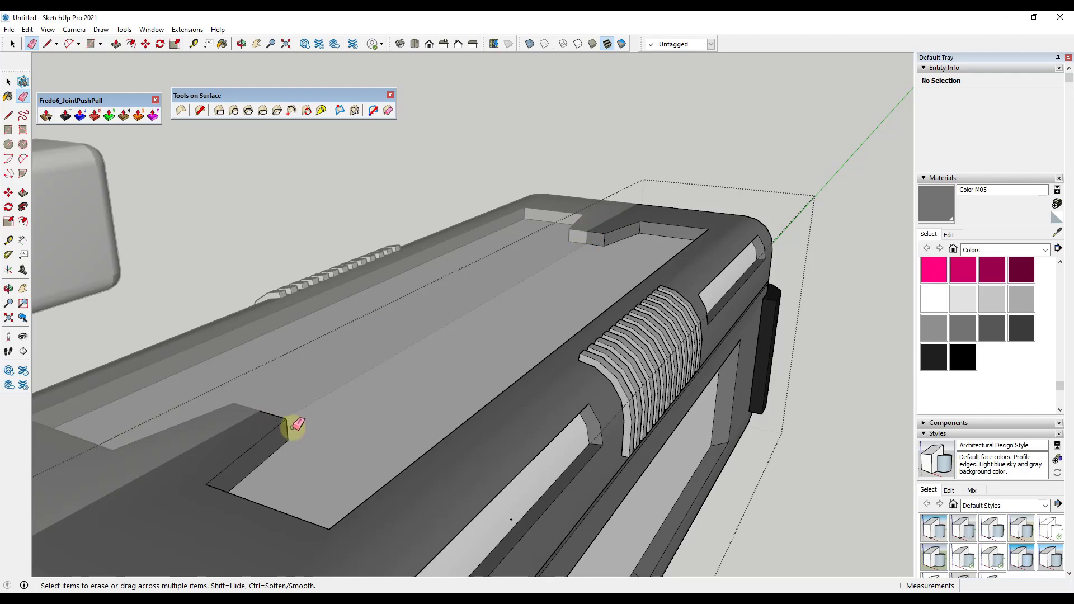
scroll(479, 361, down, 3)
Hide the remaining center seam edges along the underside and the far end, and exit the component
mouse_move(480, 351)
middle_down()
mouse_move(391, 515)
mouse_move(419, 420)
mouse_move(437, 420)
mouse_move(472, 318)
mouse_move(559, 180)
middle_up()
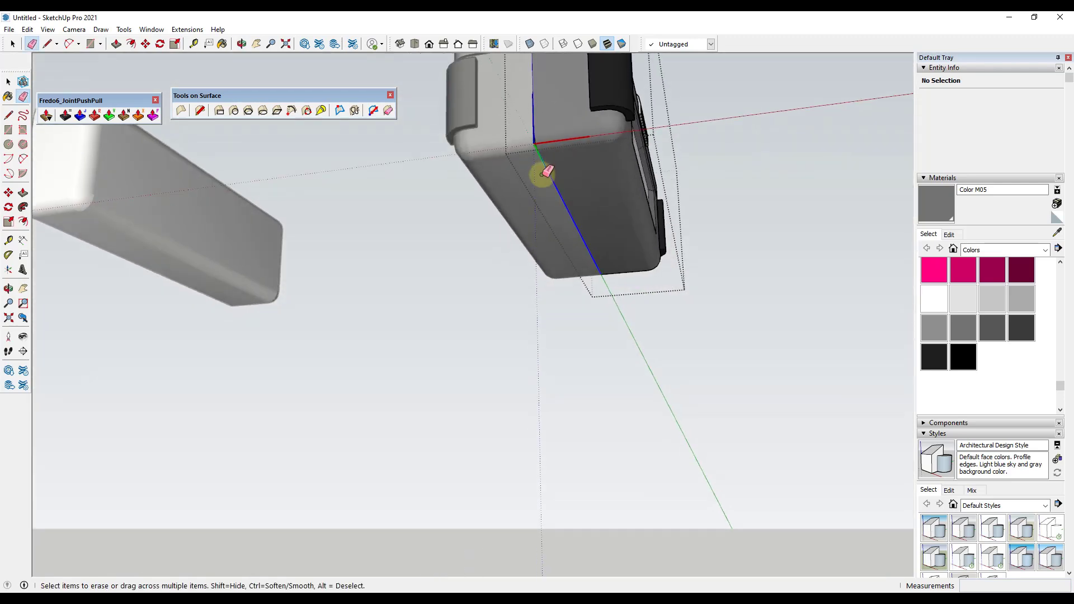
middle_drag(673, 222, 223, 388)
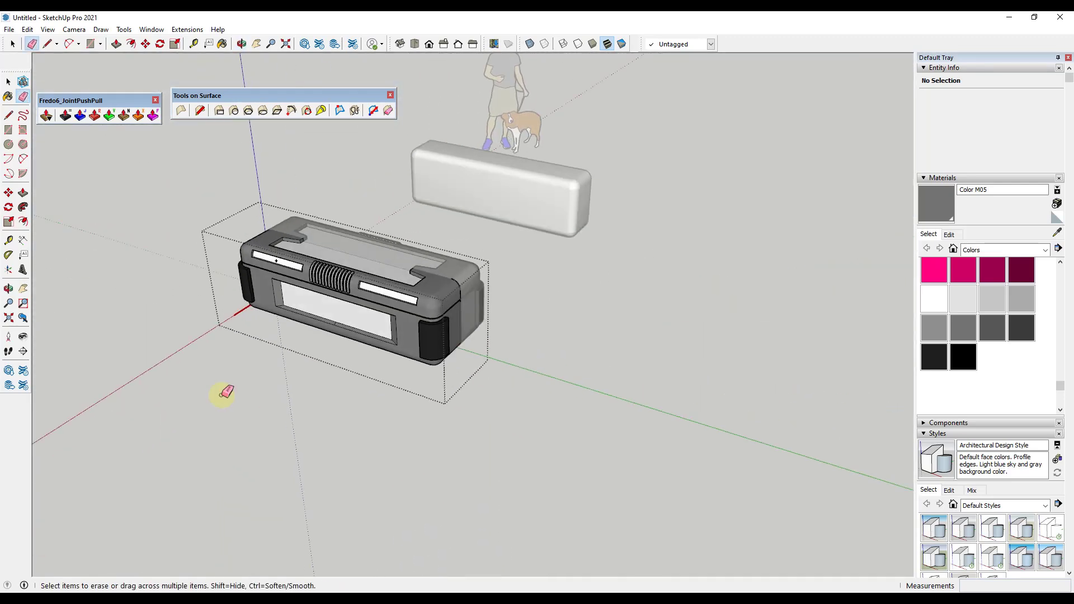
scroll(455, 312, up, 5)
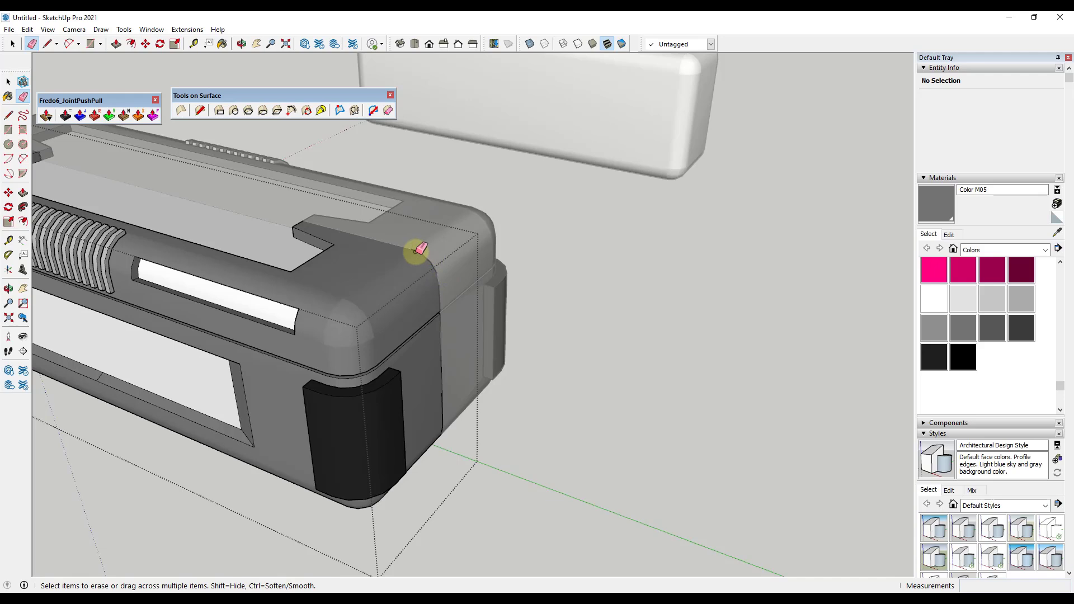
mouse_move(415, 247)
mouse_down()
mouse_move(443, 279)
mouse_move(439, 379)
mouse_move(449, 426)
mouse_move(464, 431)
mouse_up()
mouse_move(465, 431)
middle_down()
mouse_move(612, 377)
mouse_move(526, 379)
mouse_move(503, 359)
mouse_move(687, 250)
middle_up()
key(space)
click(671, 266)
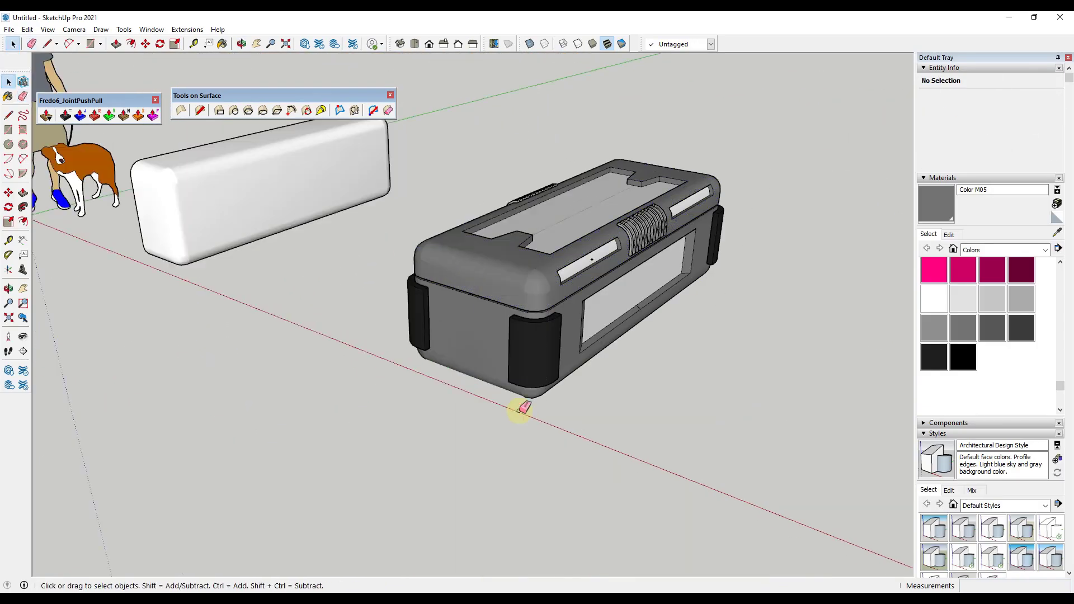